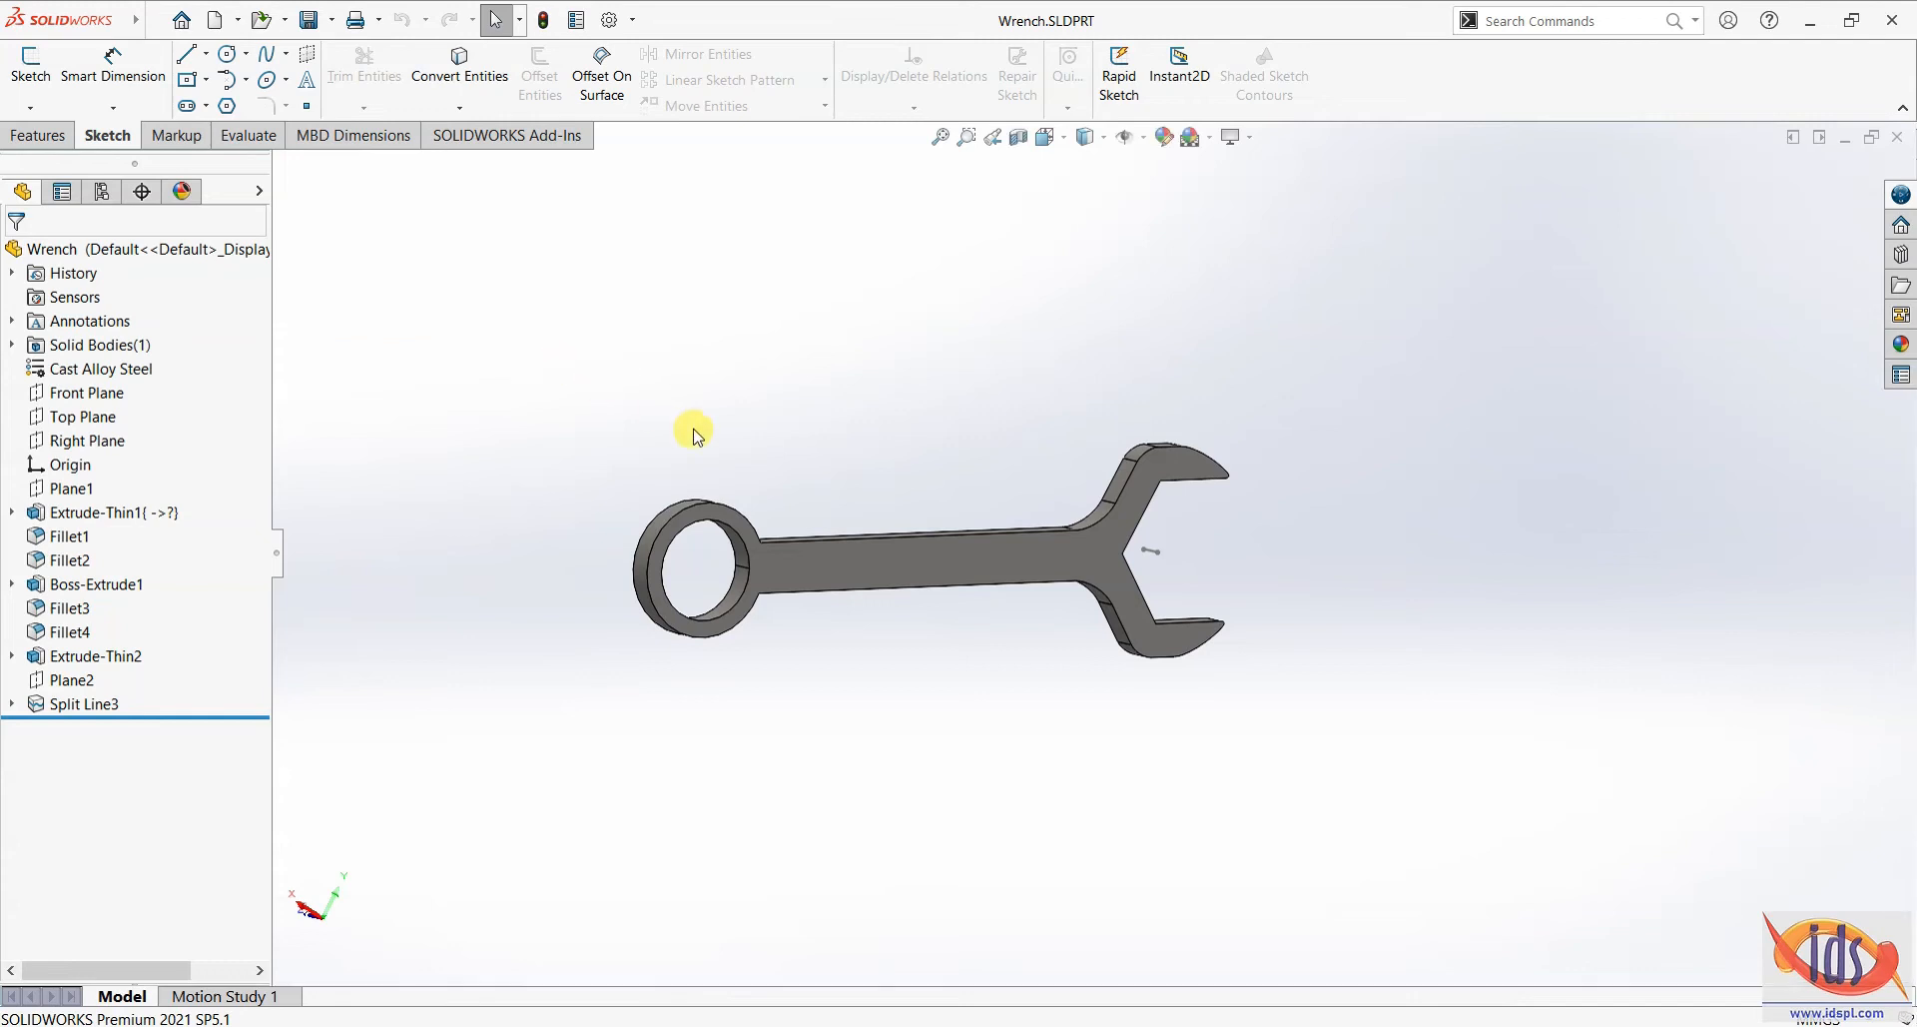
- Examine the wrench model from several angles, including the split face inside the ring end
middle_click_drag(825, 687, 642, 664)
scroll(1239, 441, "down", 2)
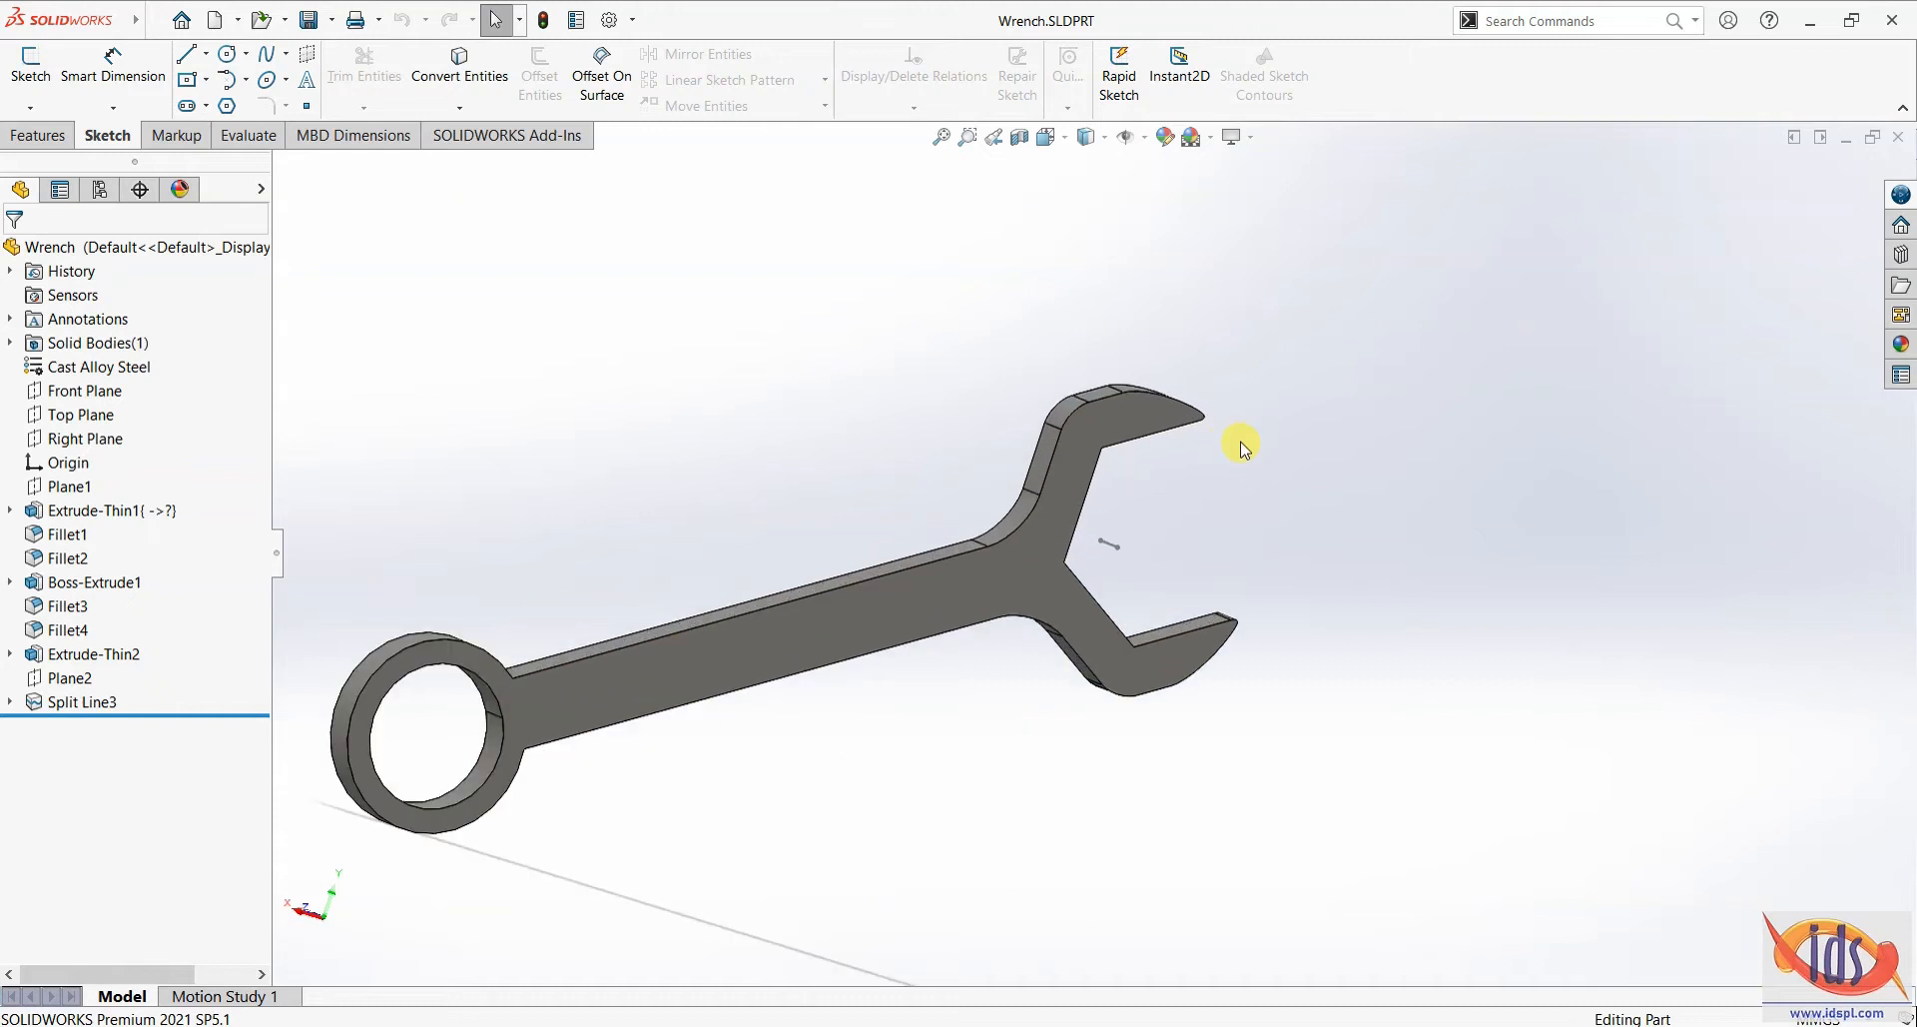
scroll(1147, 530, "down", 2)
middle_click_drag(1148, 531, 937, 651)
scroll(936, 651, "up", 5)
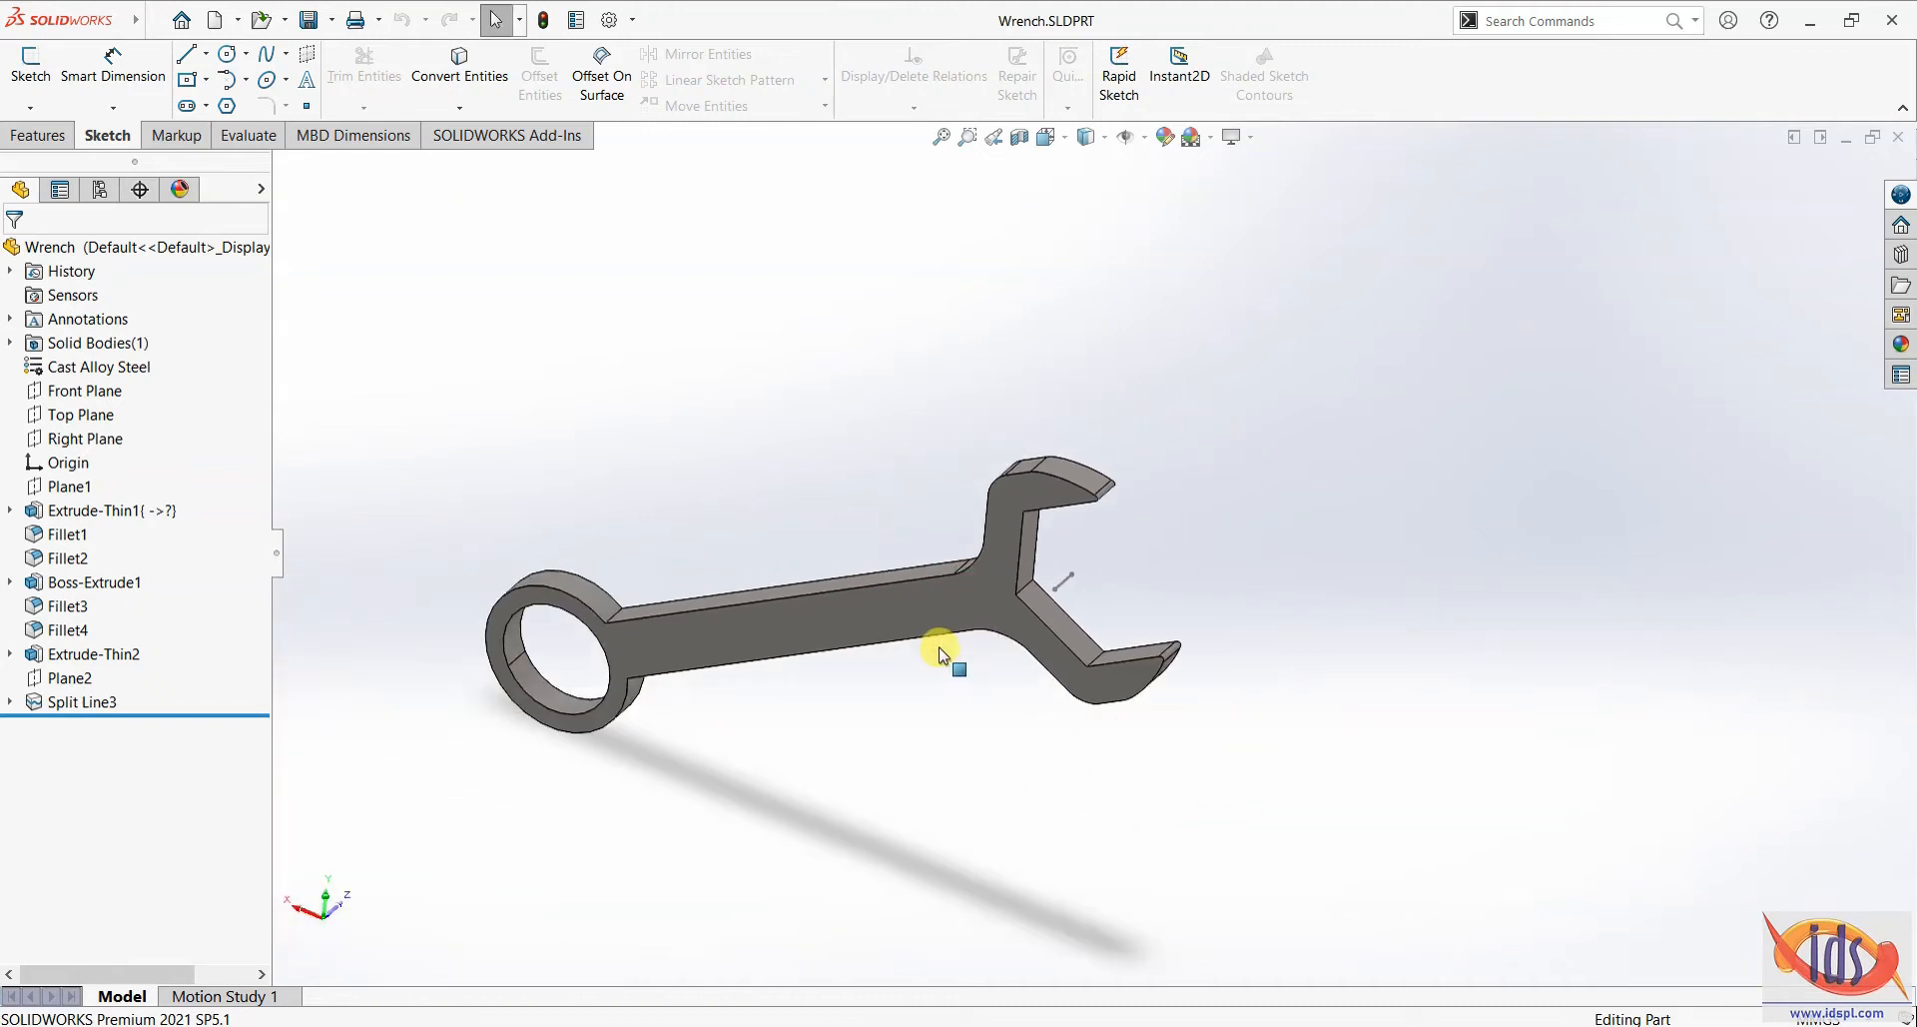
middle_click_drag(629, 694, 711, 686)
scroll(671, 639, "down", 3)
scroll(671, 645, "down", 3)
middle_click_drag(843, 676, 788, 687)
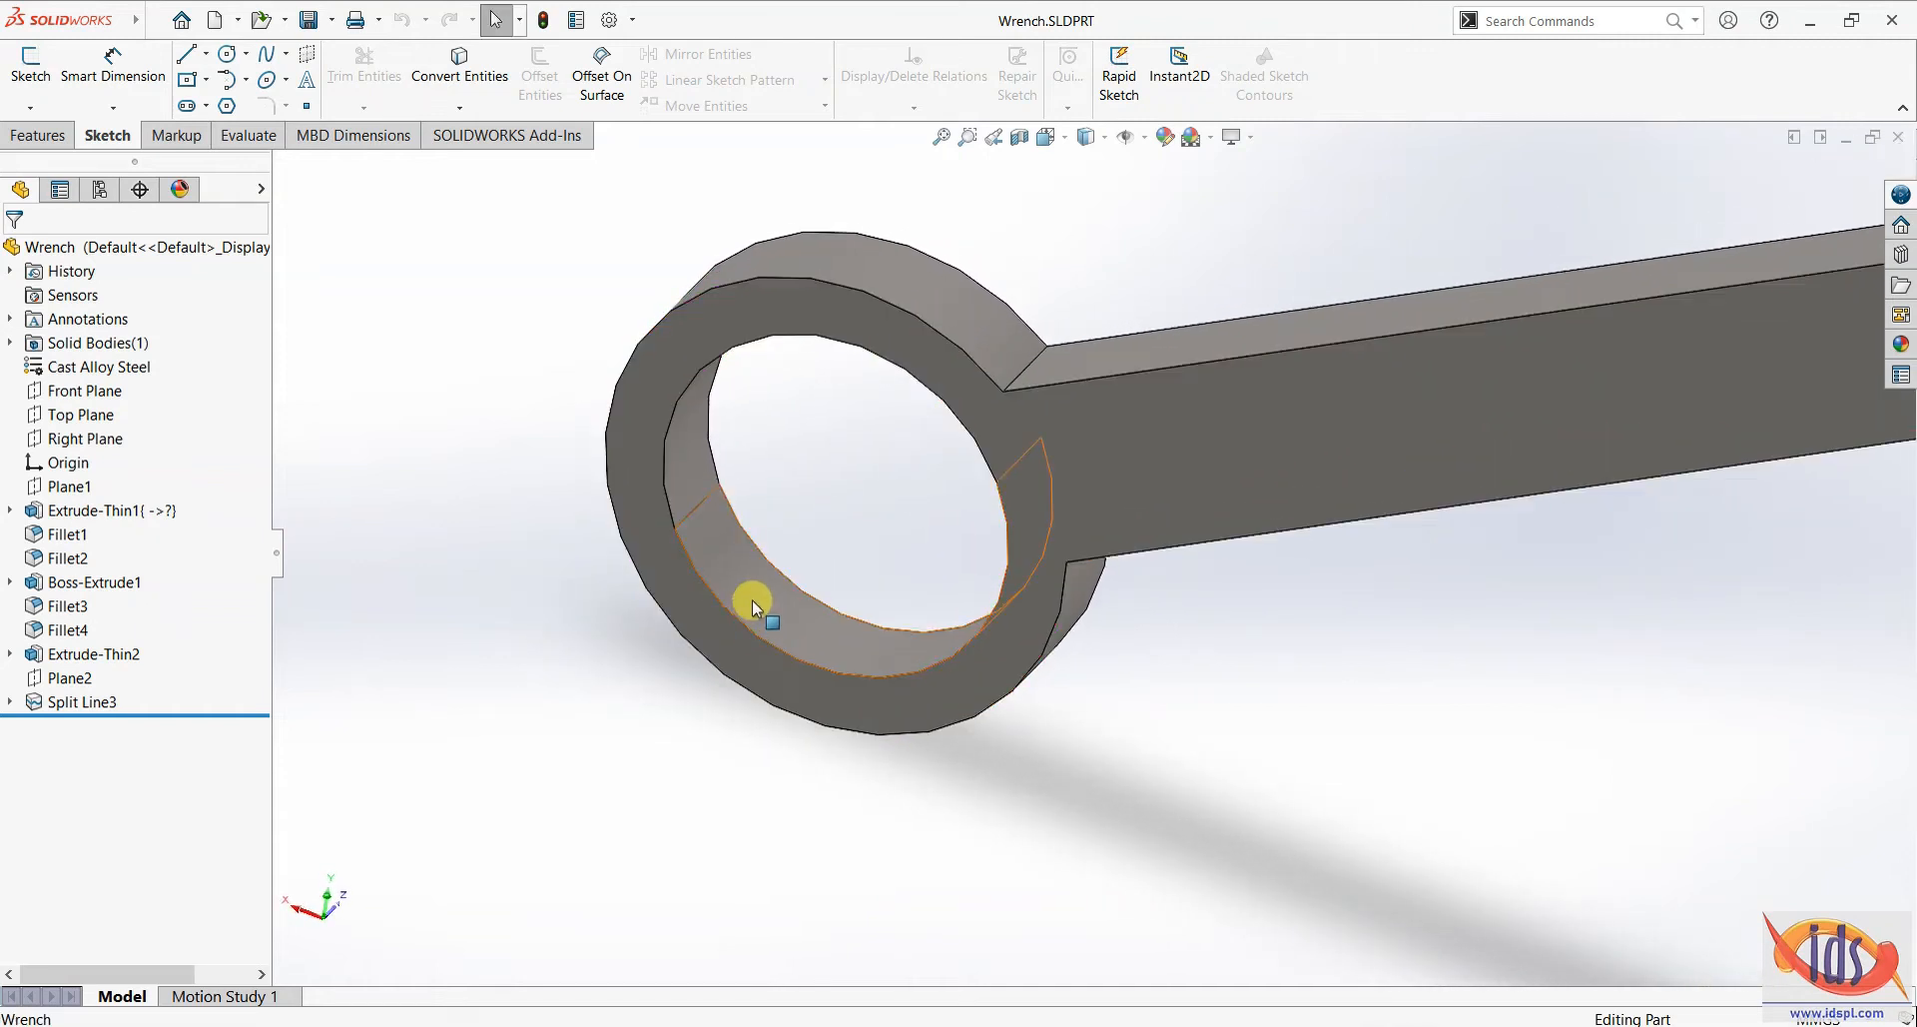
left_click(800, 611)
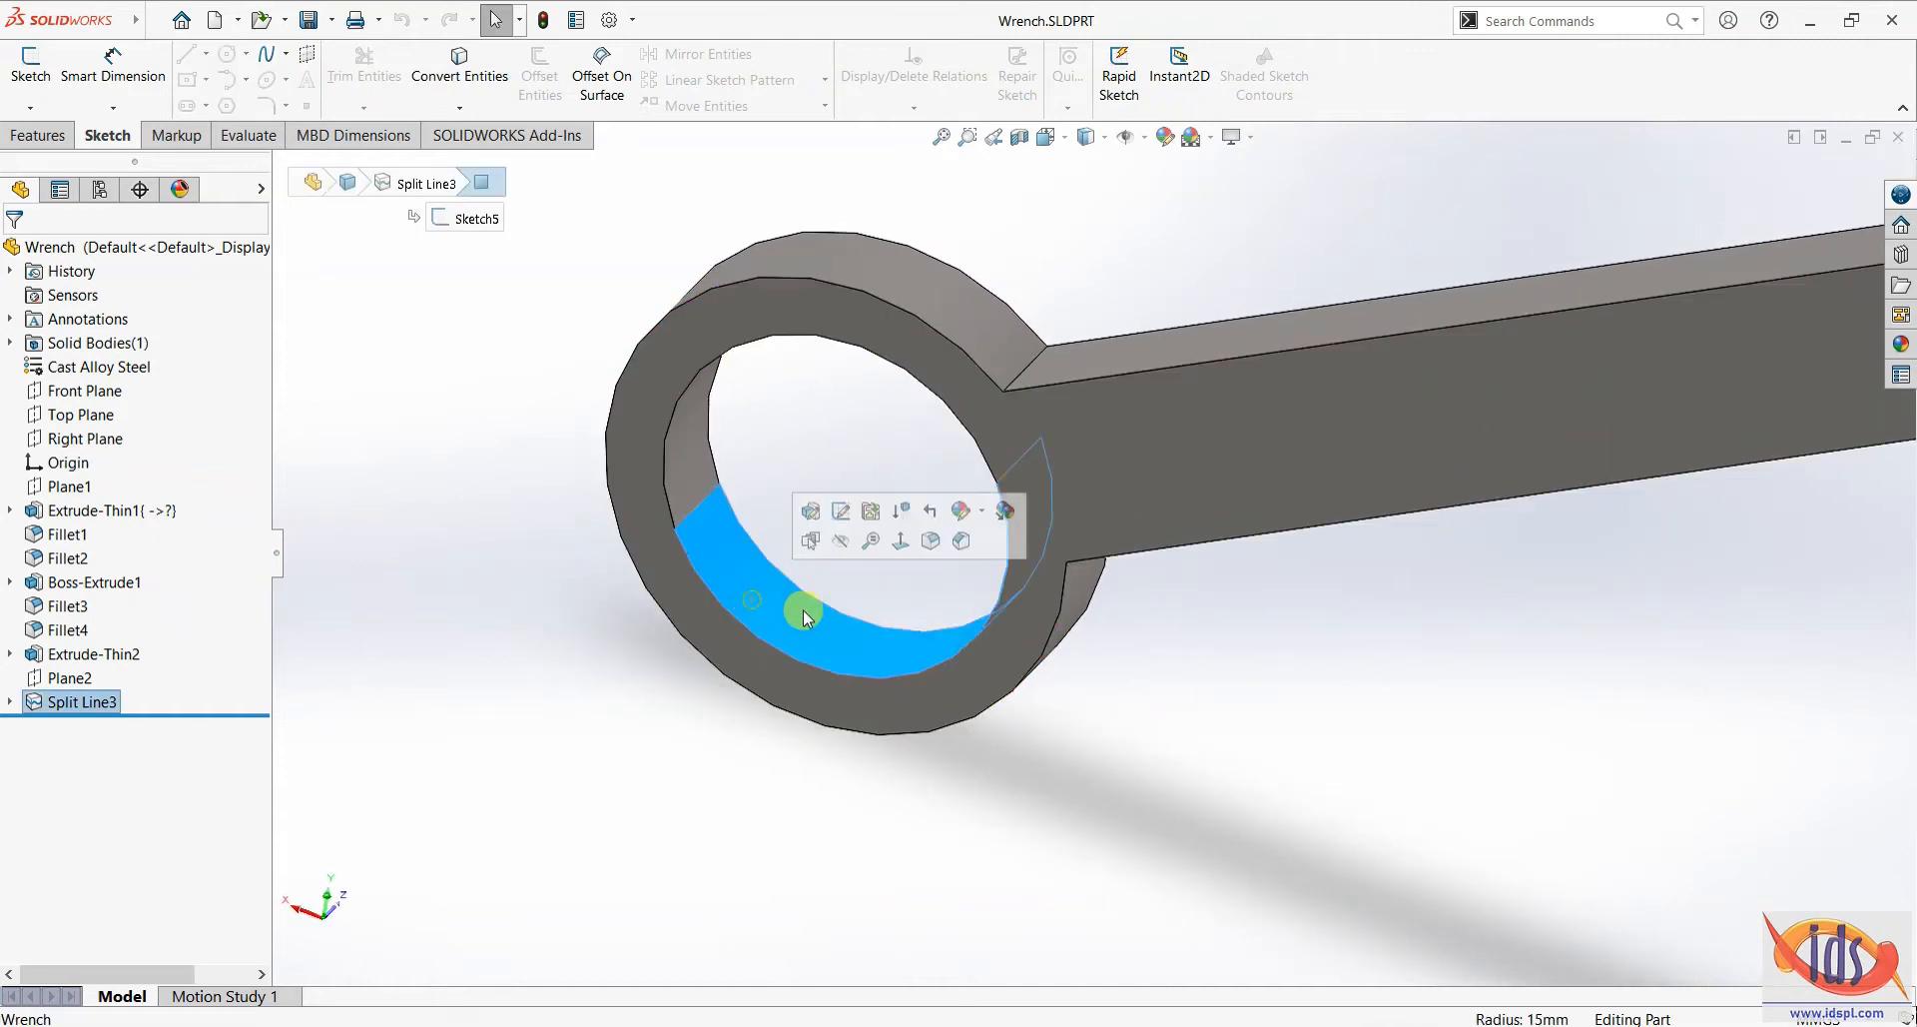
left_click(633, 697)
- Check the material assigned to the wrench part
right_click(17, 381)
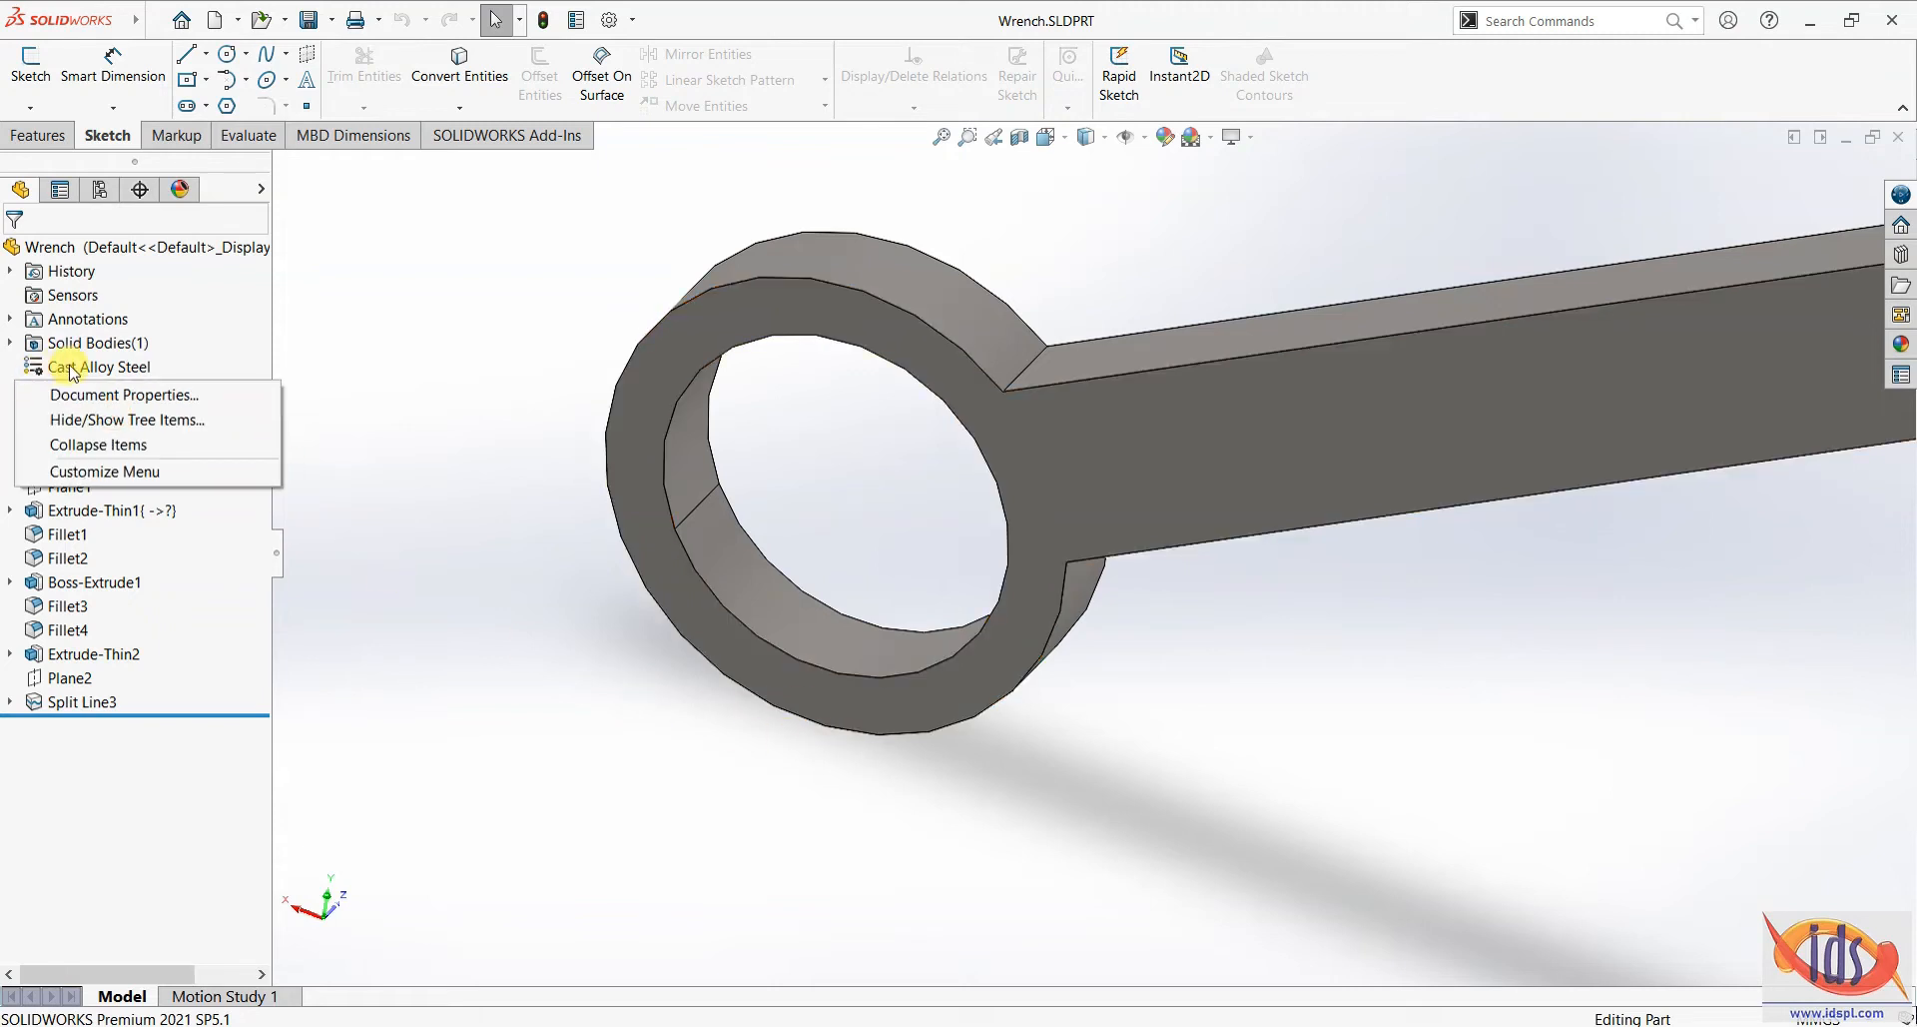
left_click(72, 373)
left_click(72, 372)
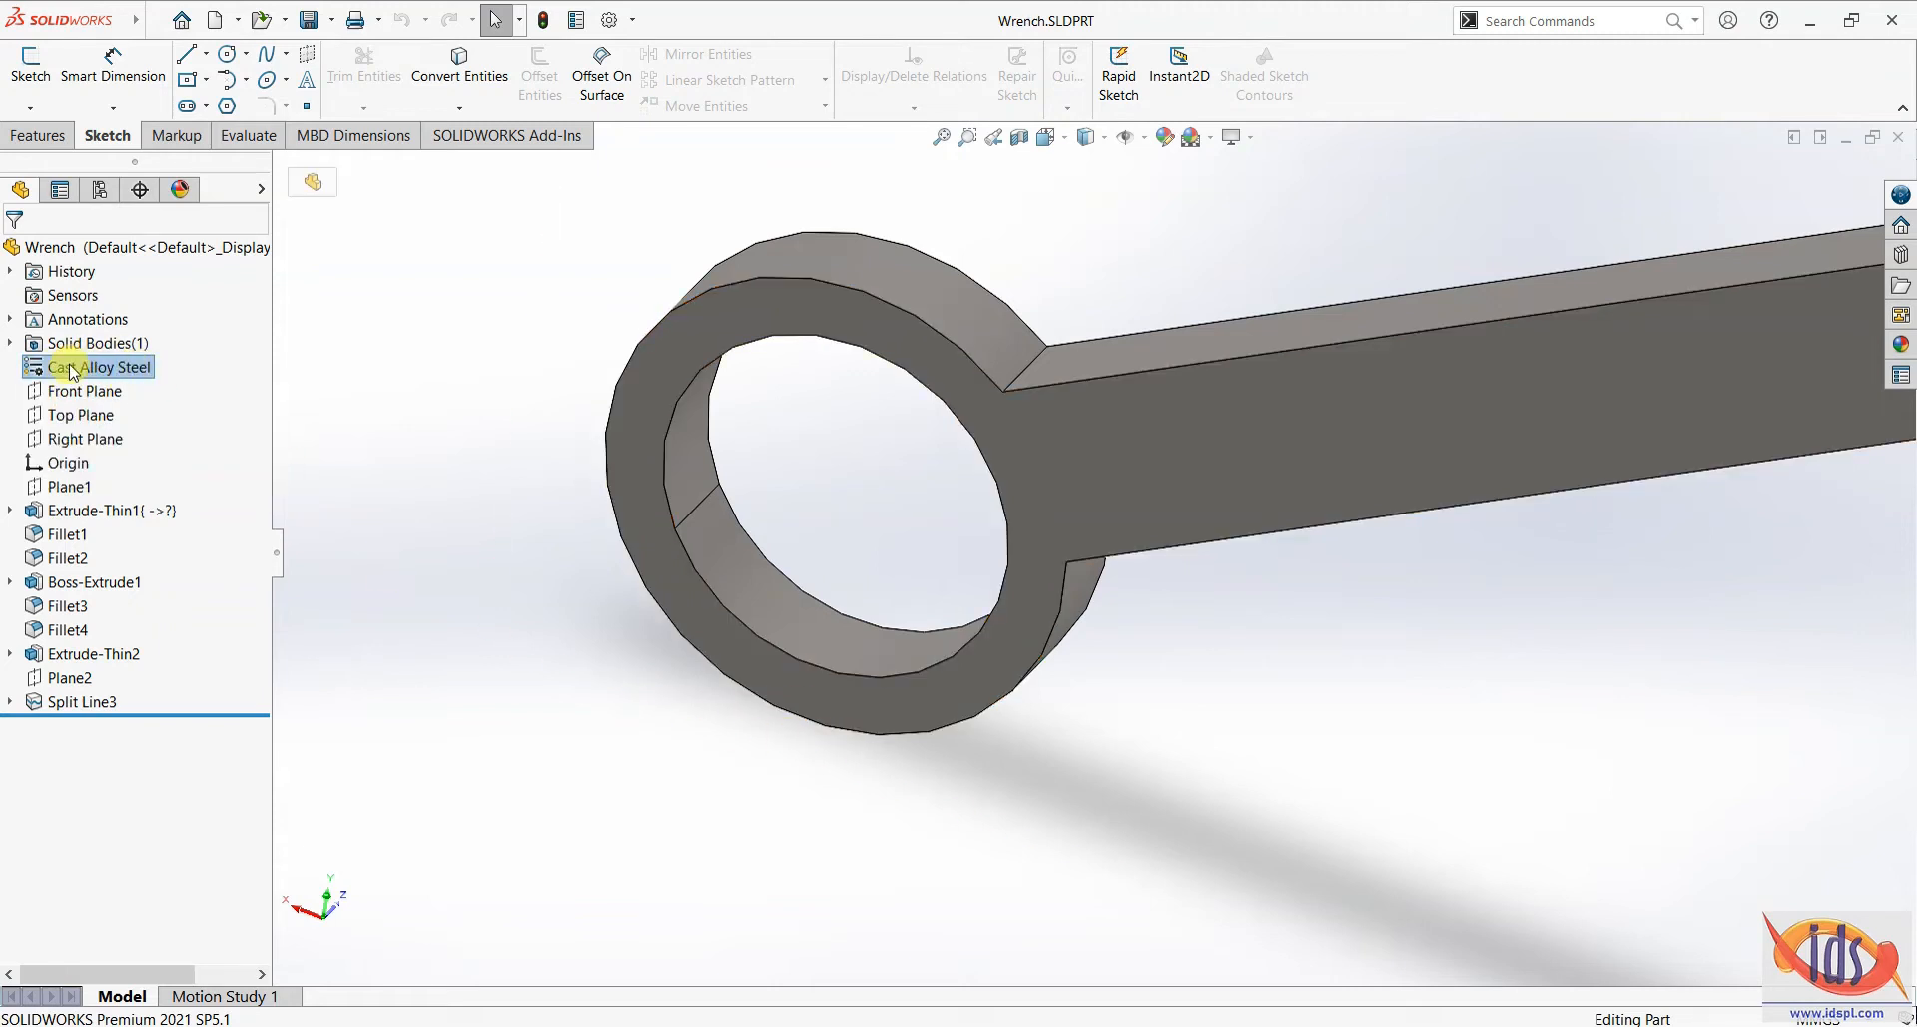
- Load the SOLIDWORKS Simulation add-in and bring up its commands
left_click(507, 137)
left_click(474, 80)
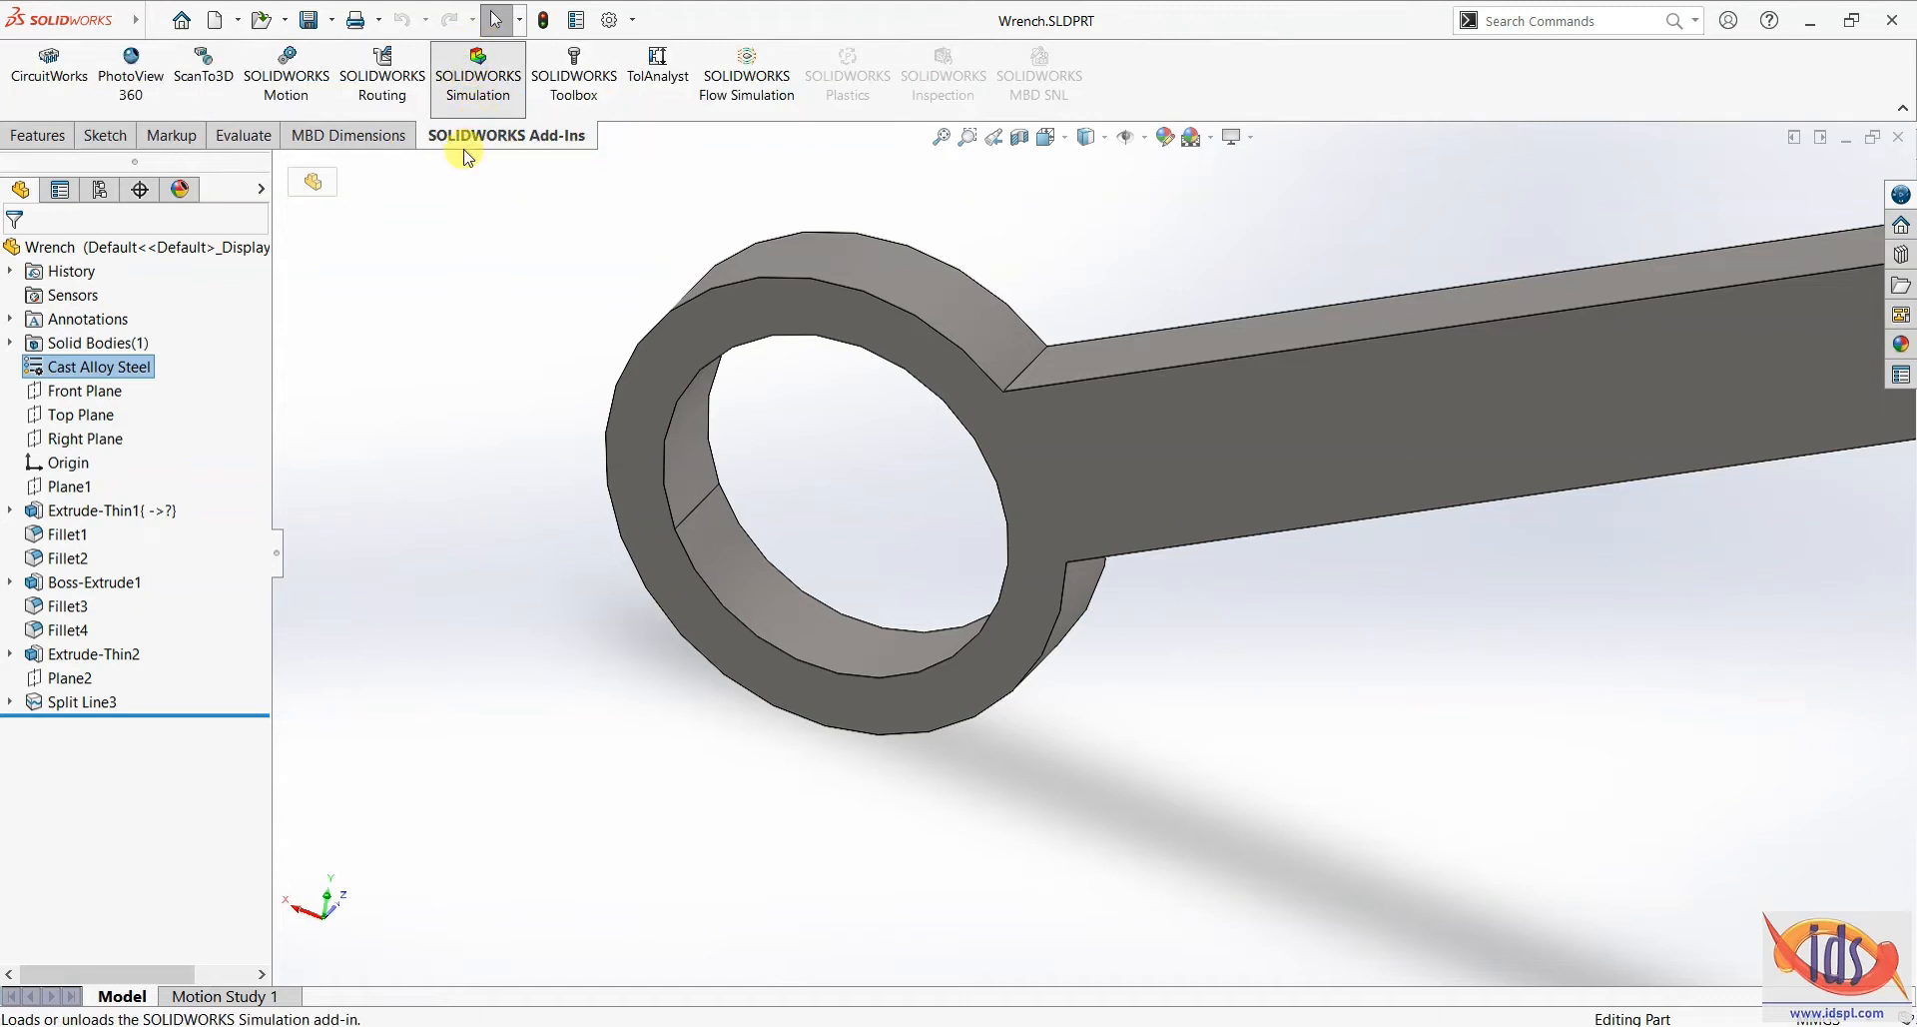
left_click(637, 135)
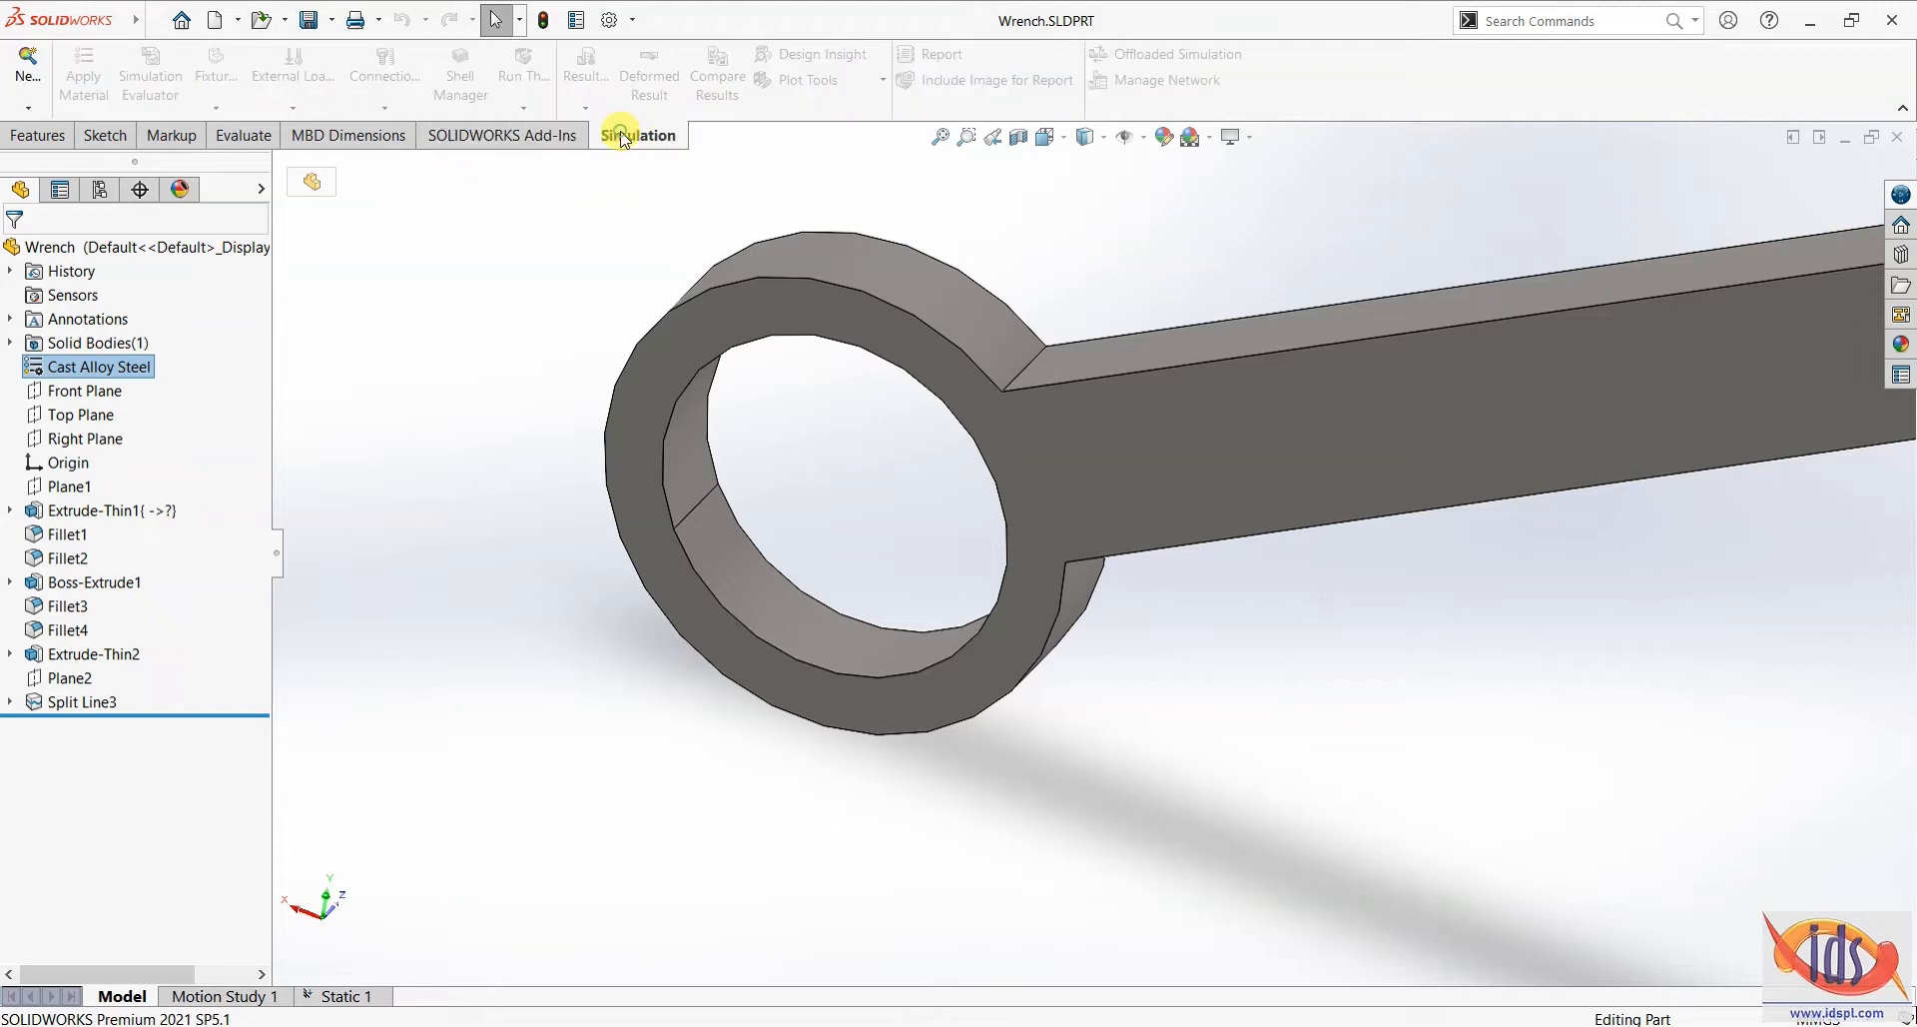
- Orient the wrench to the Back view and create a static study named Static load test with 2D simplification
scroll(1066, 457, "up", 5)
key("space")
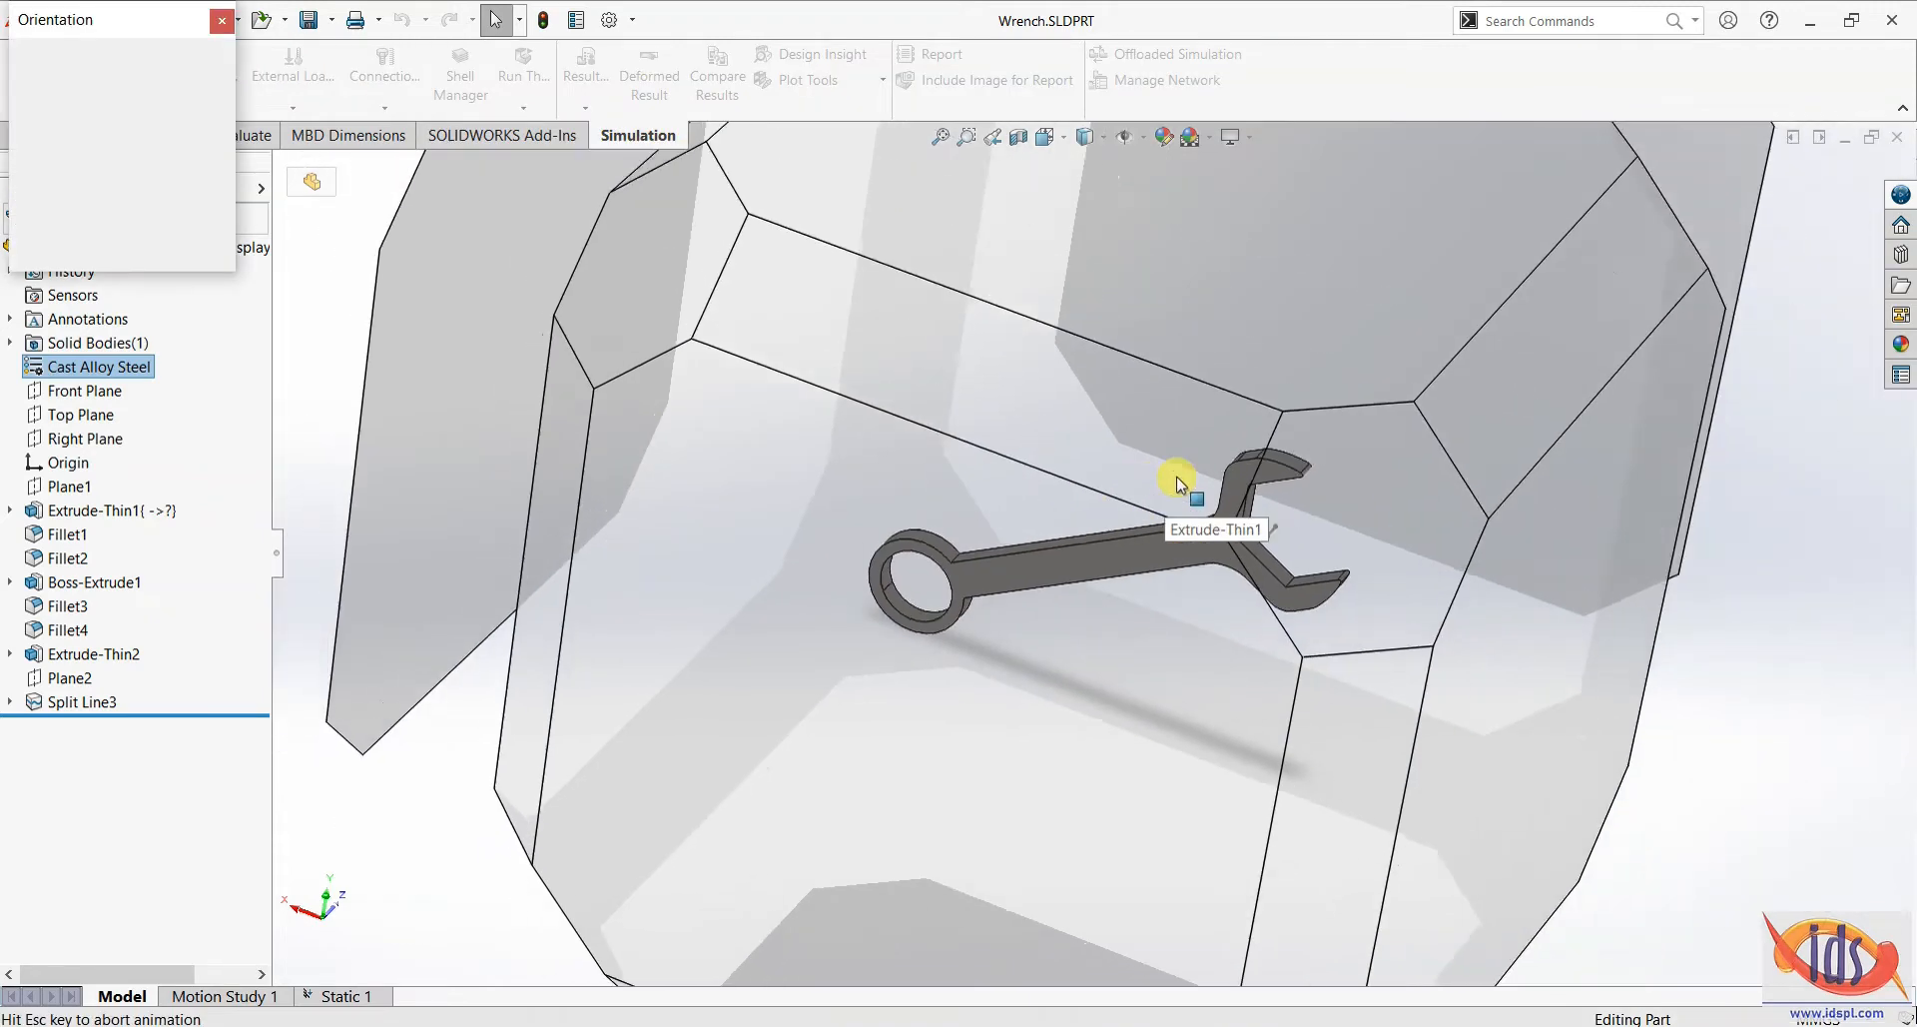
left_click(792, 736)
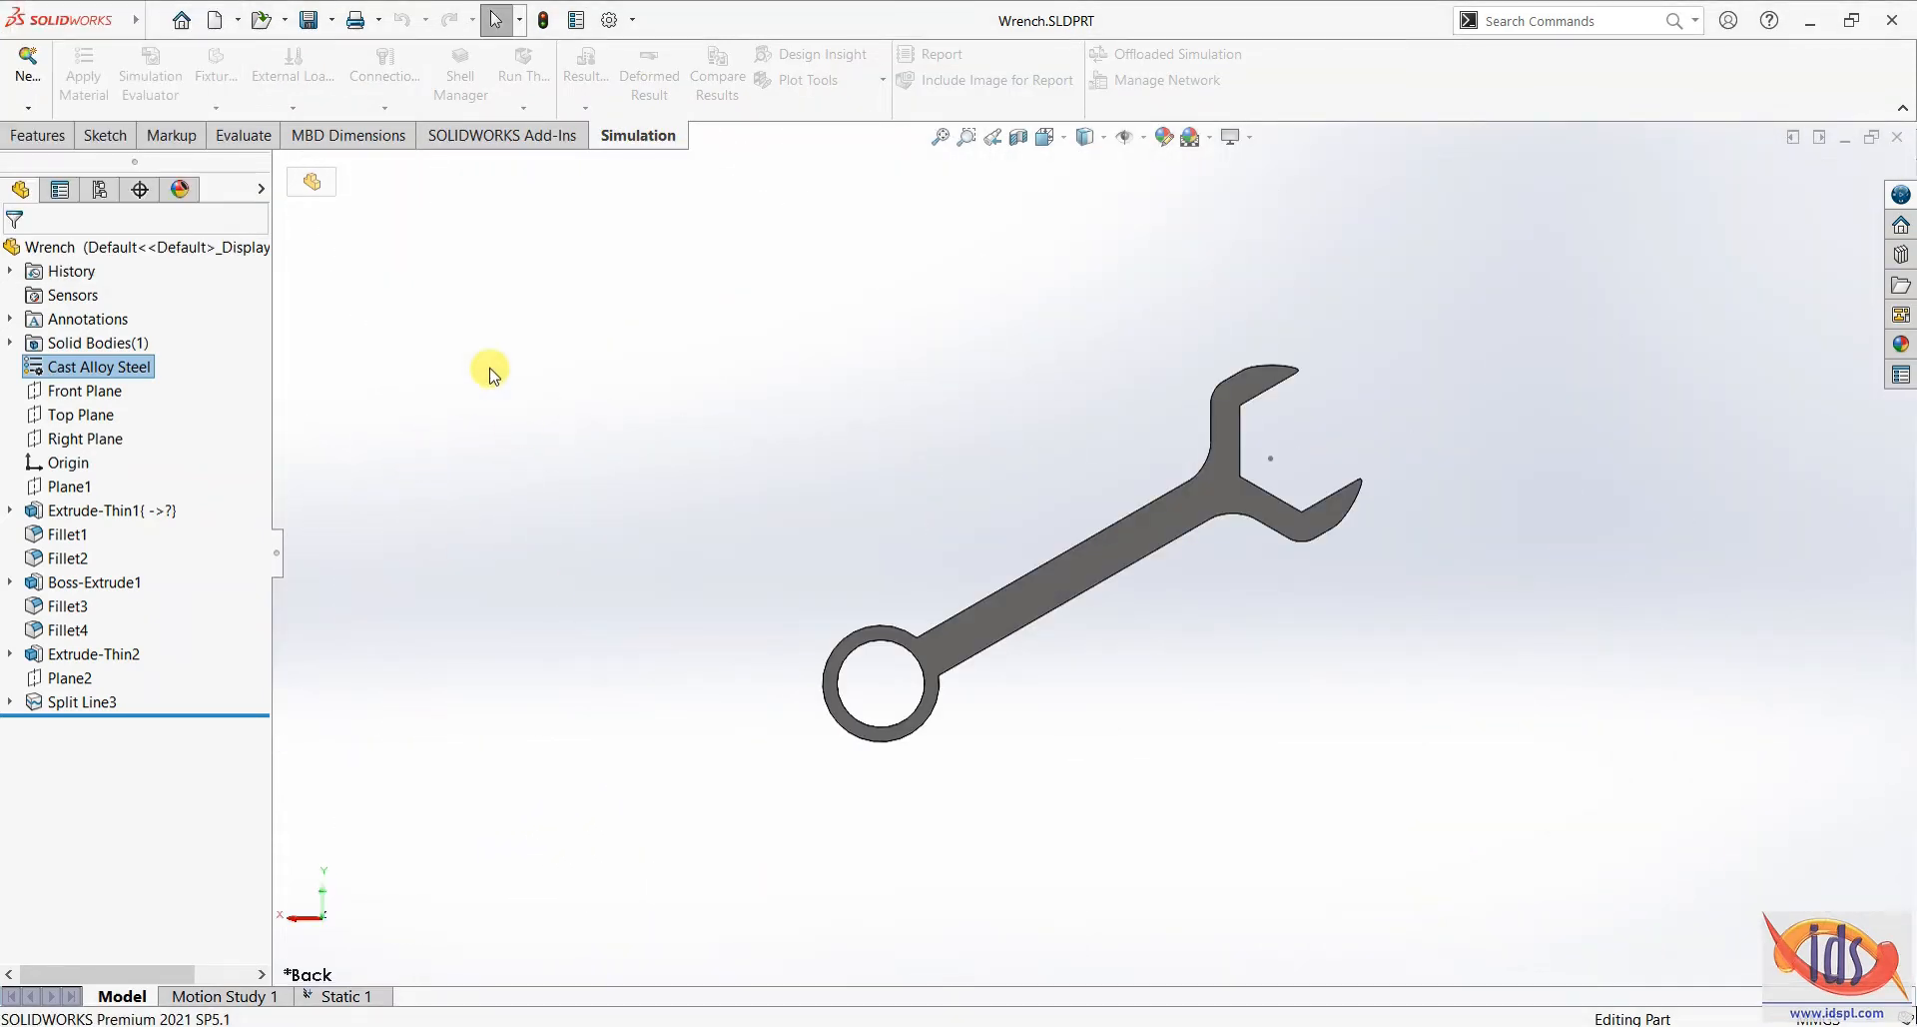
left_click(22, 72)
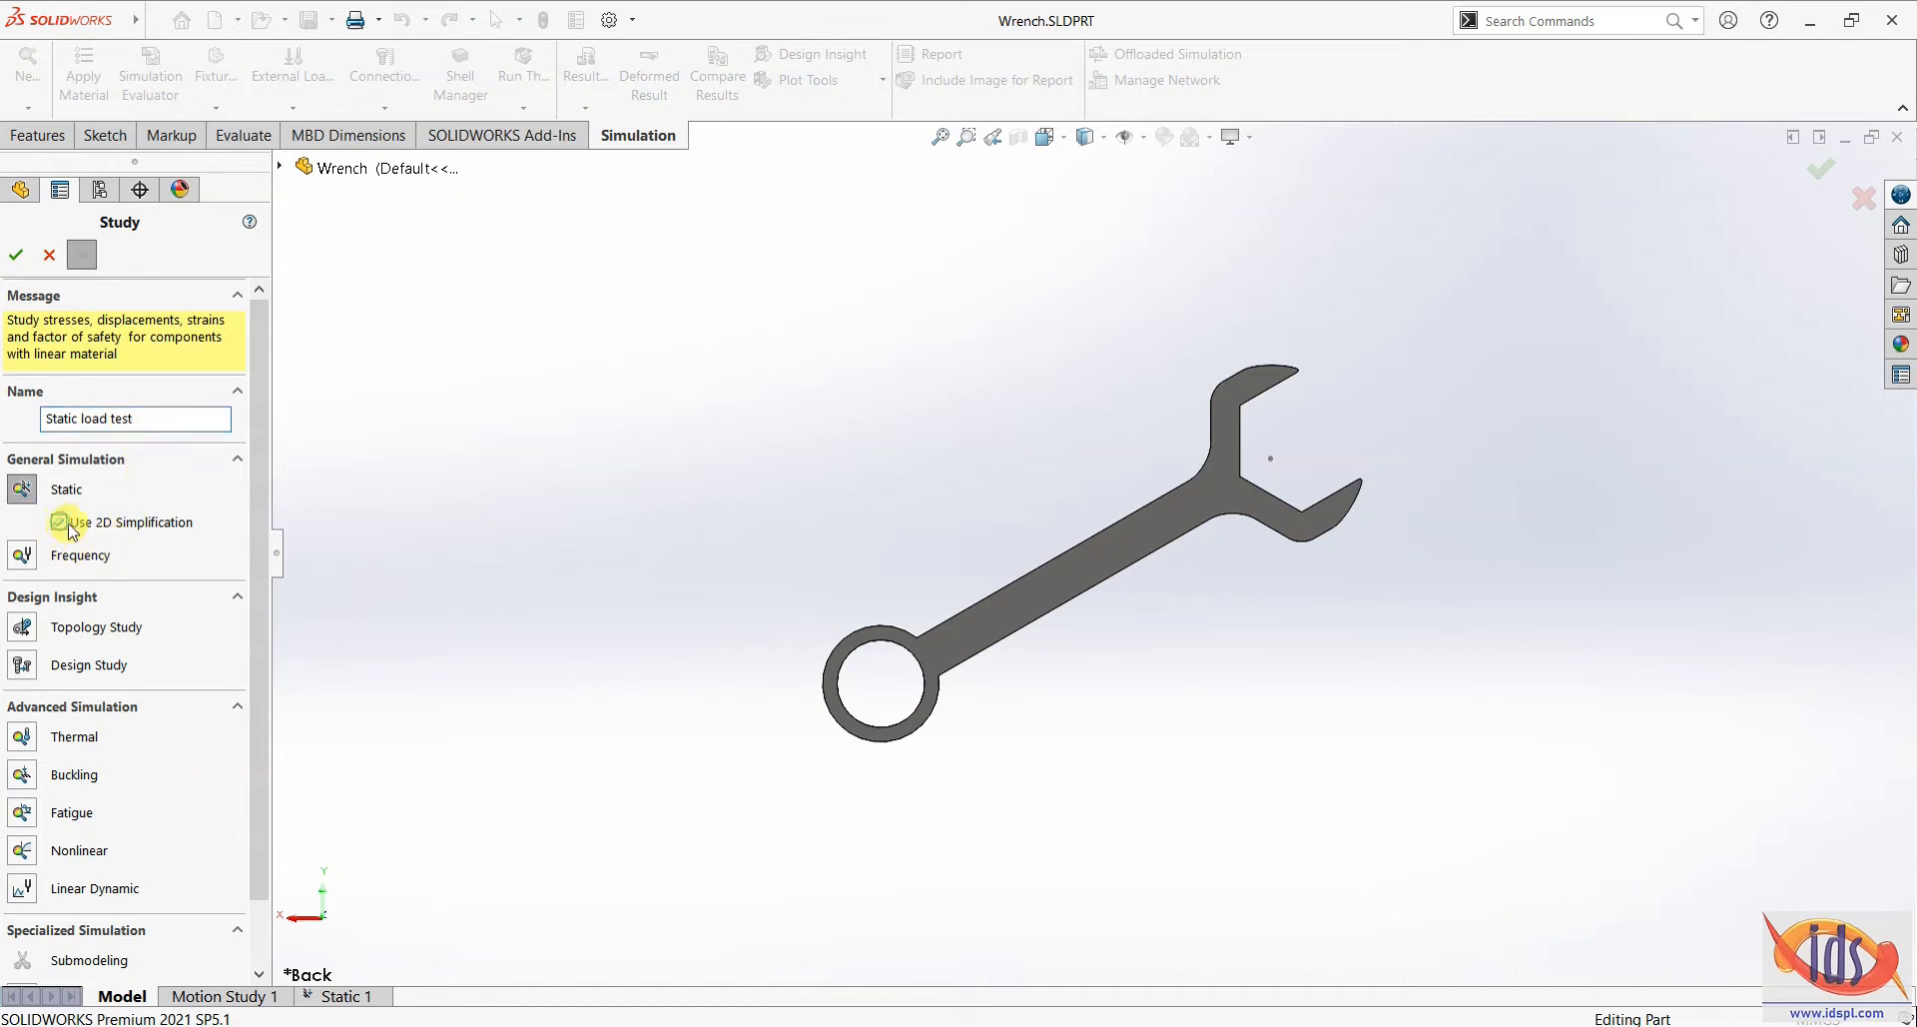
left_click(17, 256)
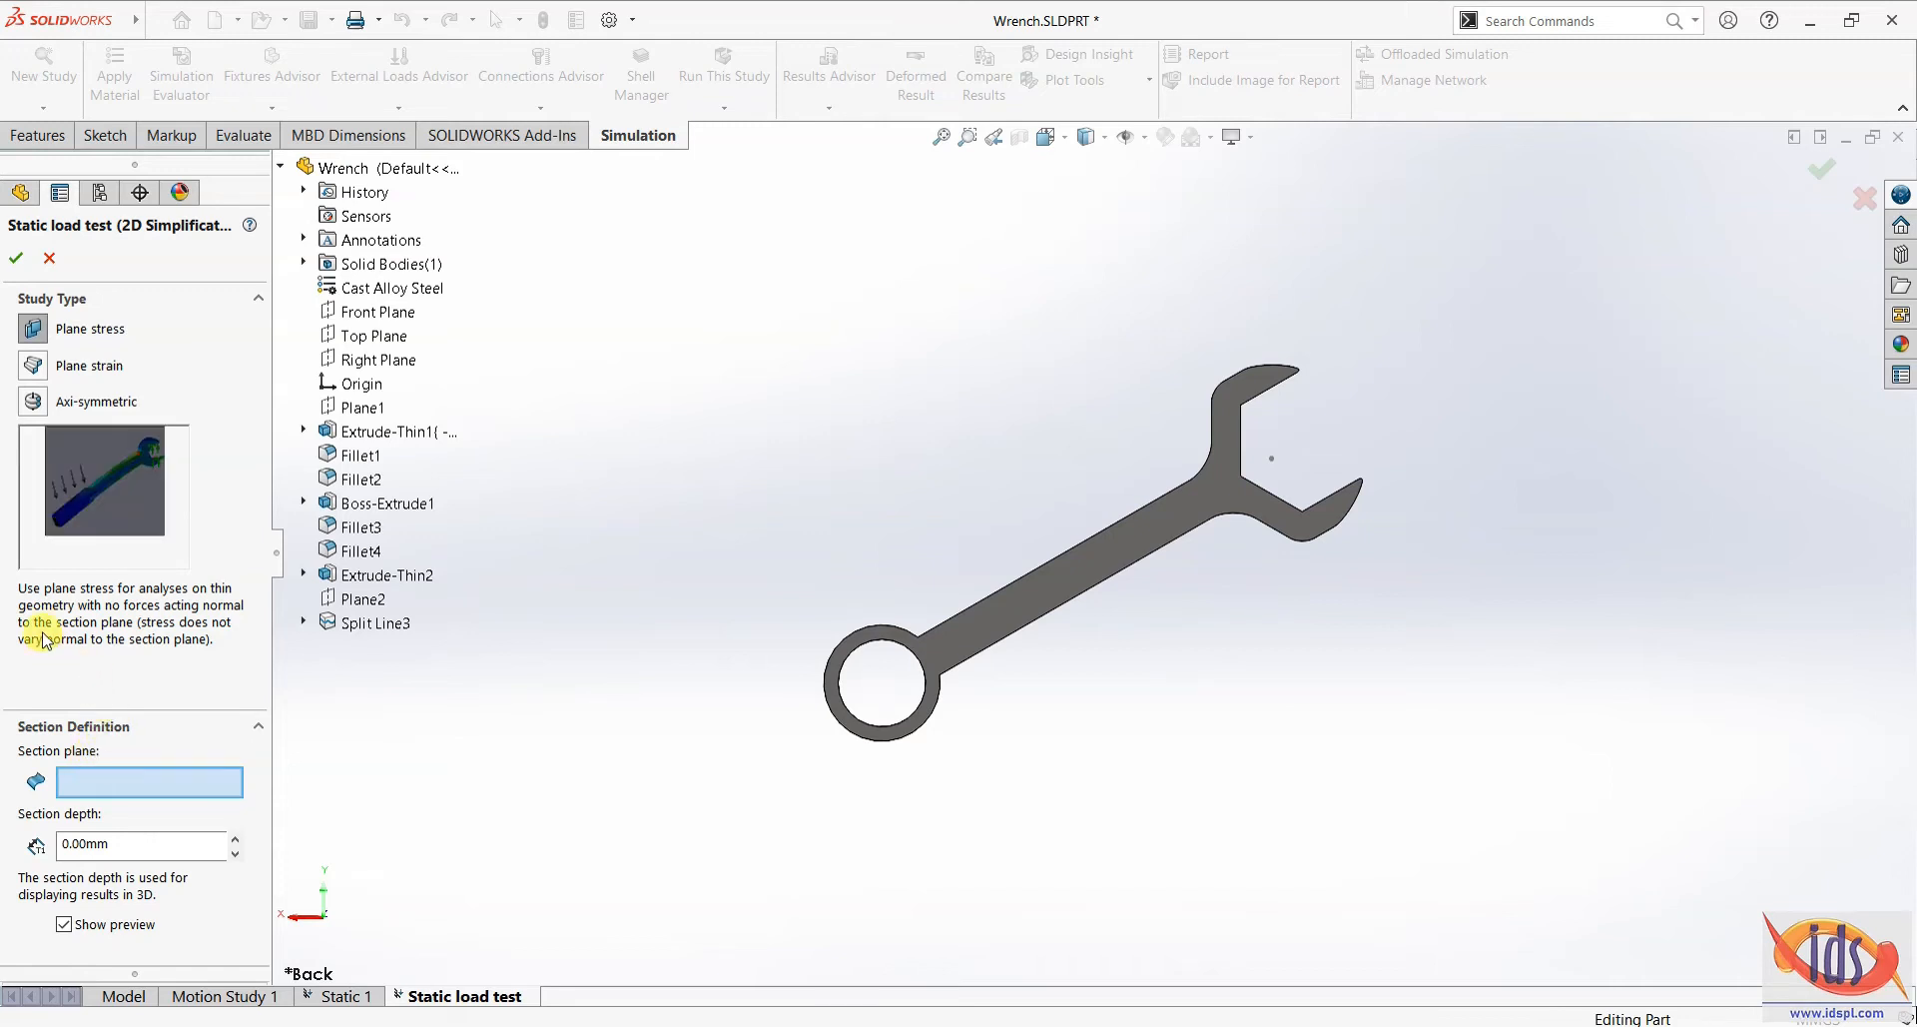
- Review the Plane strain and Axi-symmetric study types, then return to Plane stress
left_click(32, 367)
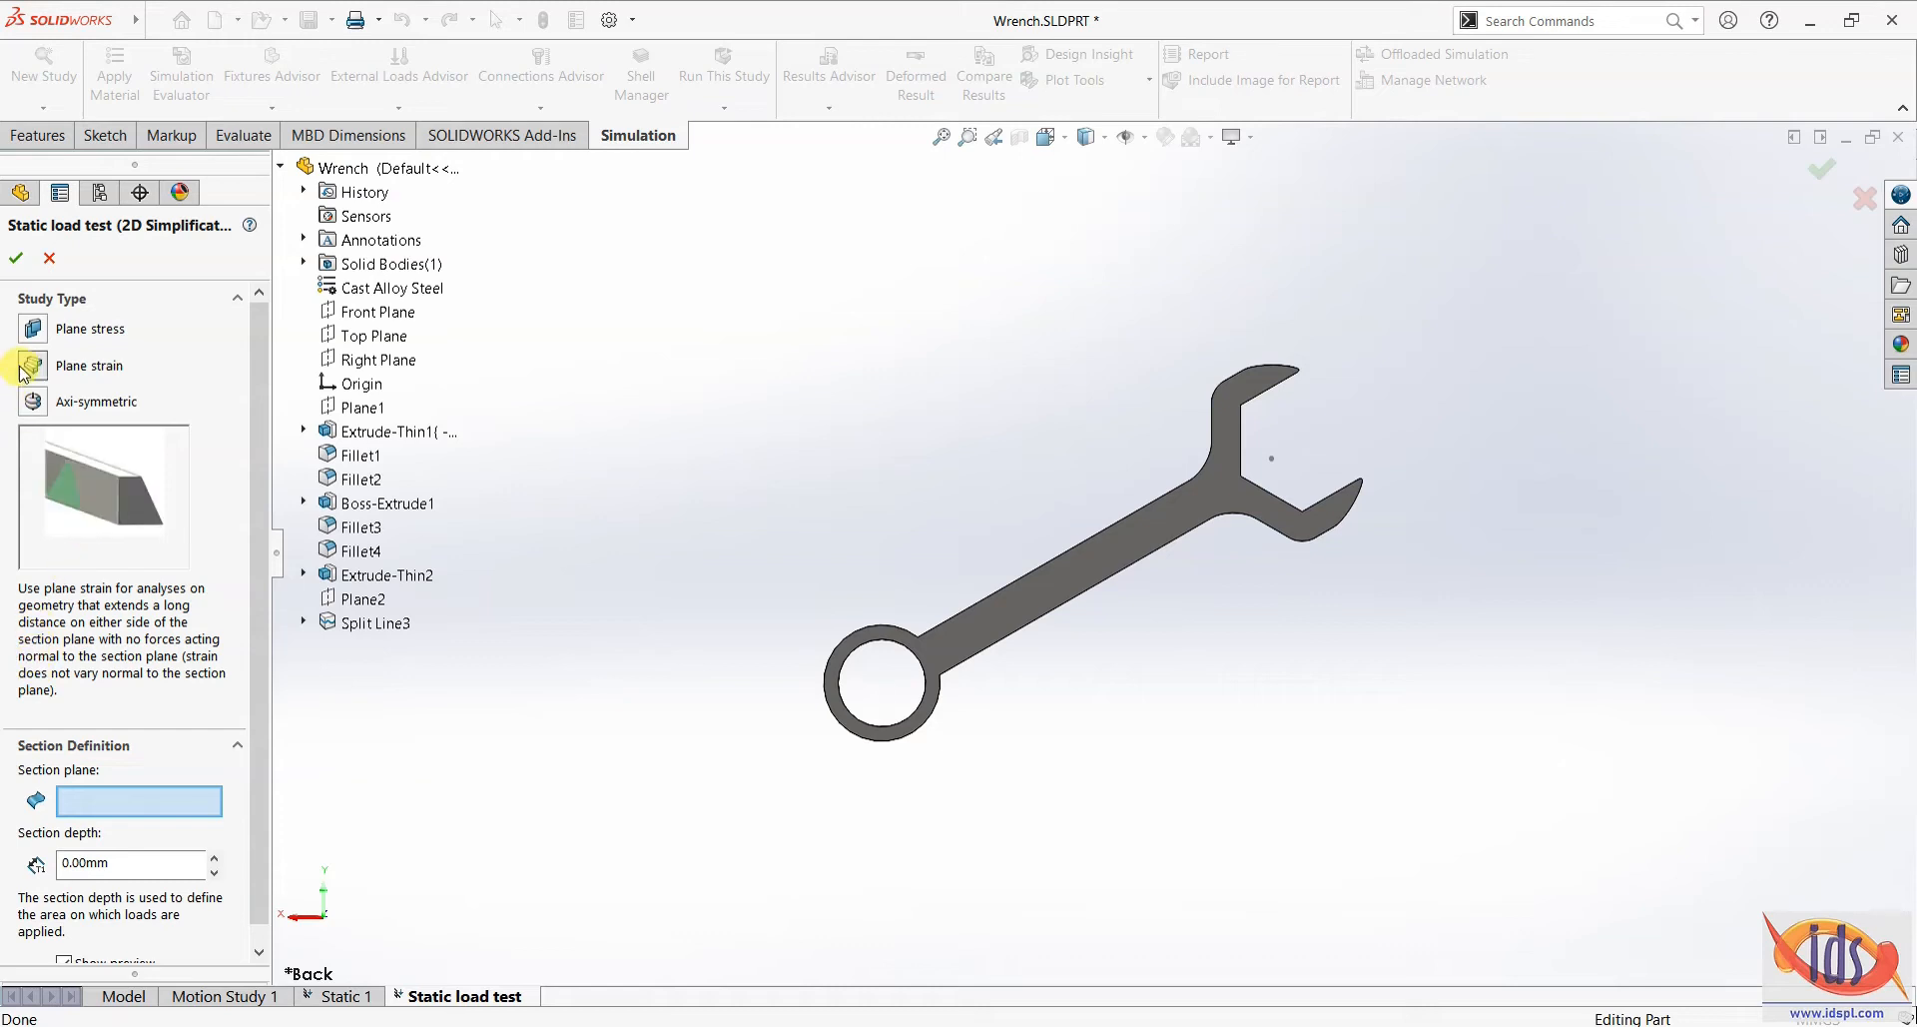
left_click(31, 399)
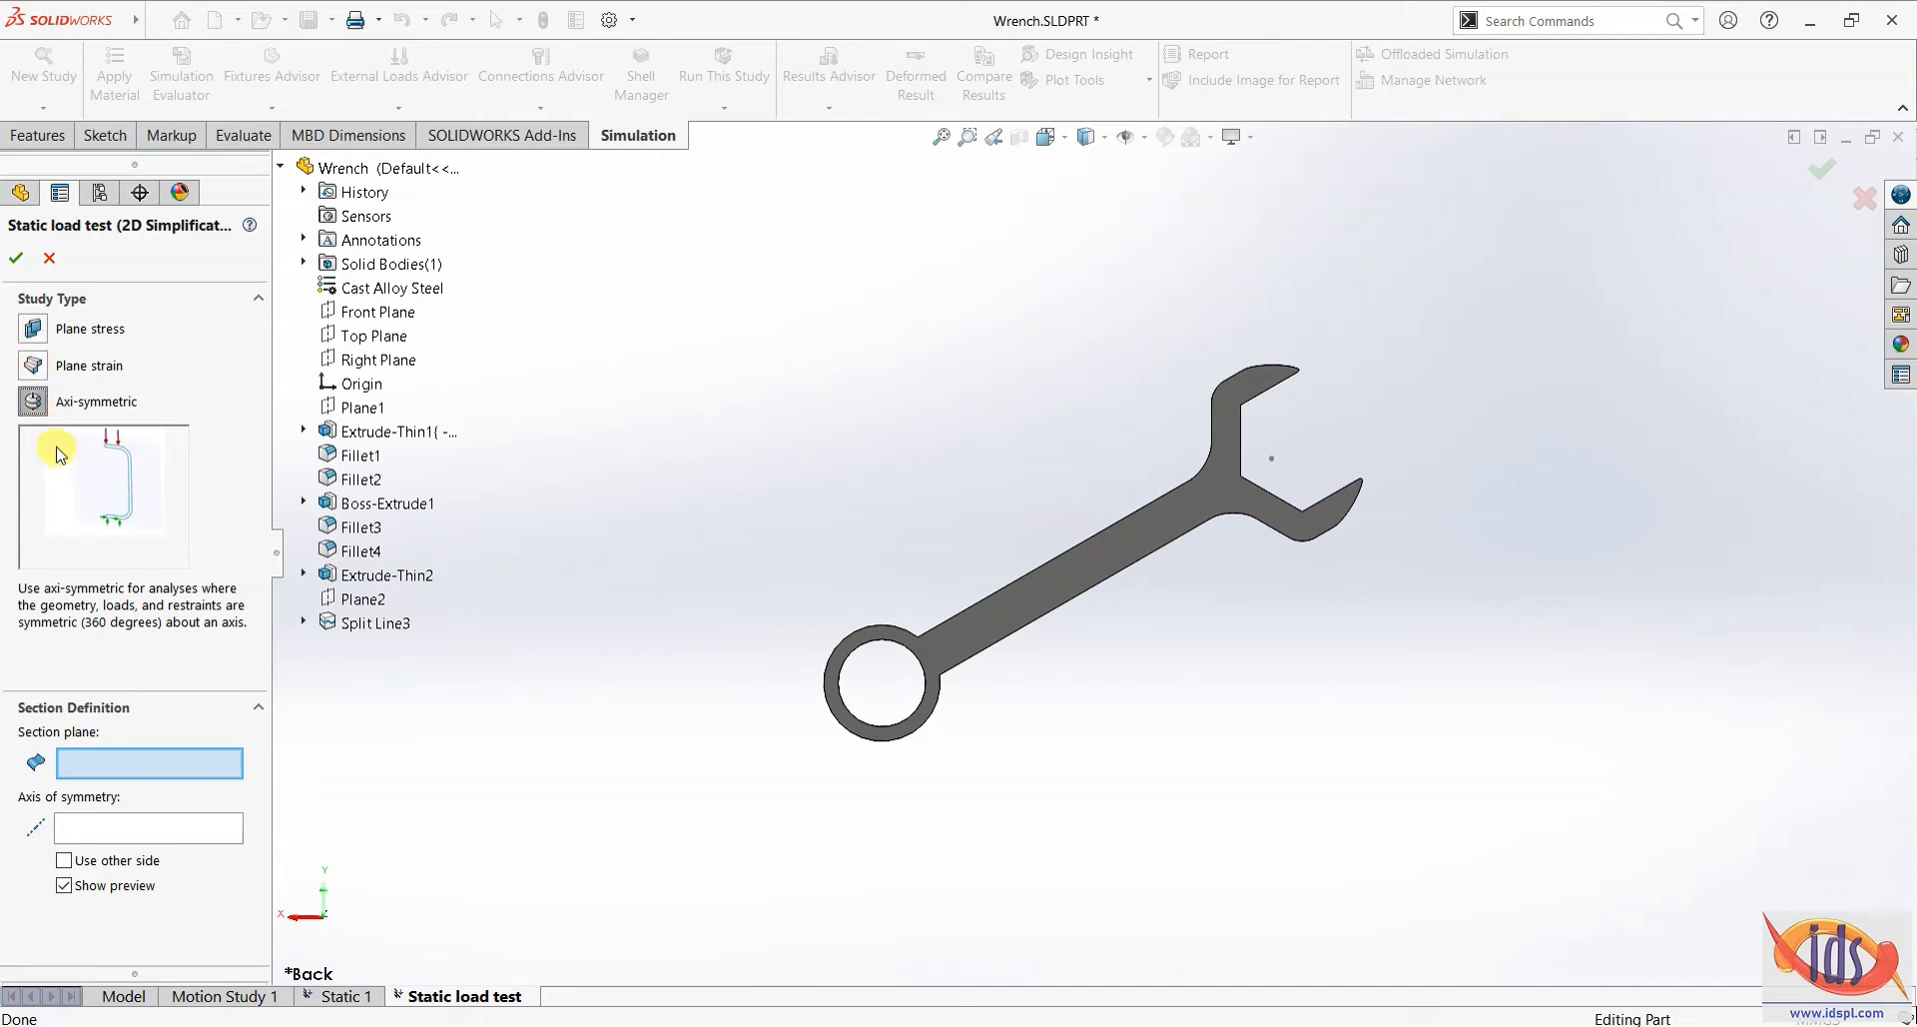
left_click(40, 340)
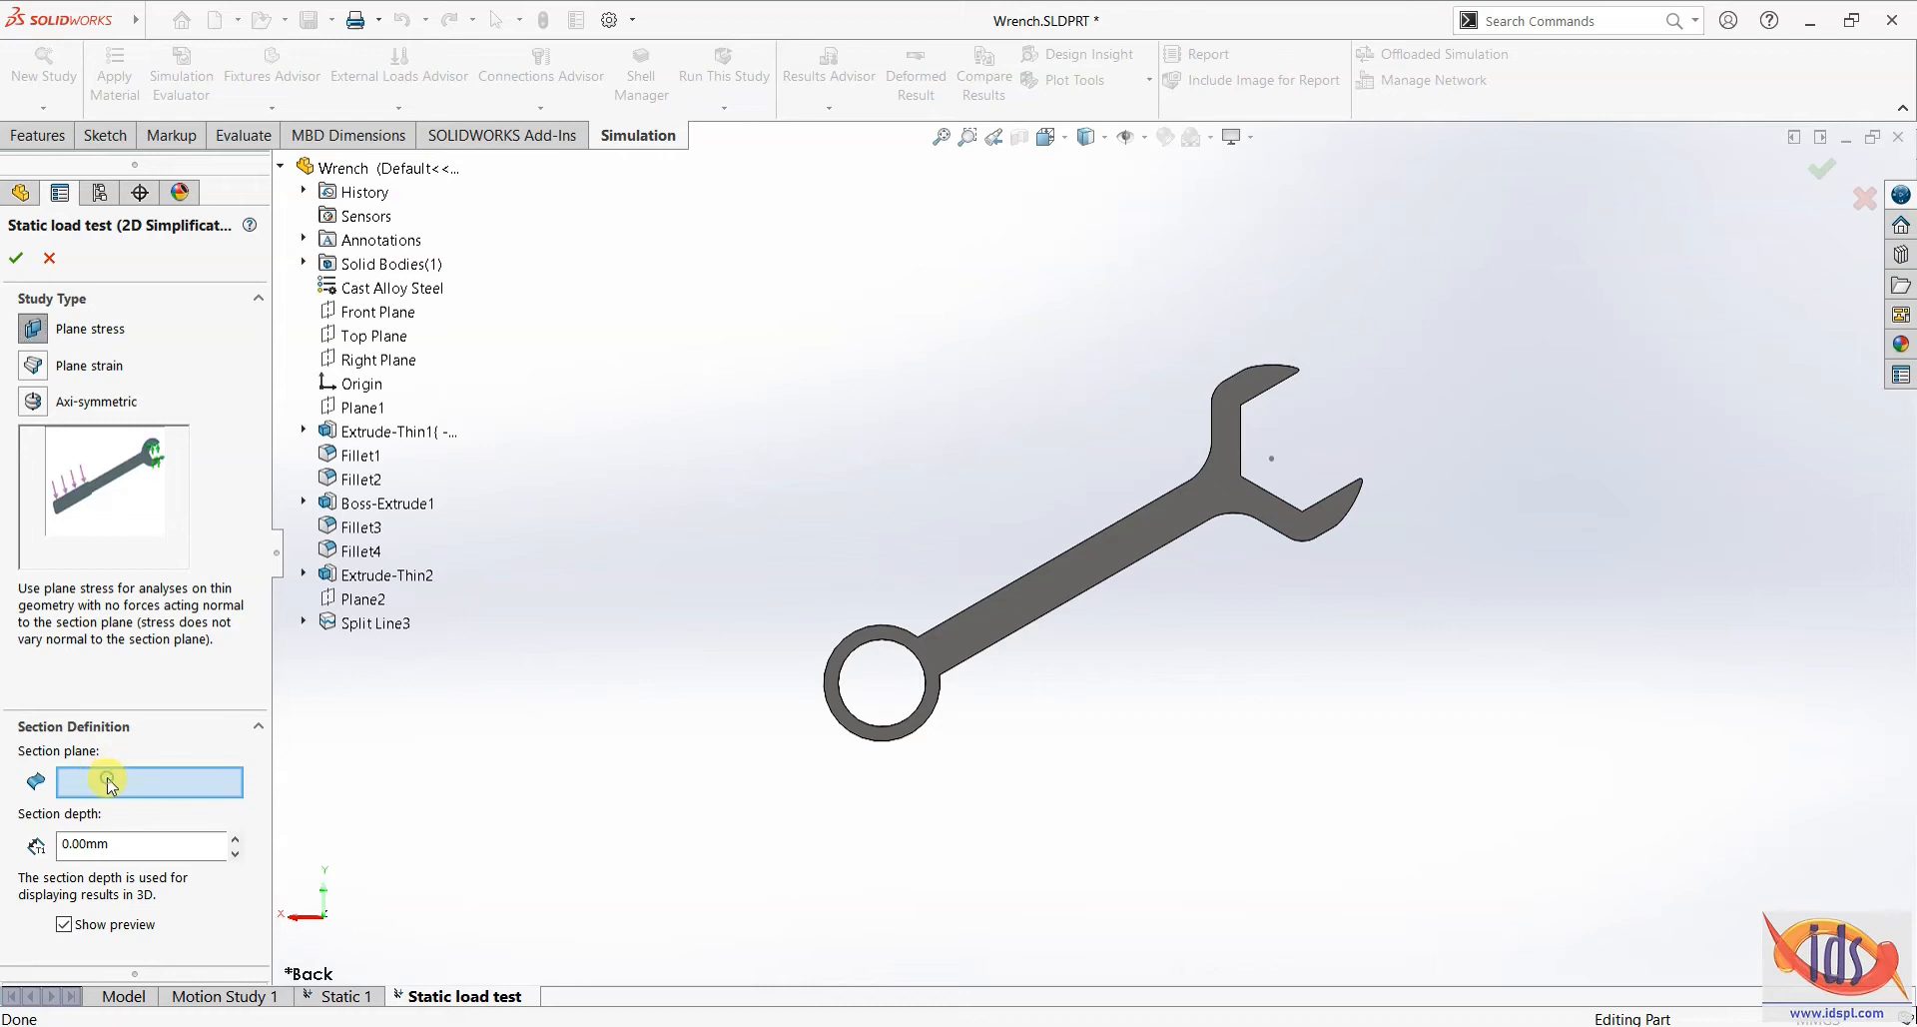
left_click(380, 311)
middle_click_drag(505, 749, 620, 783)
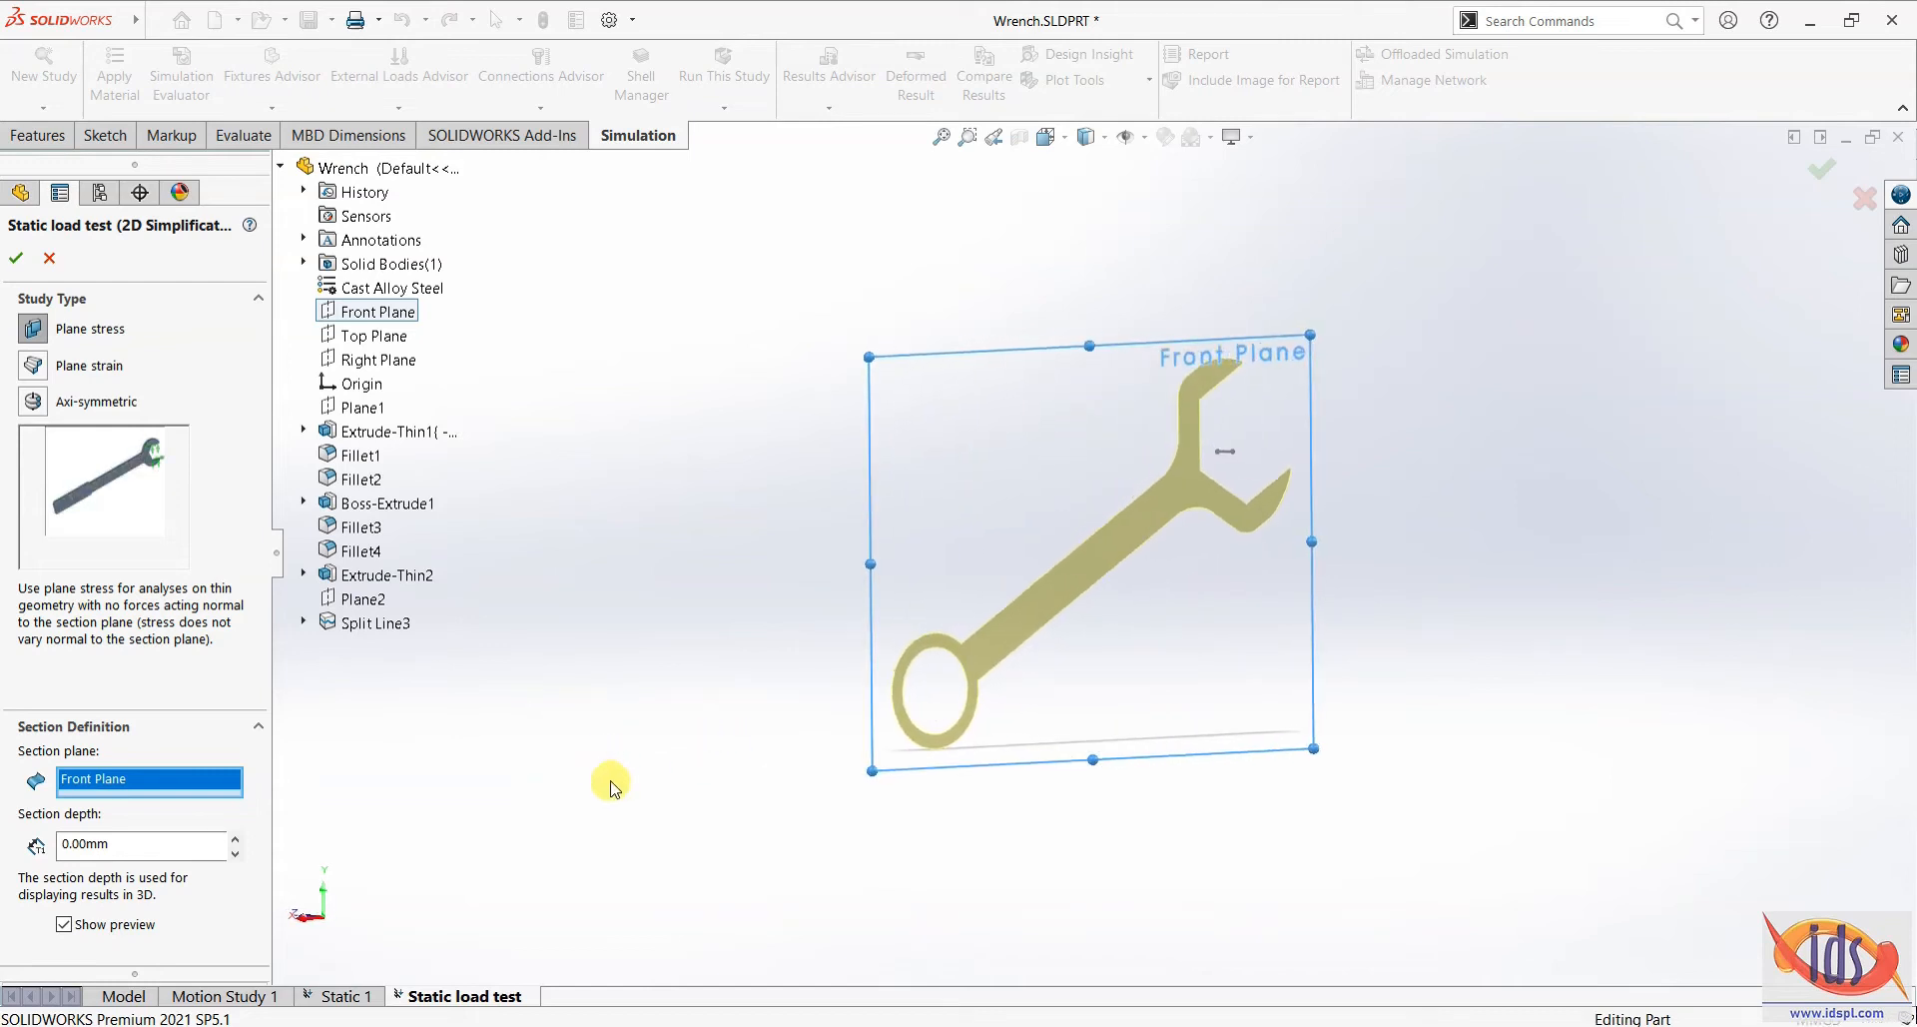
right_click(173, 782)
left_click(215, 793)
left_click(154, 848)
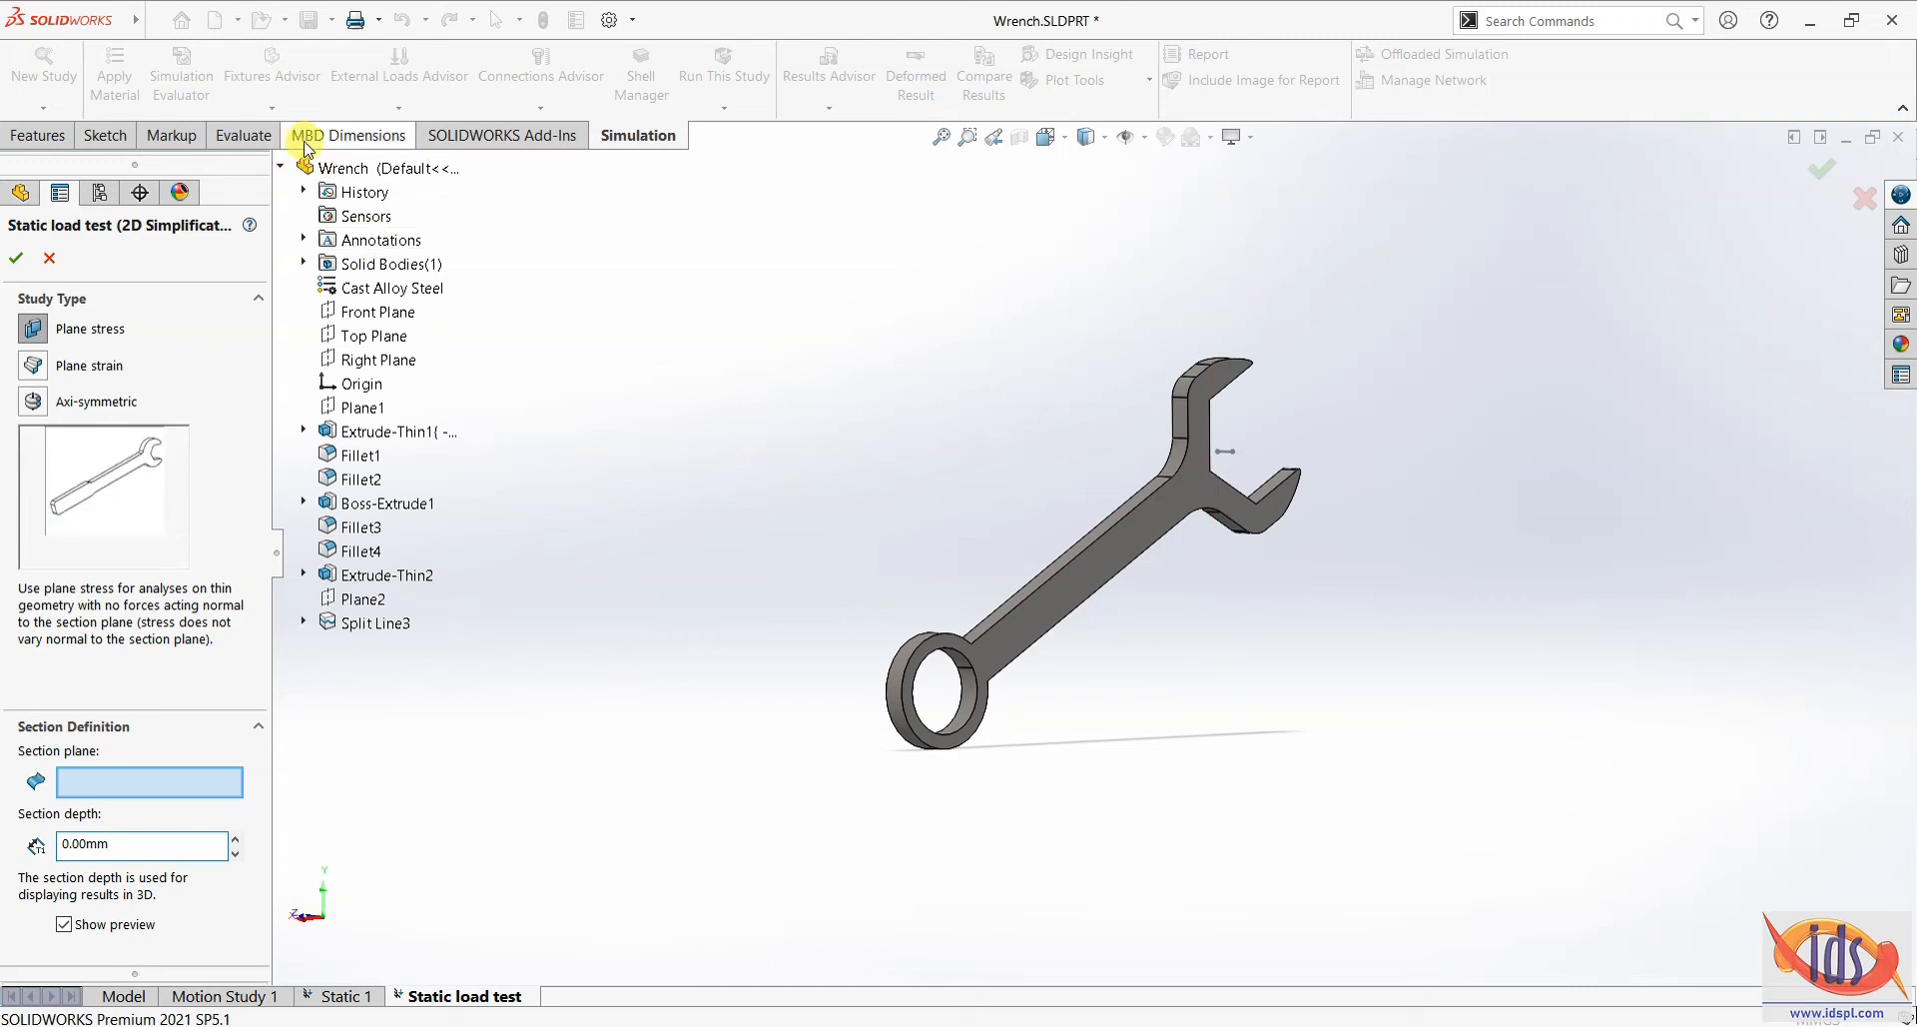
- Measure the thickness of the wrench along the short edge where the handle meets the jaw fillet
left_click(243, 140)
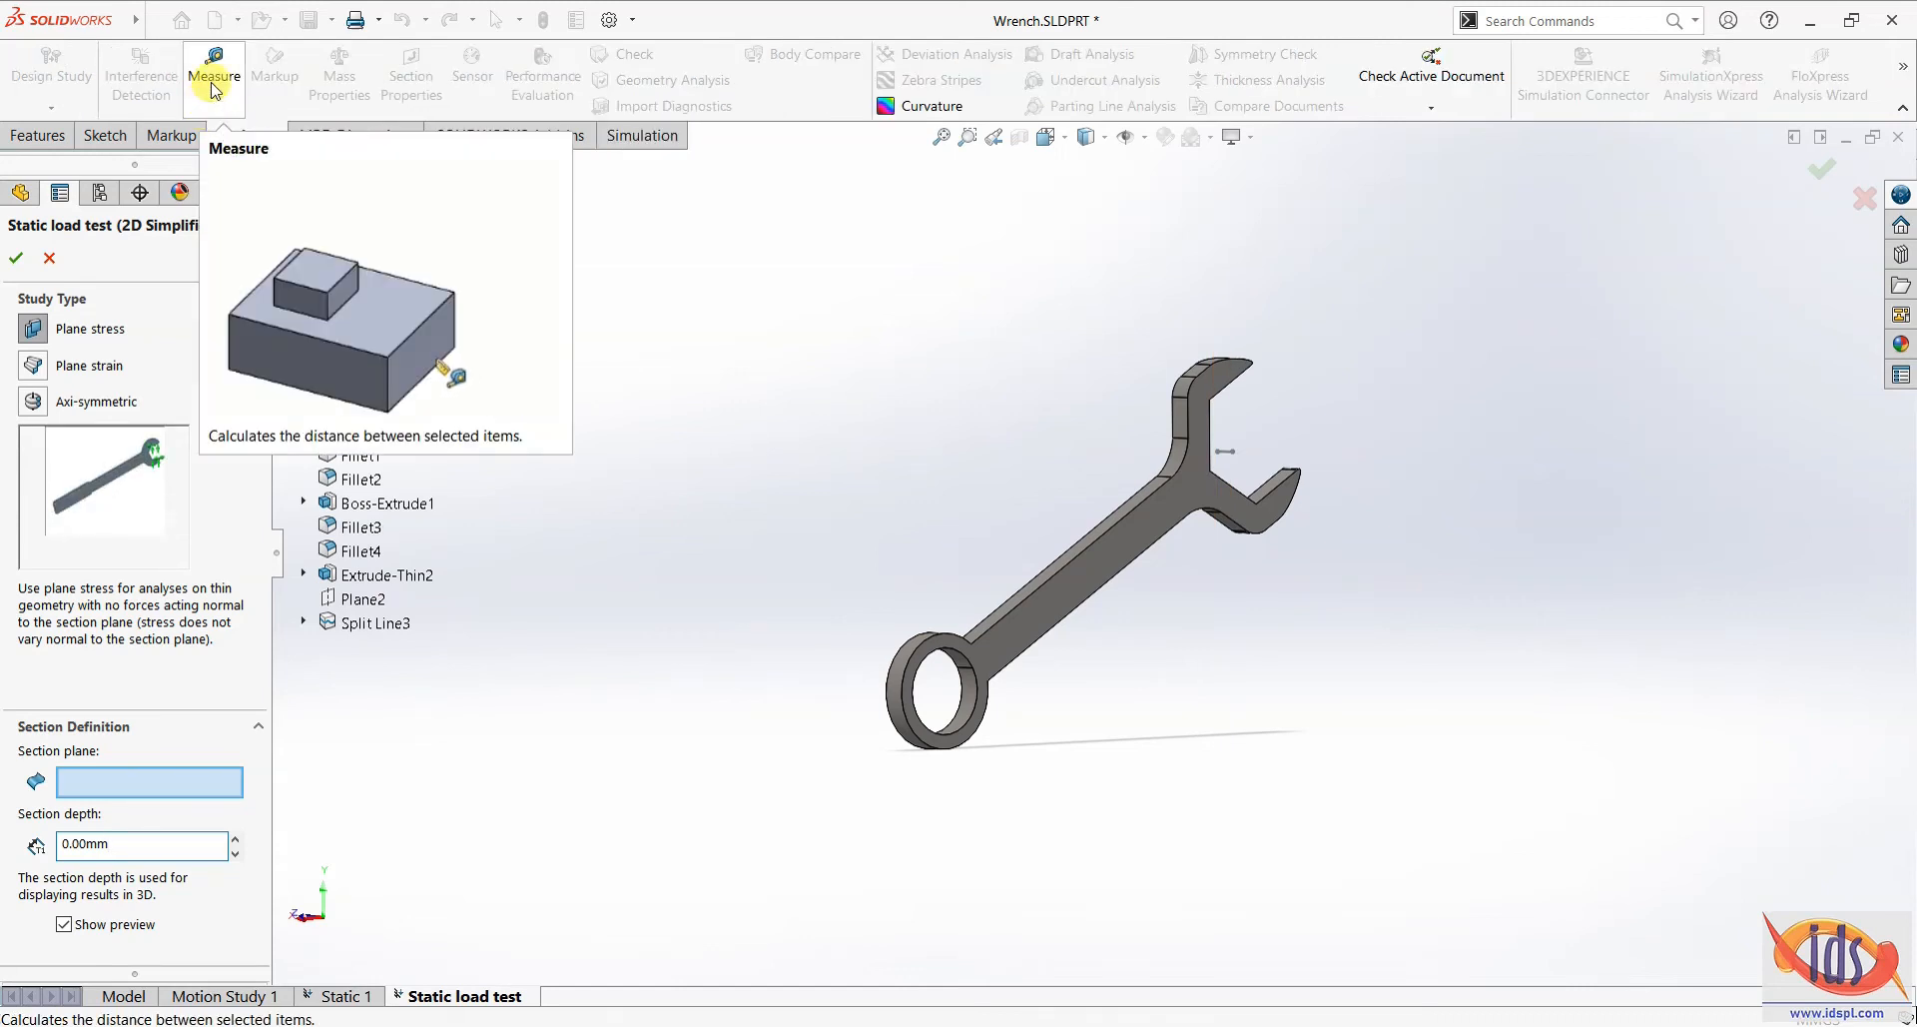
left_click(211, 76)
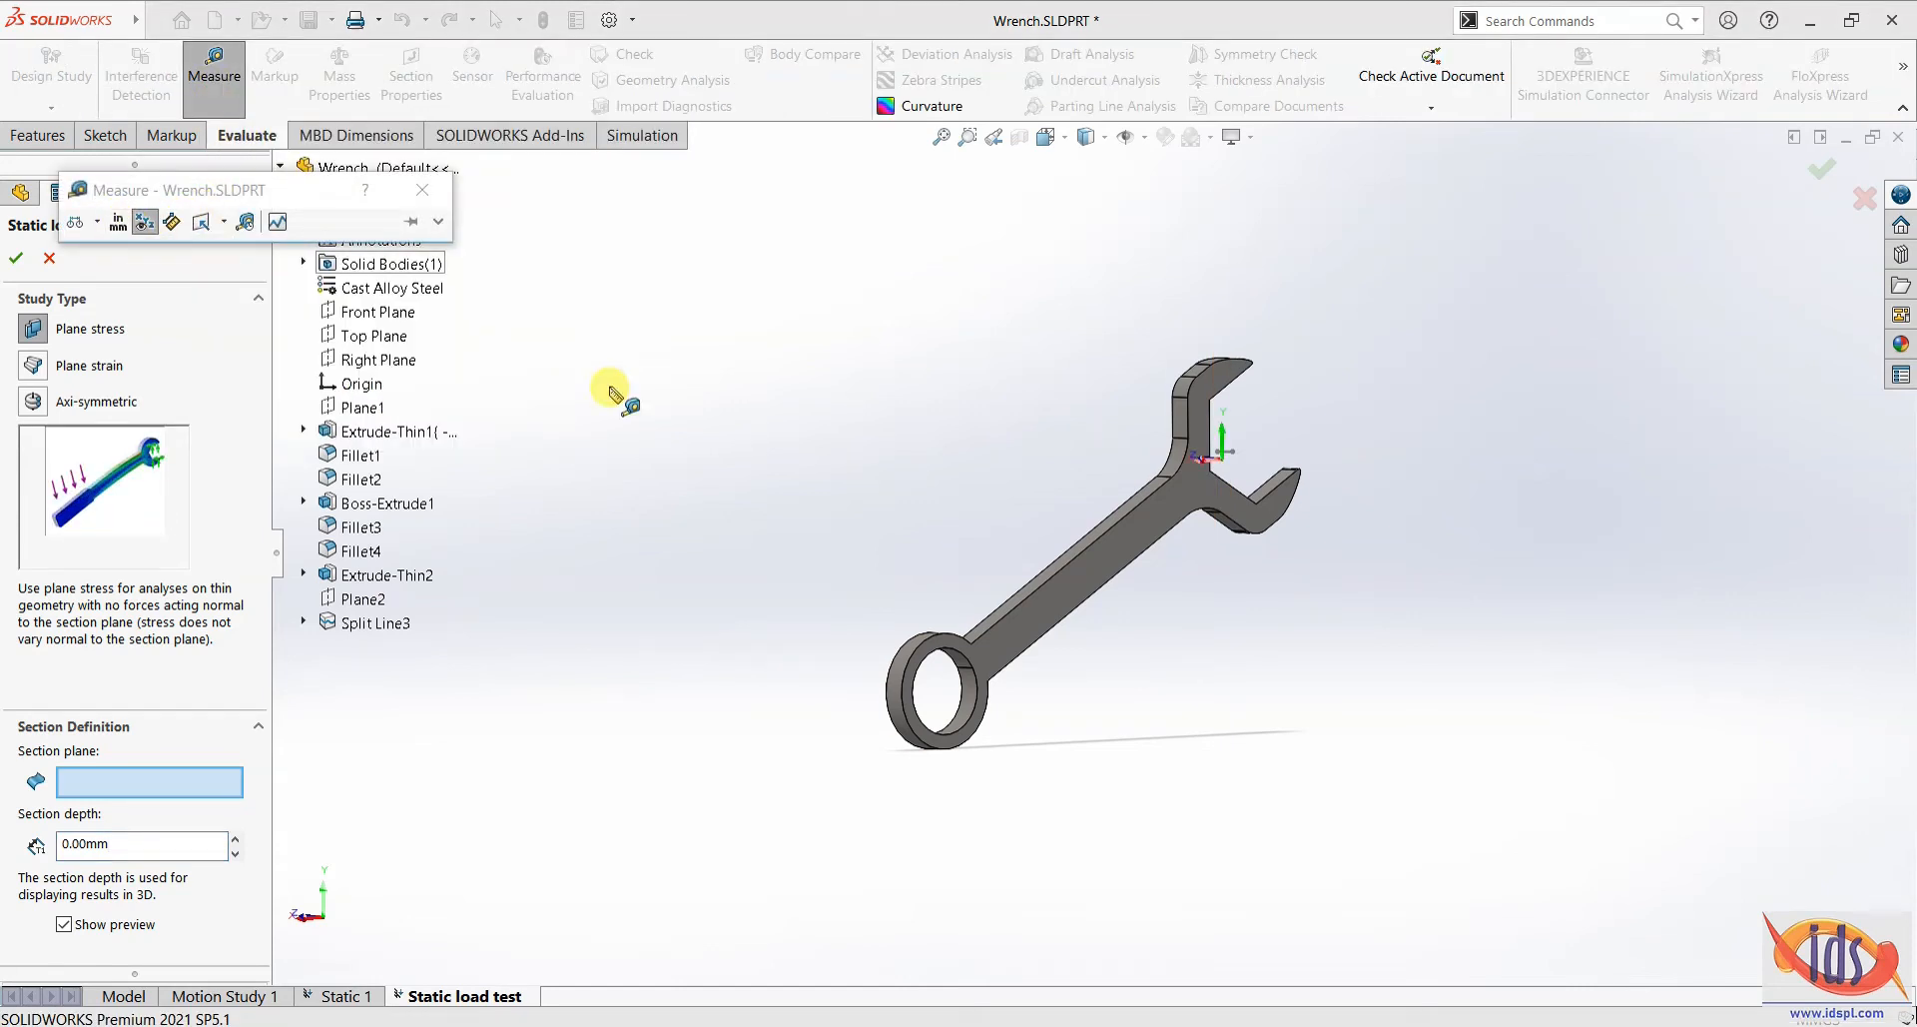
middle_click_drag(736, 561, 765, 569)
scroll(1148, 489, "down", 5)
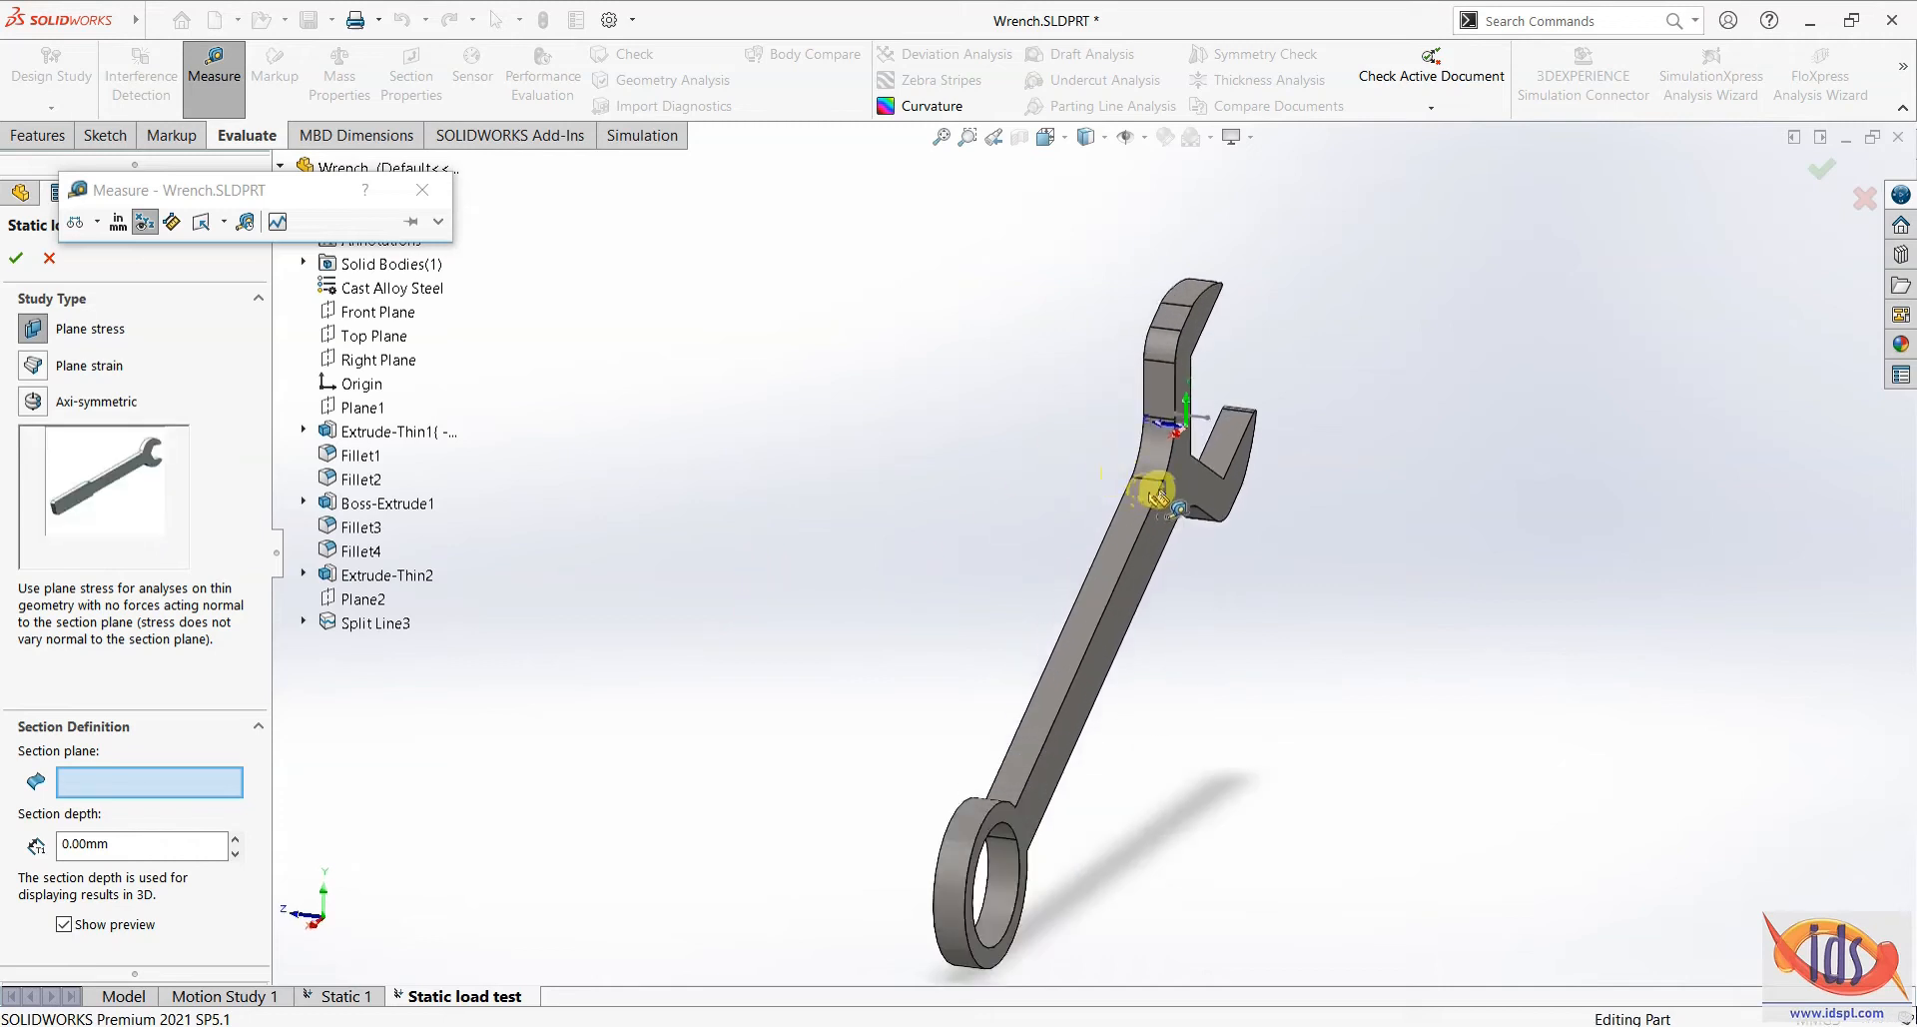
left_click(1126, 504)
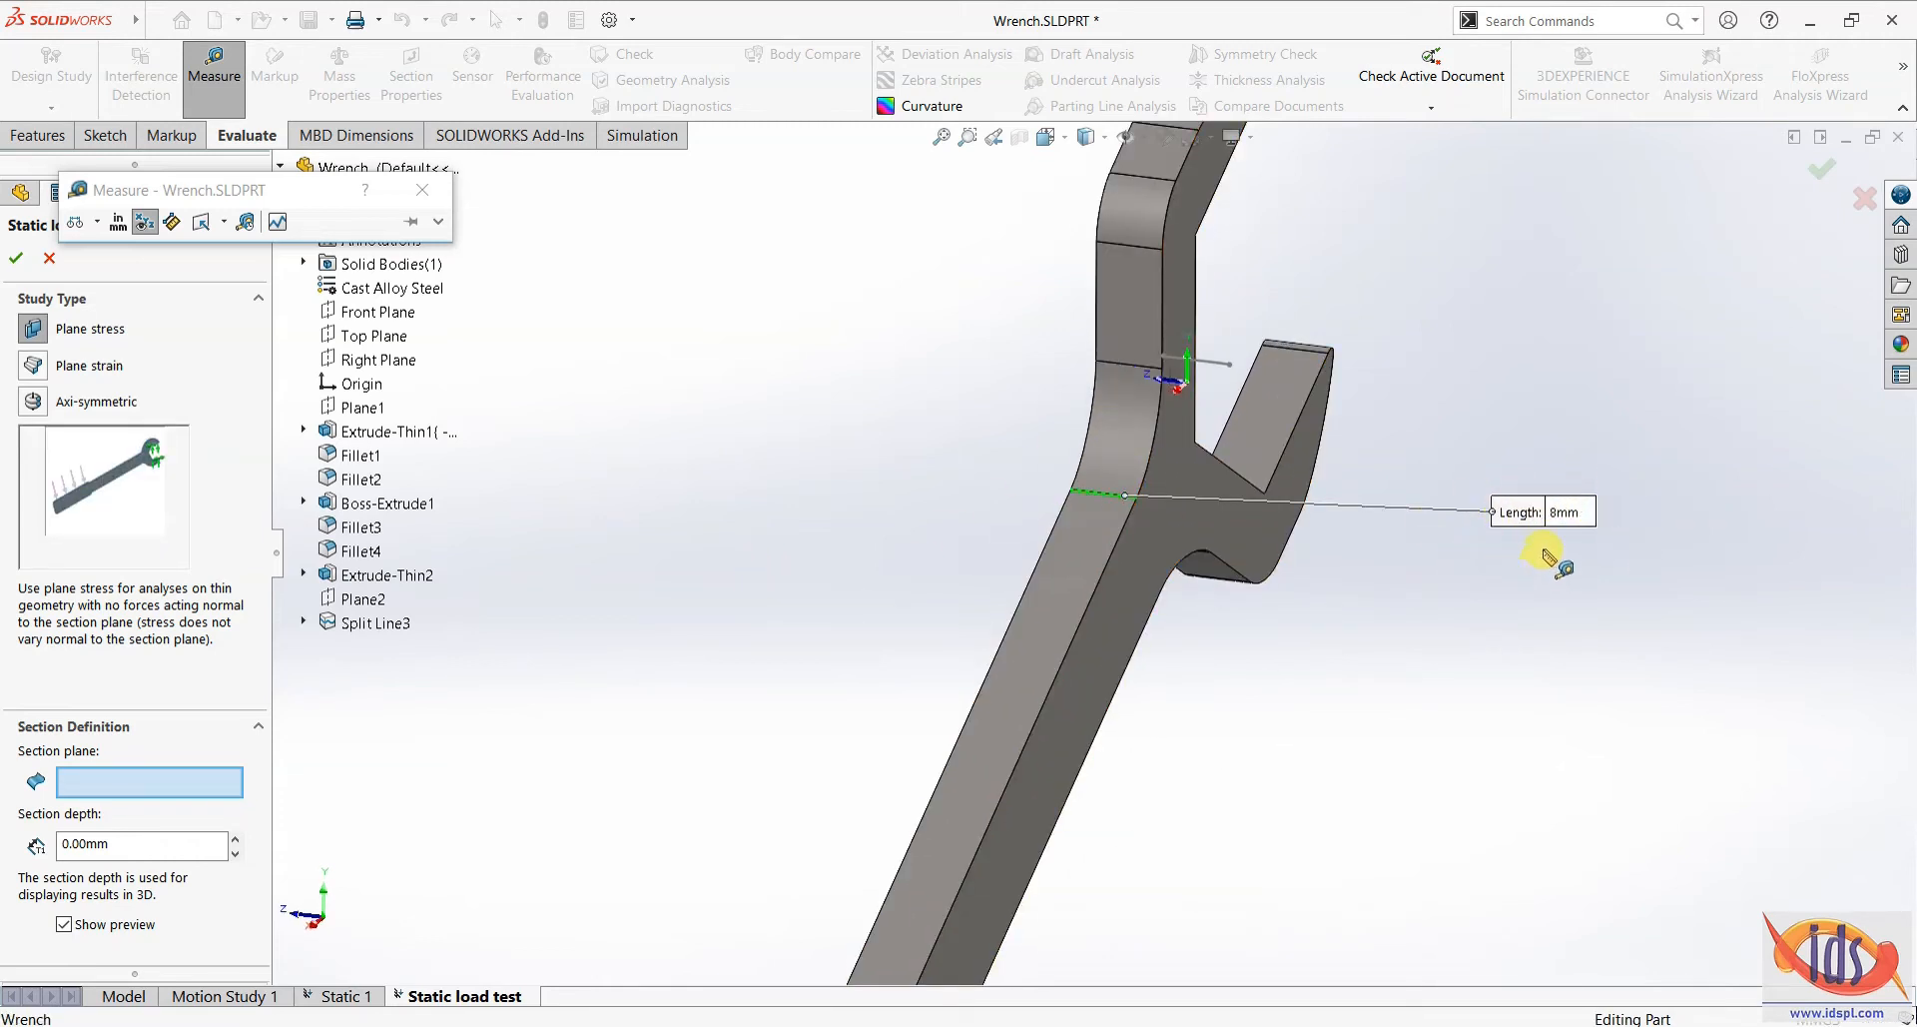
left_click(422, 190)
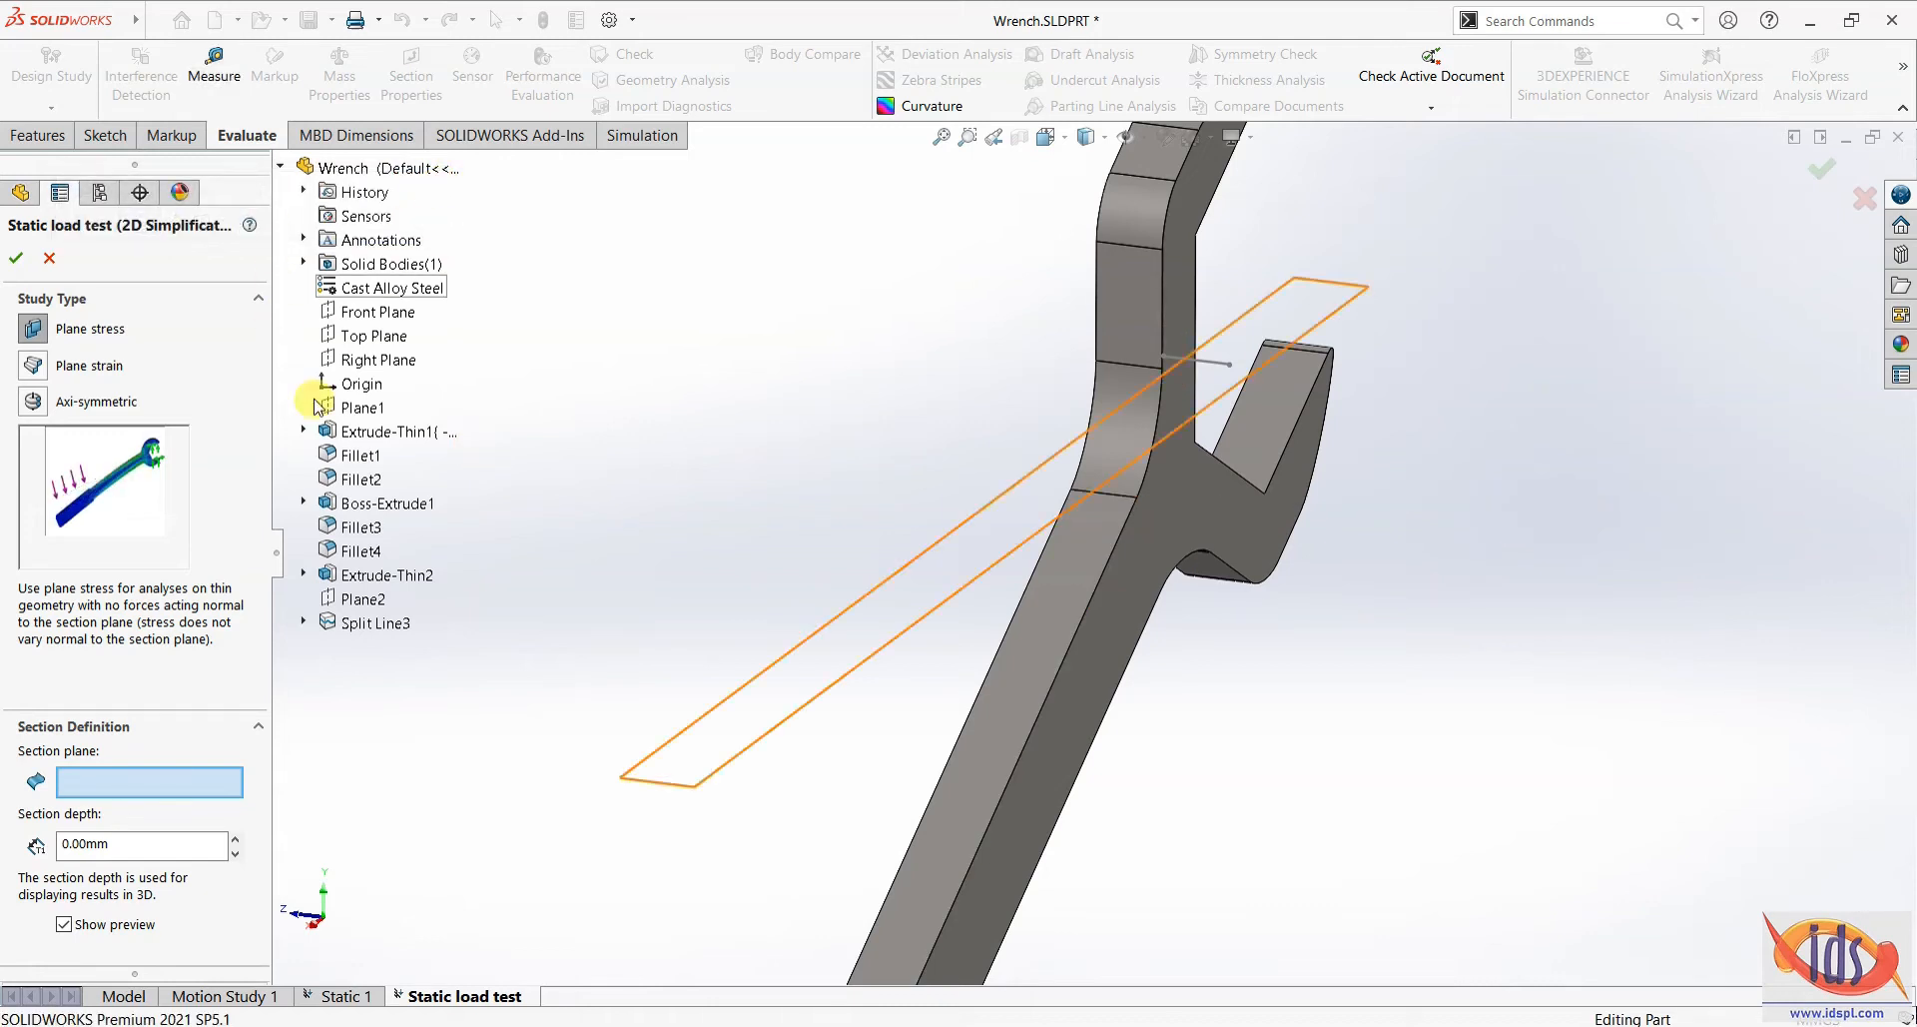
- Define the plane stress section on the Front Plane with a depth of 8 mm, and widen the study tree
double_click(127, 847)
type("8")
key("Return")
left_click(118, 782)
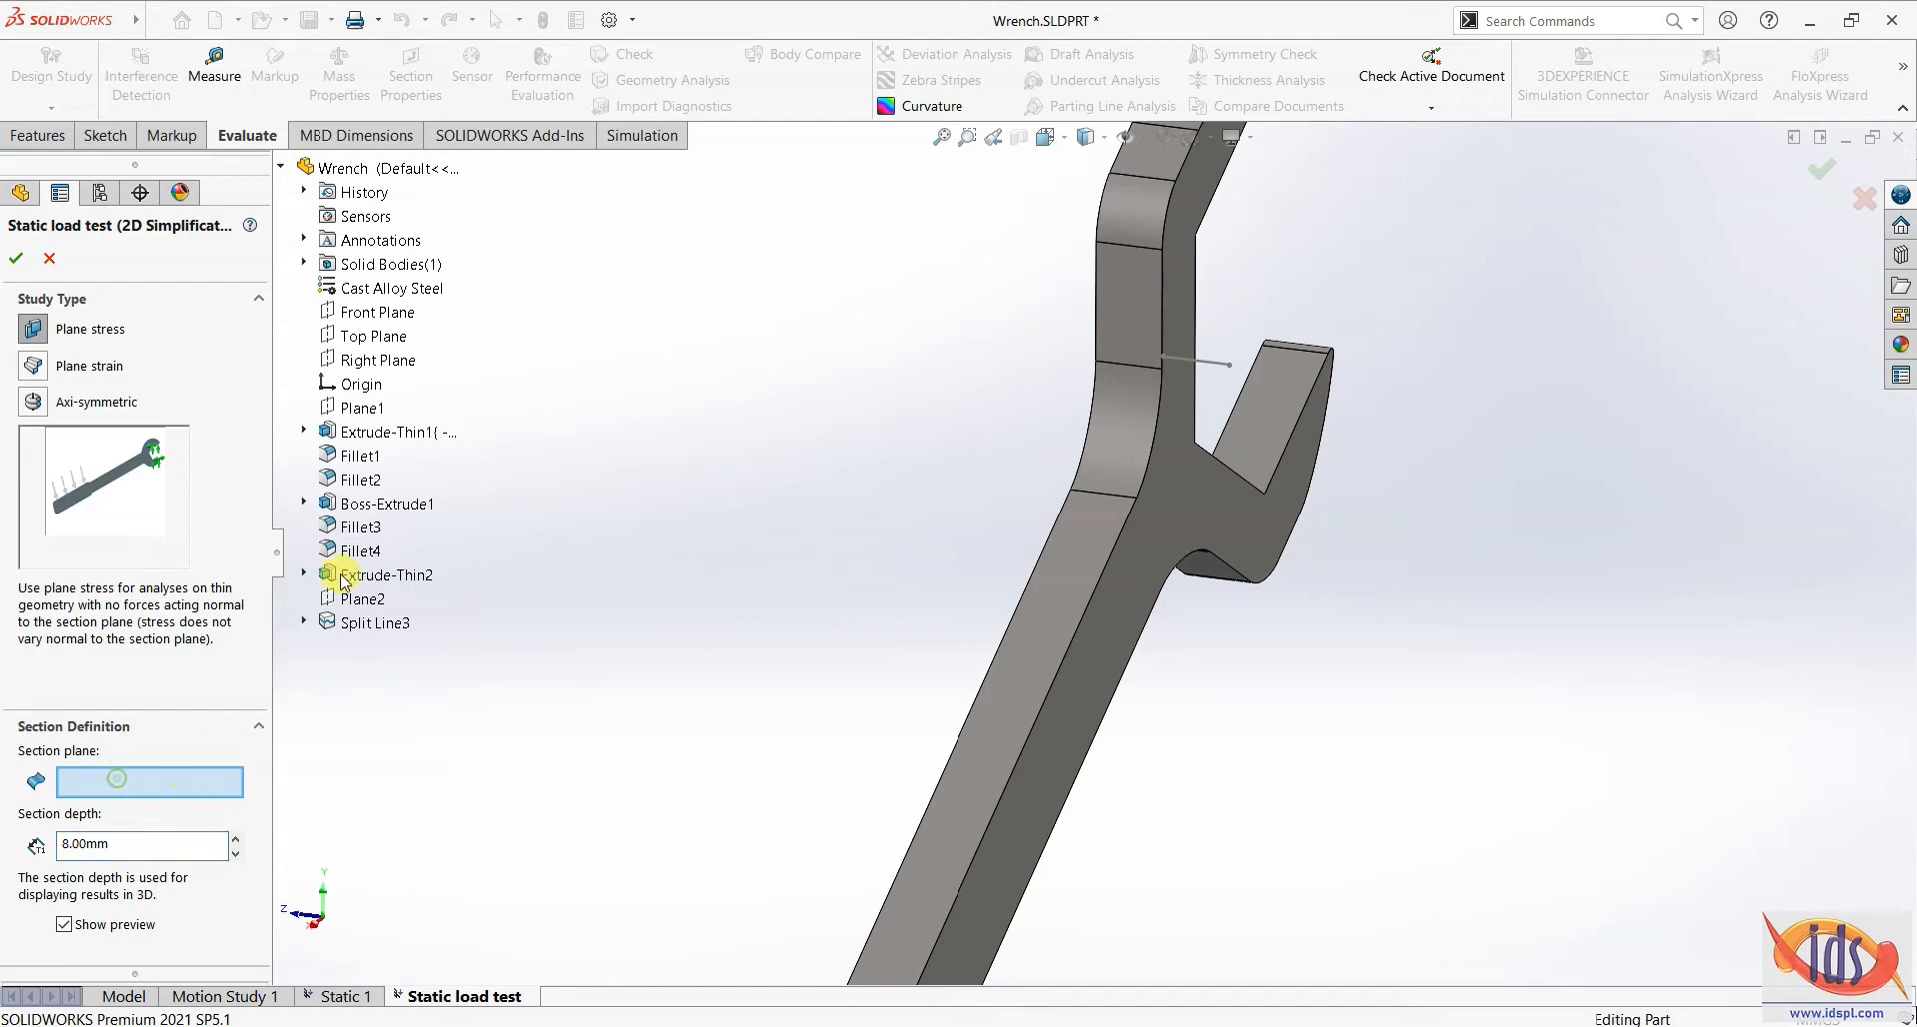
left_click(403, 313)
middle_click_drag(973, 597, 934, 767)
left_click(17, 258)
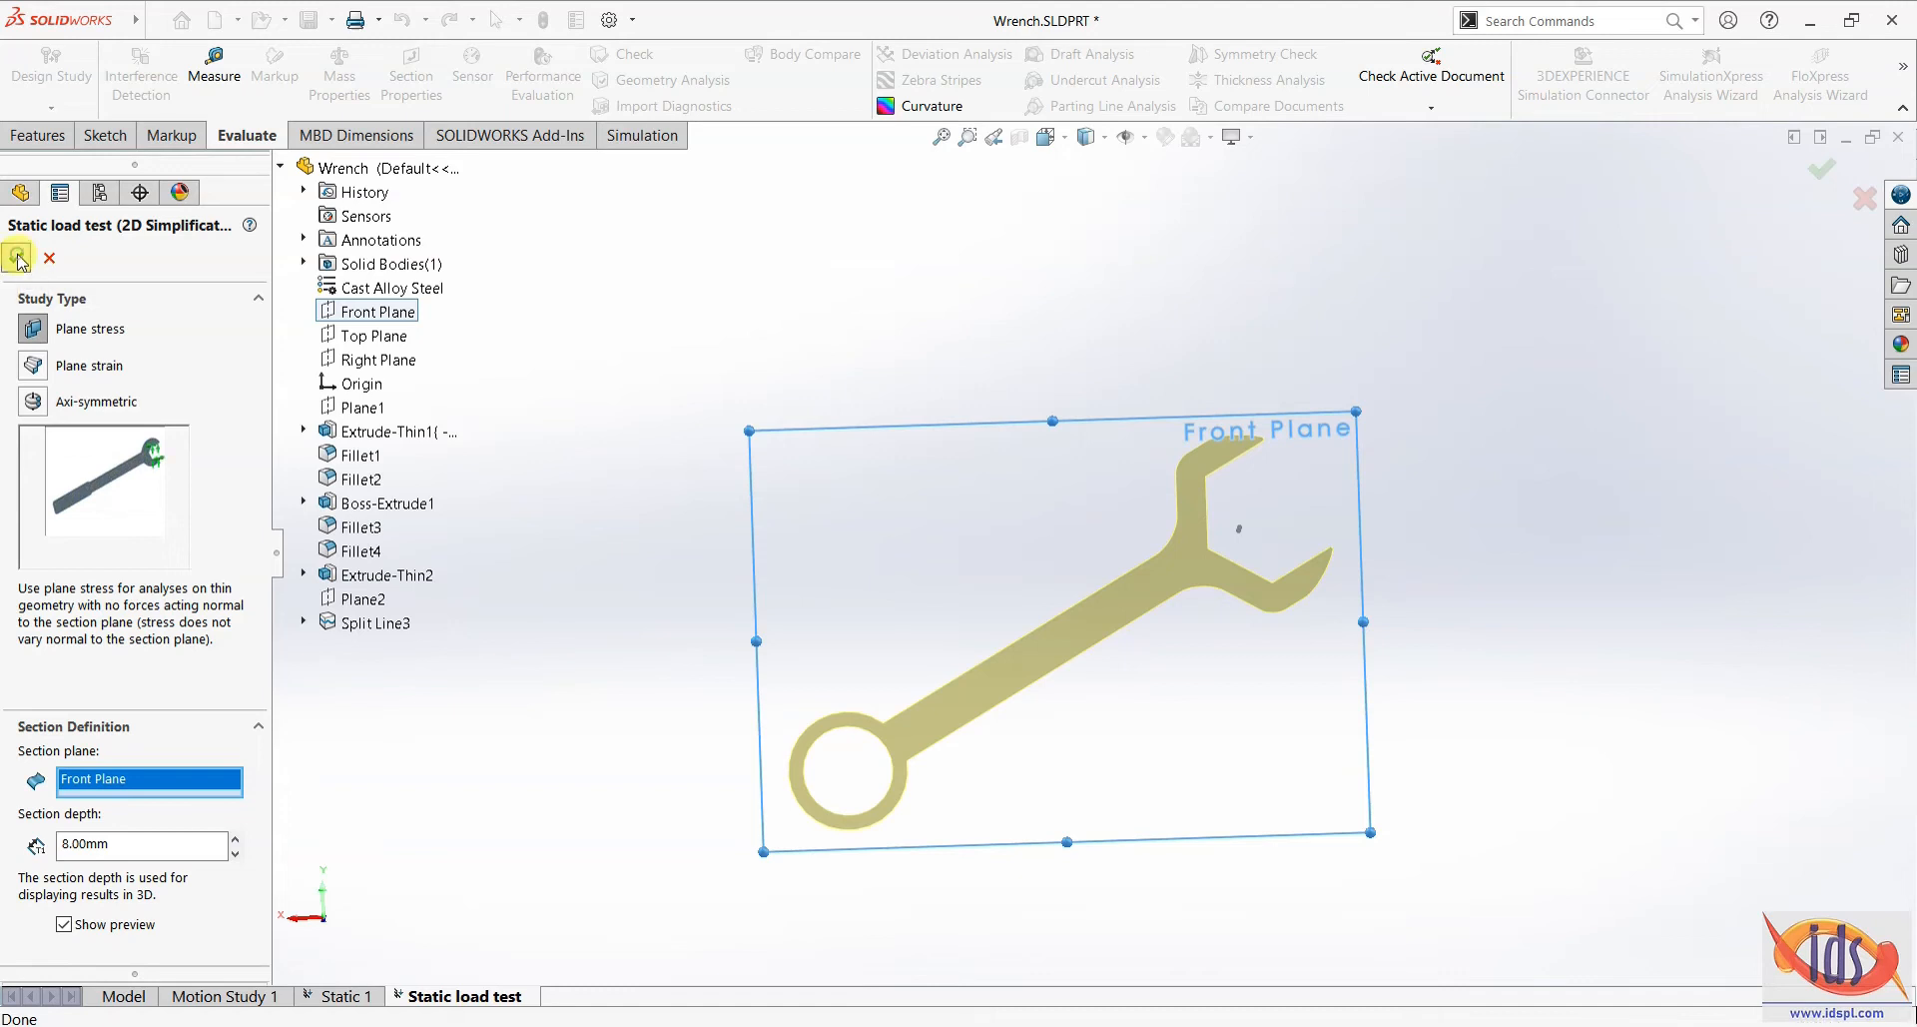
middle_click_drag(535, 633, 544, 752)
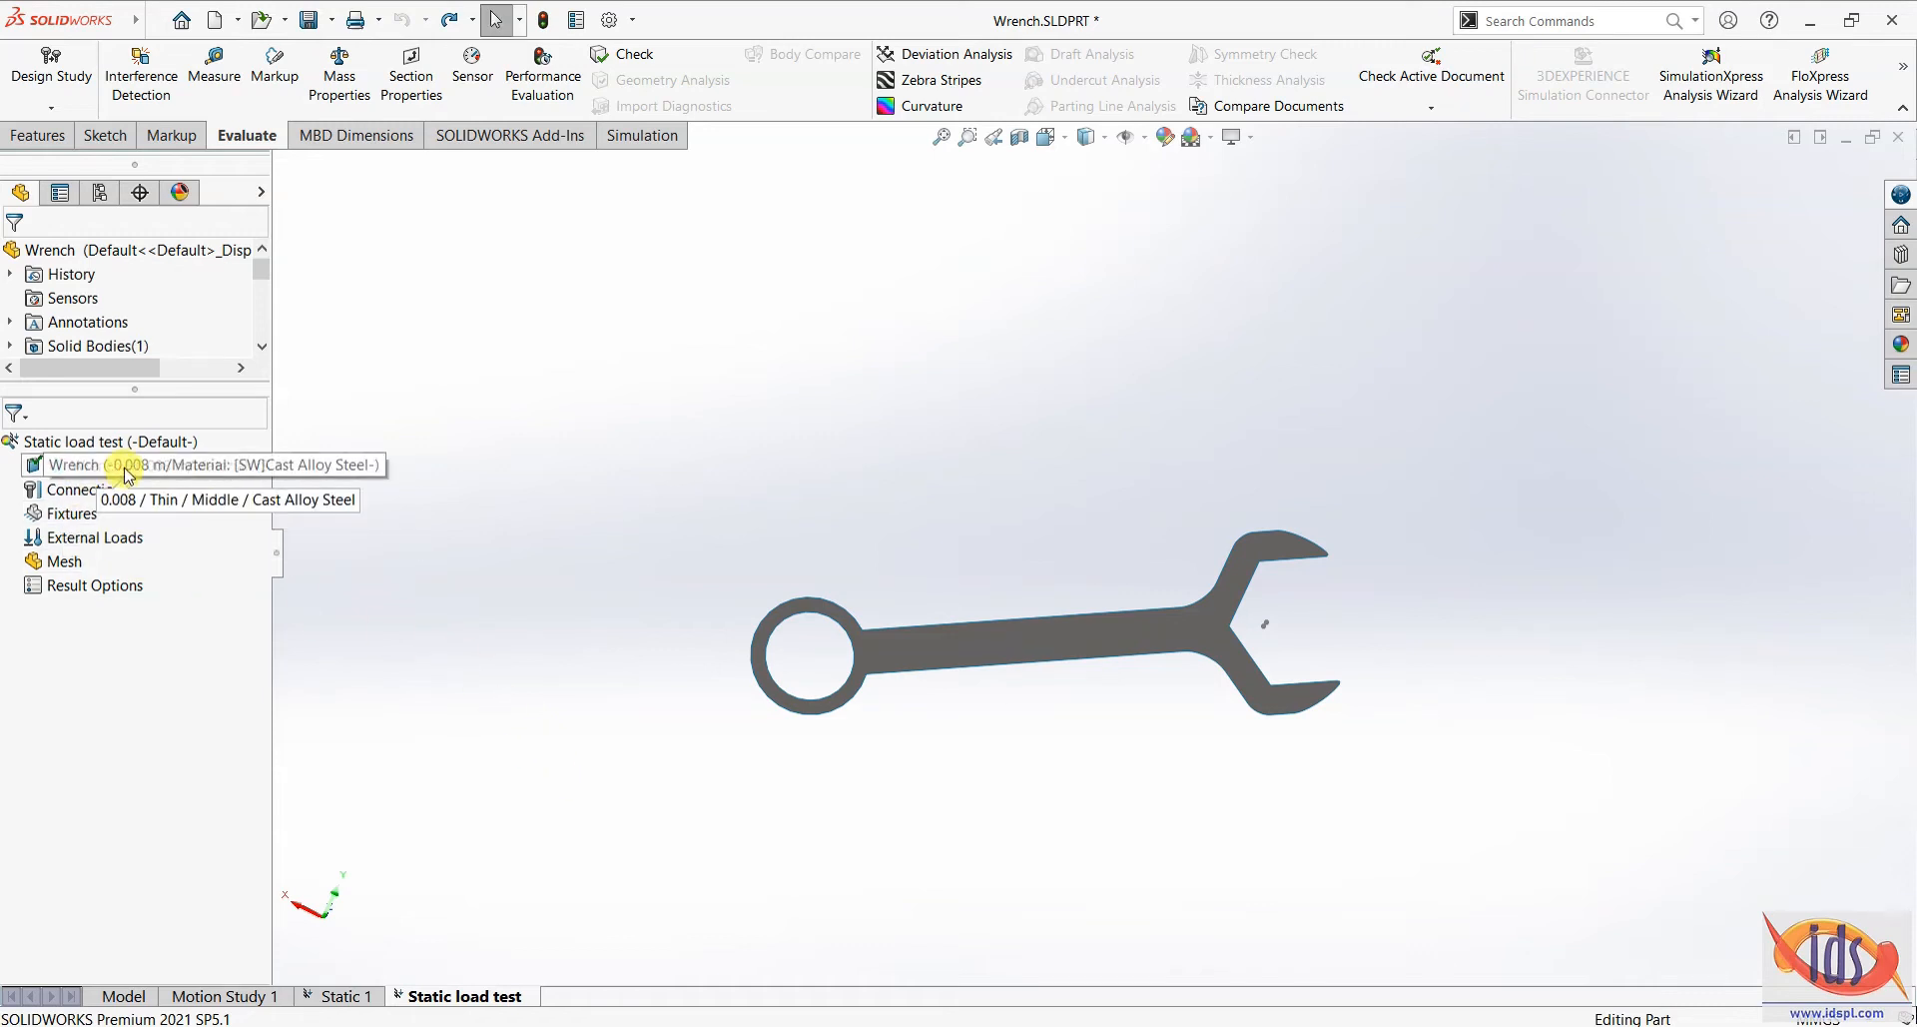
left_click_drag(271, 415, 445, 430)
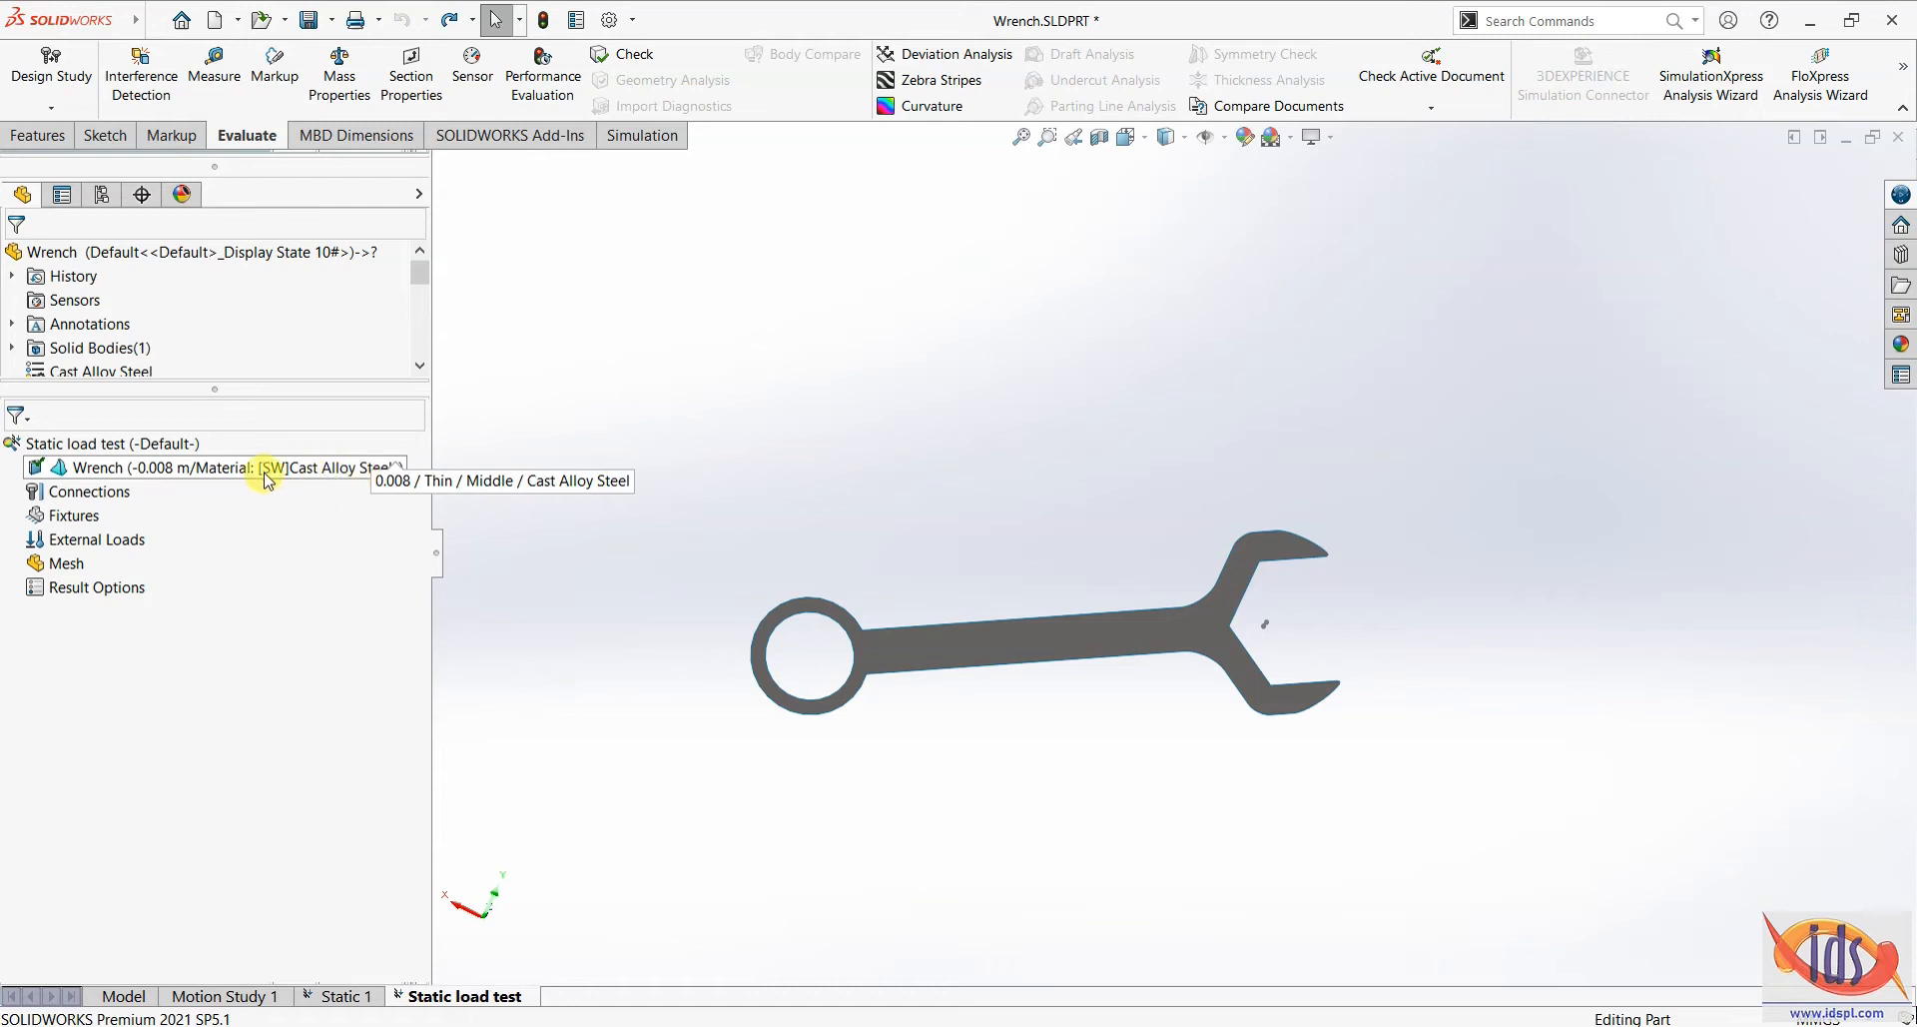
- Apply a Fixed Geometry fixture to the two facing inner edges of the wrench's open jaw
right_click(80, 523)
left_click(128, 570)
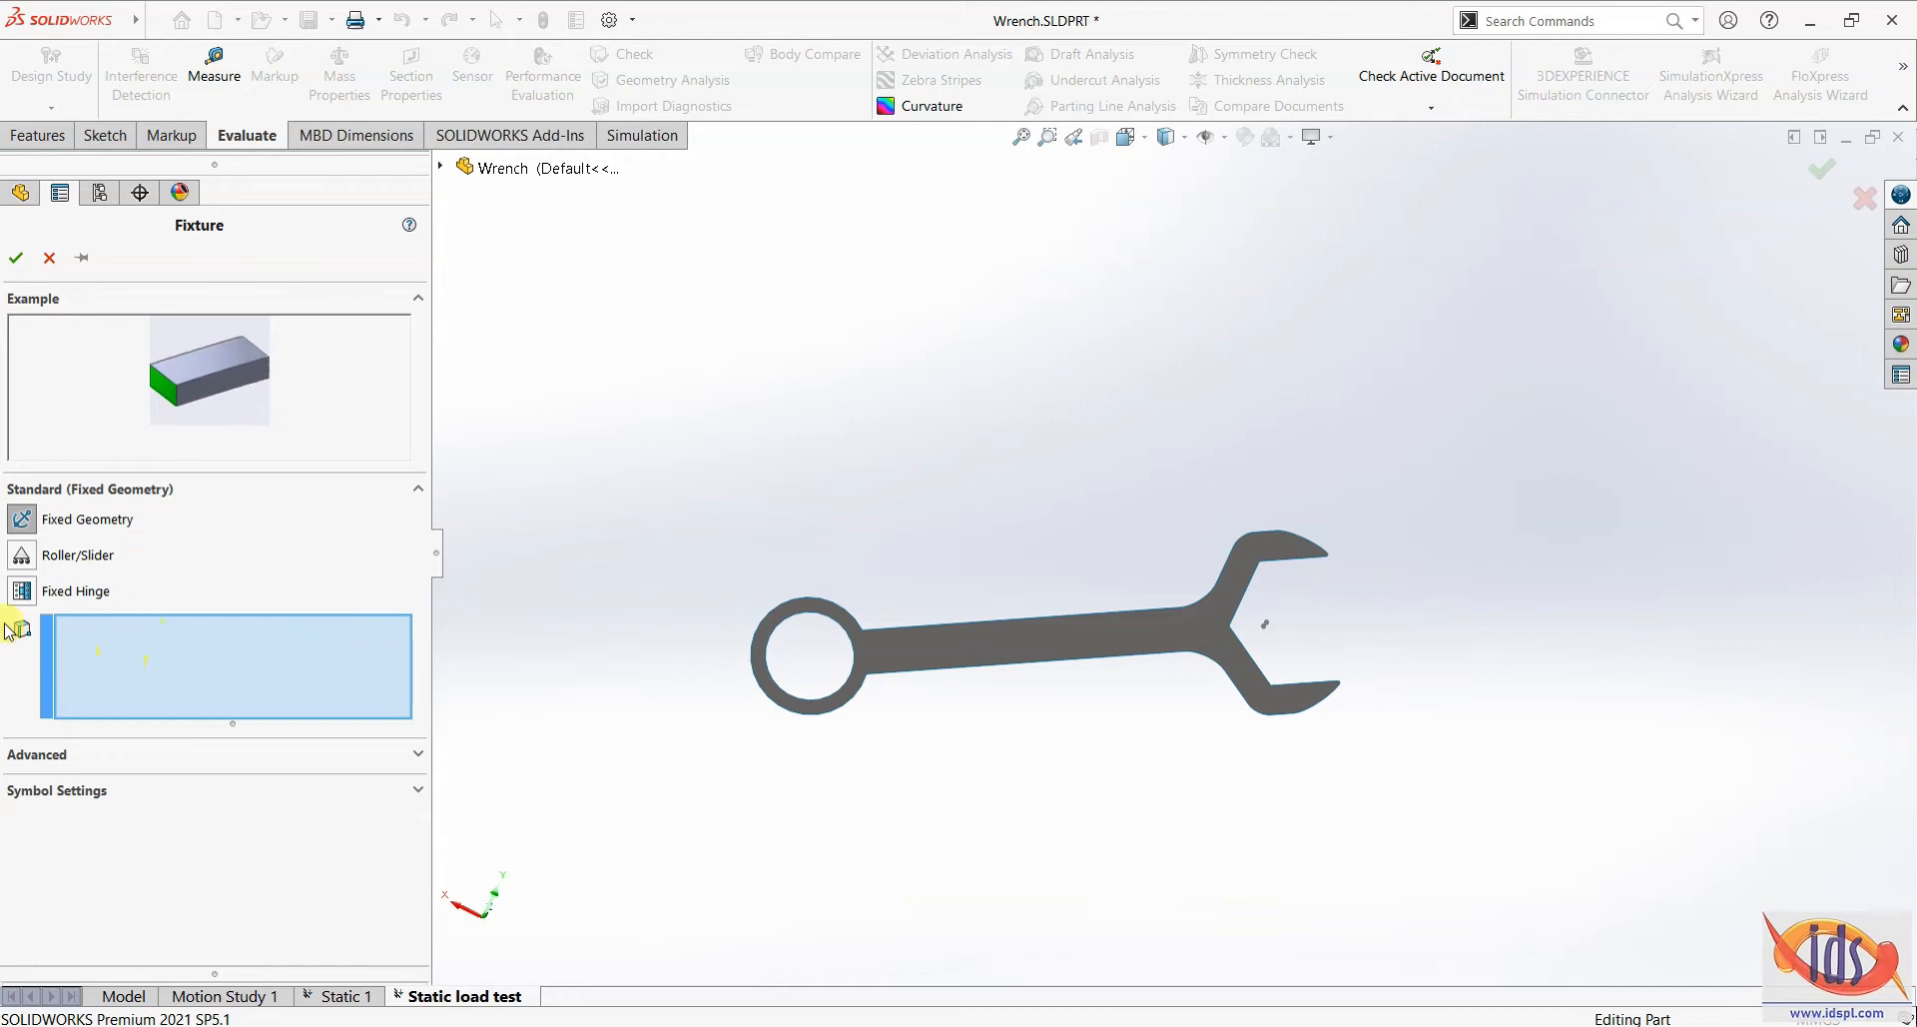
middle_click_drag(865, 521, 895, 436)
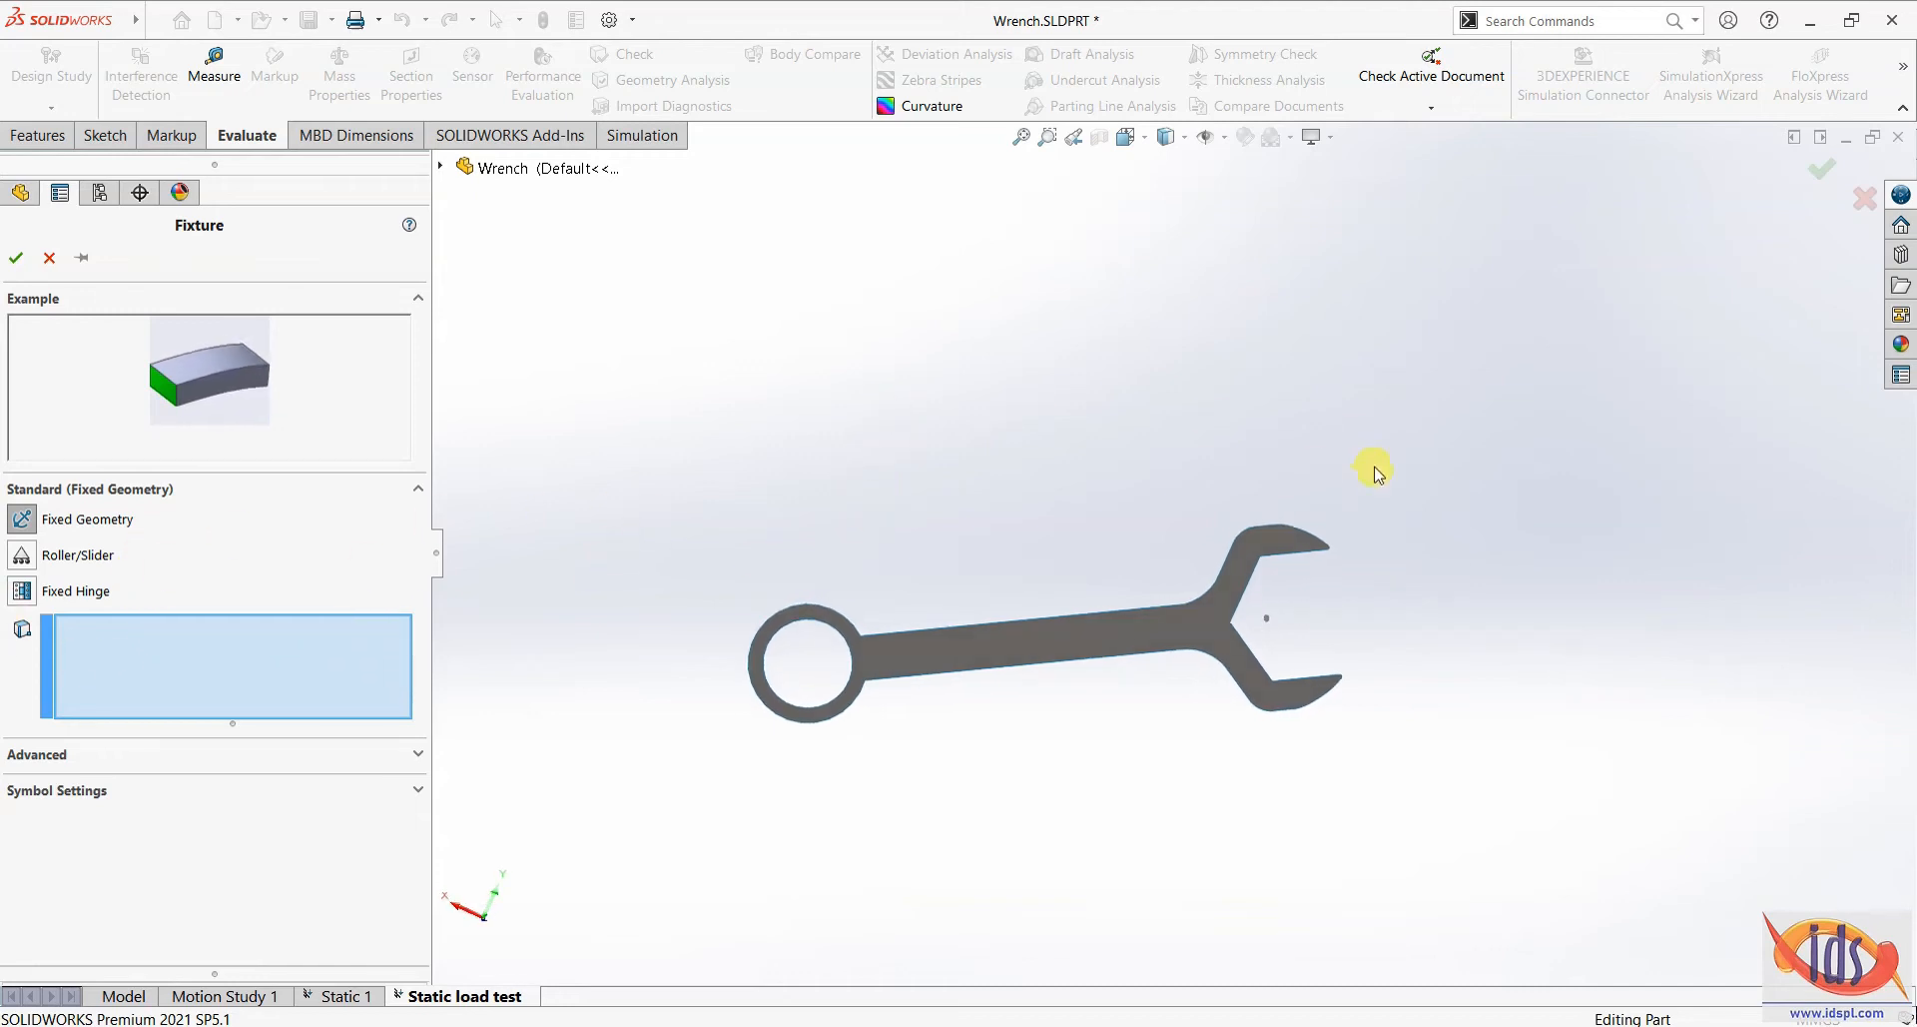
scroll(1279, 616, "down", 5)
left_click(1223, 545)
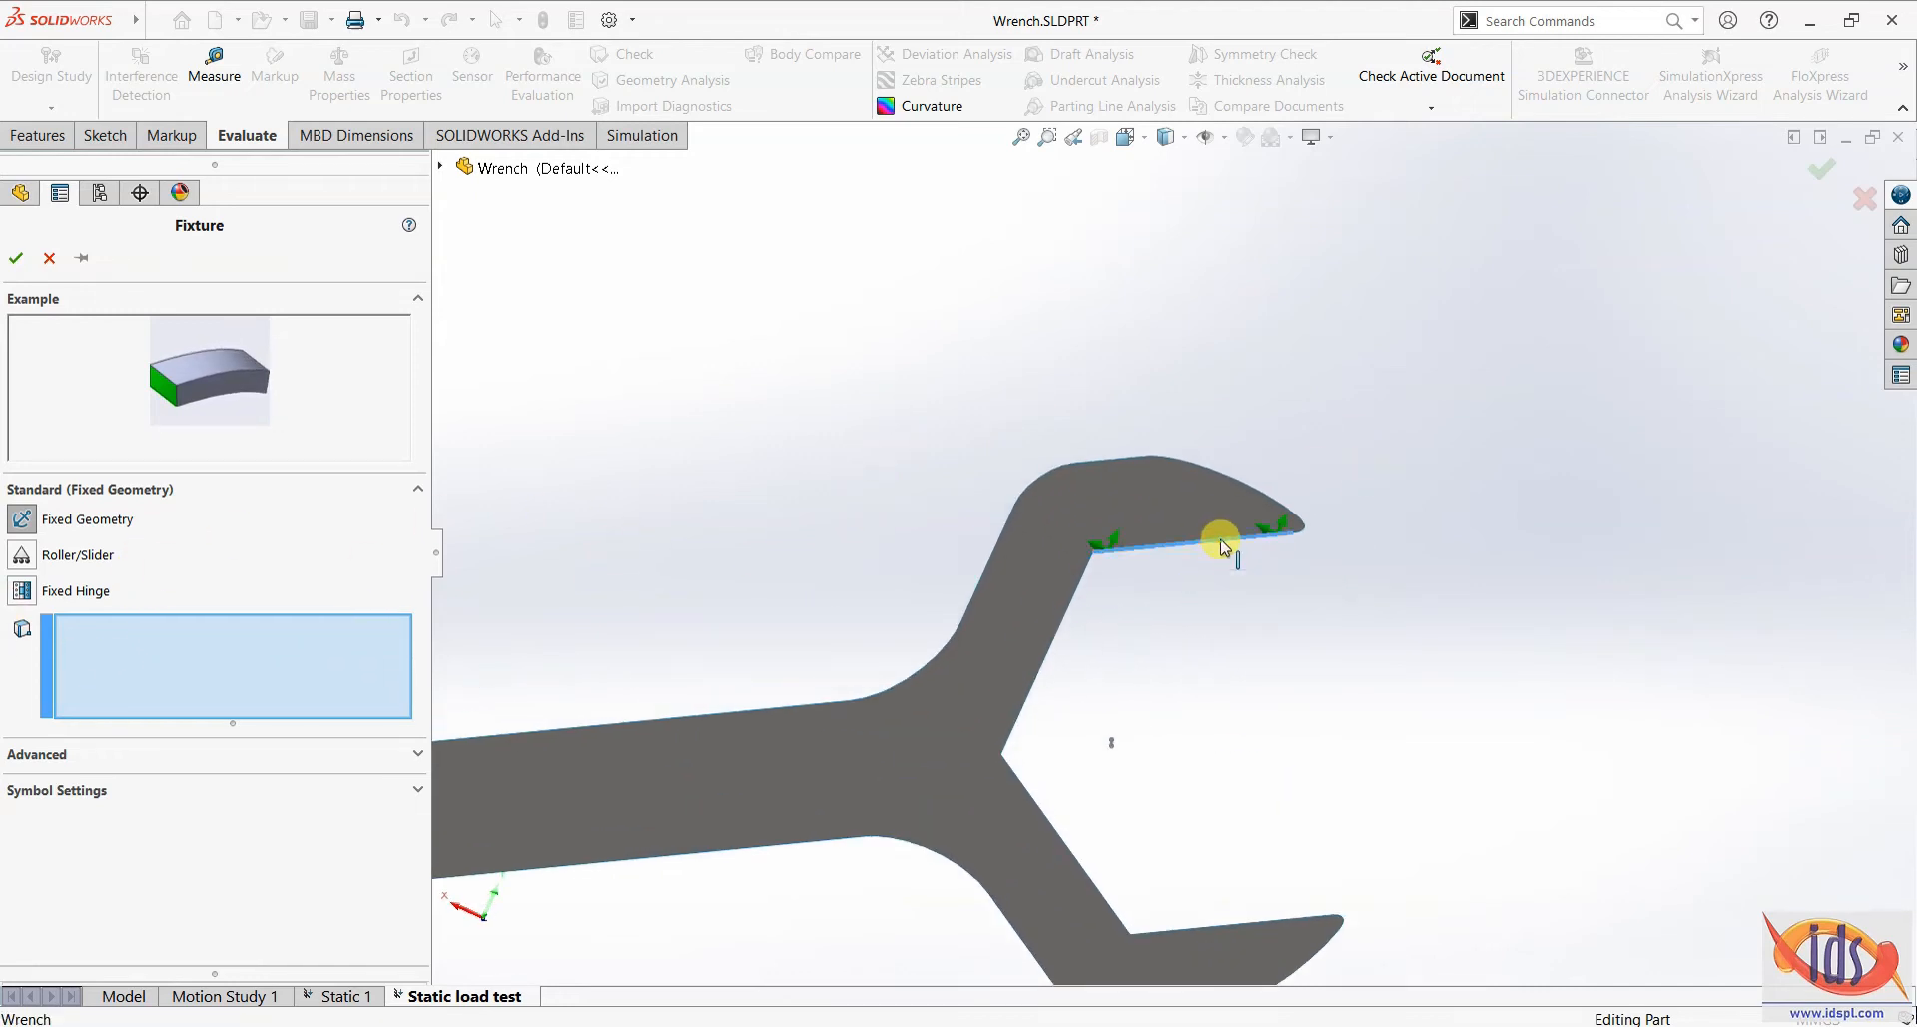
scroll(1212, 693, "up", 2)
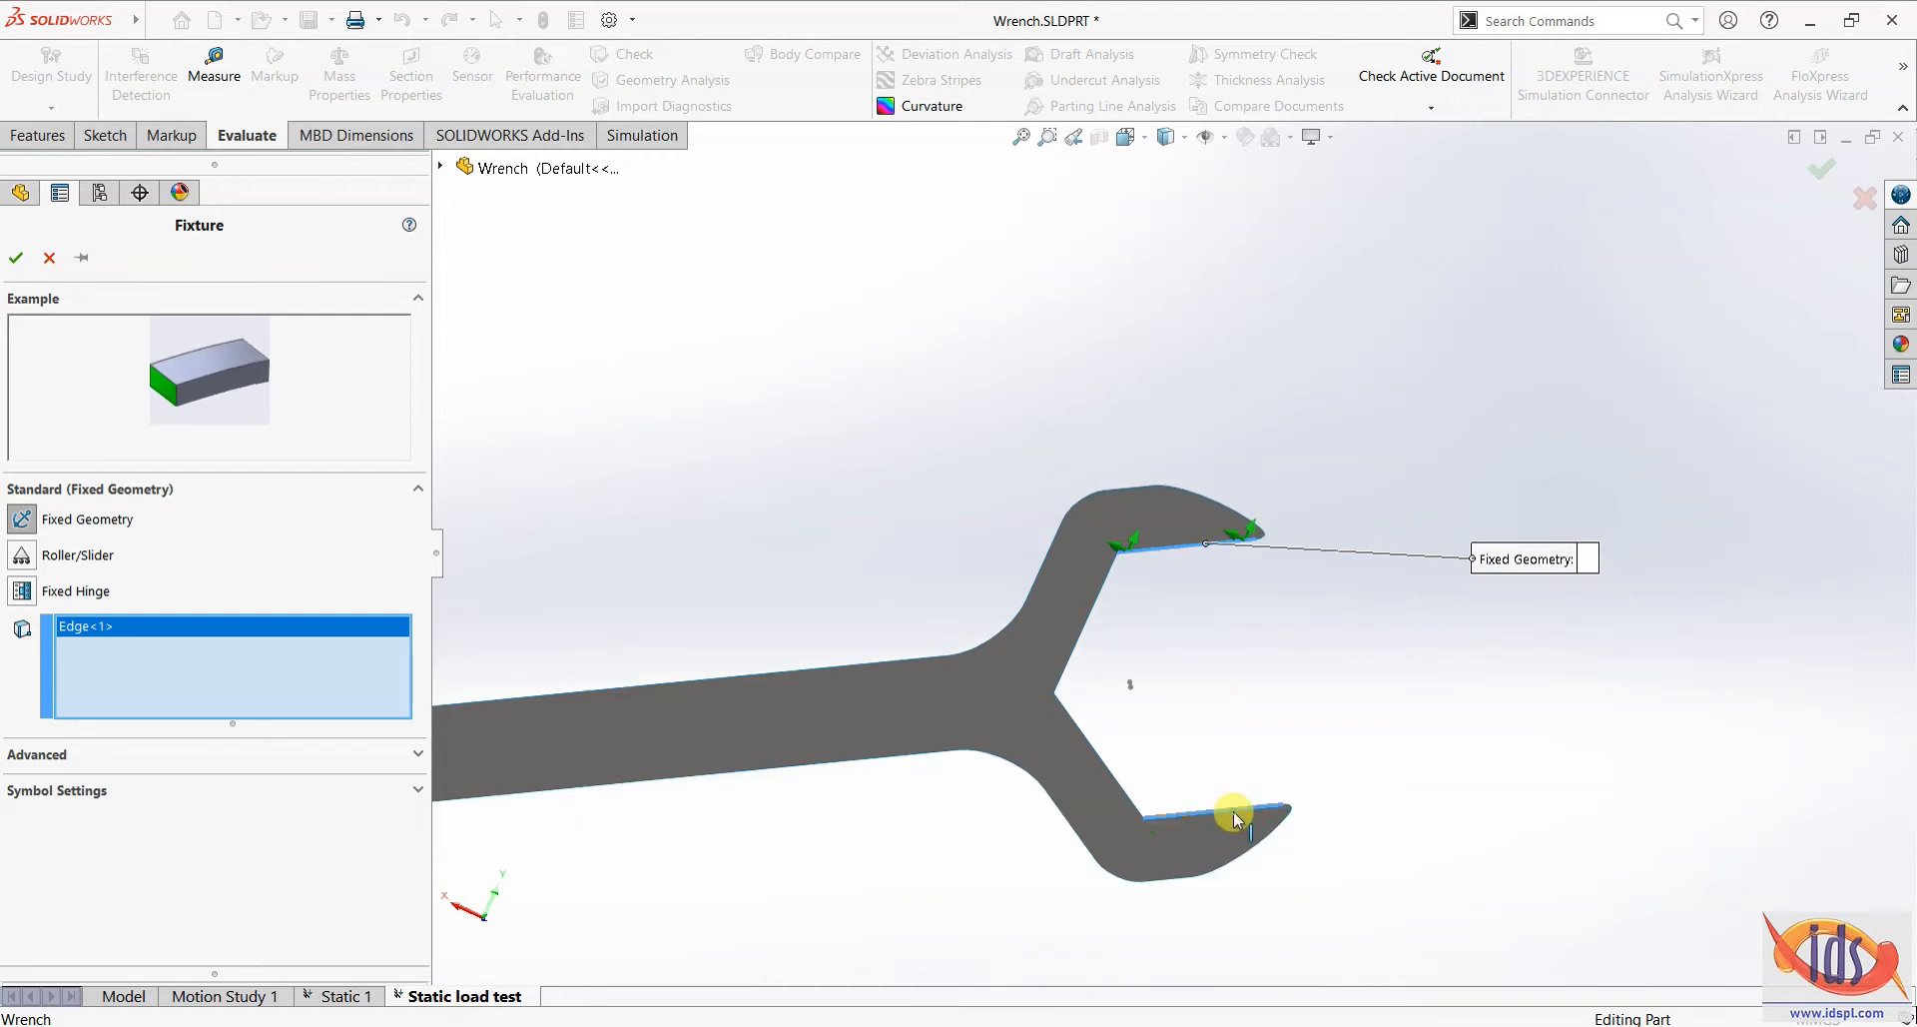
left_click(1236, 817)
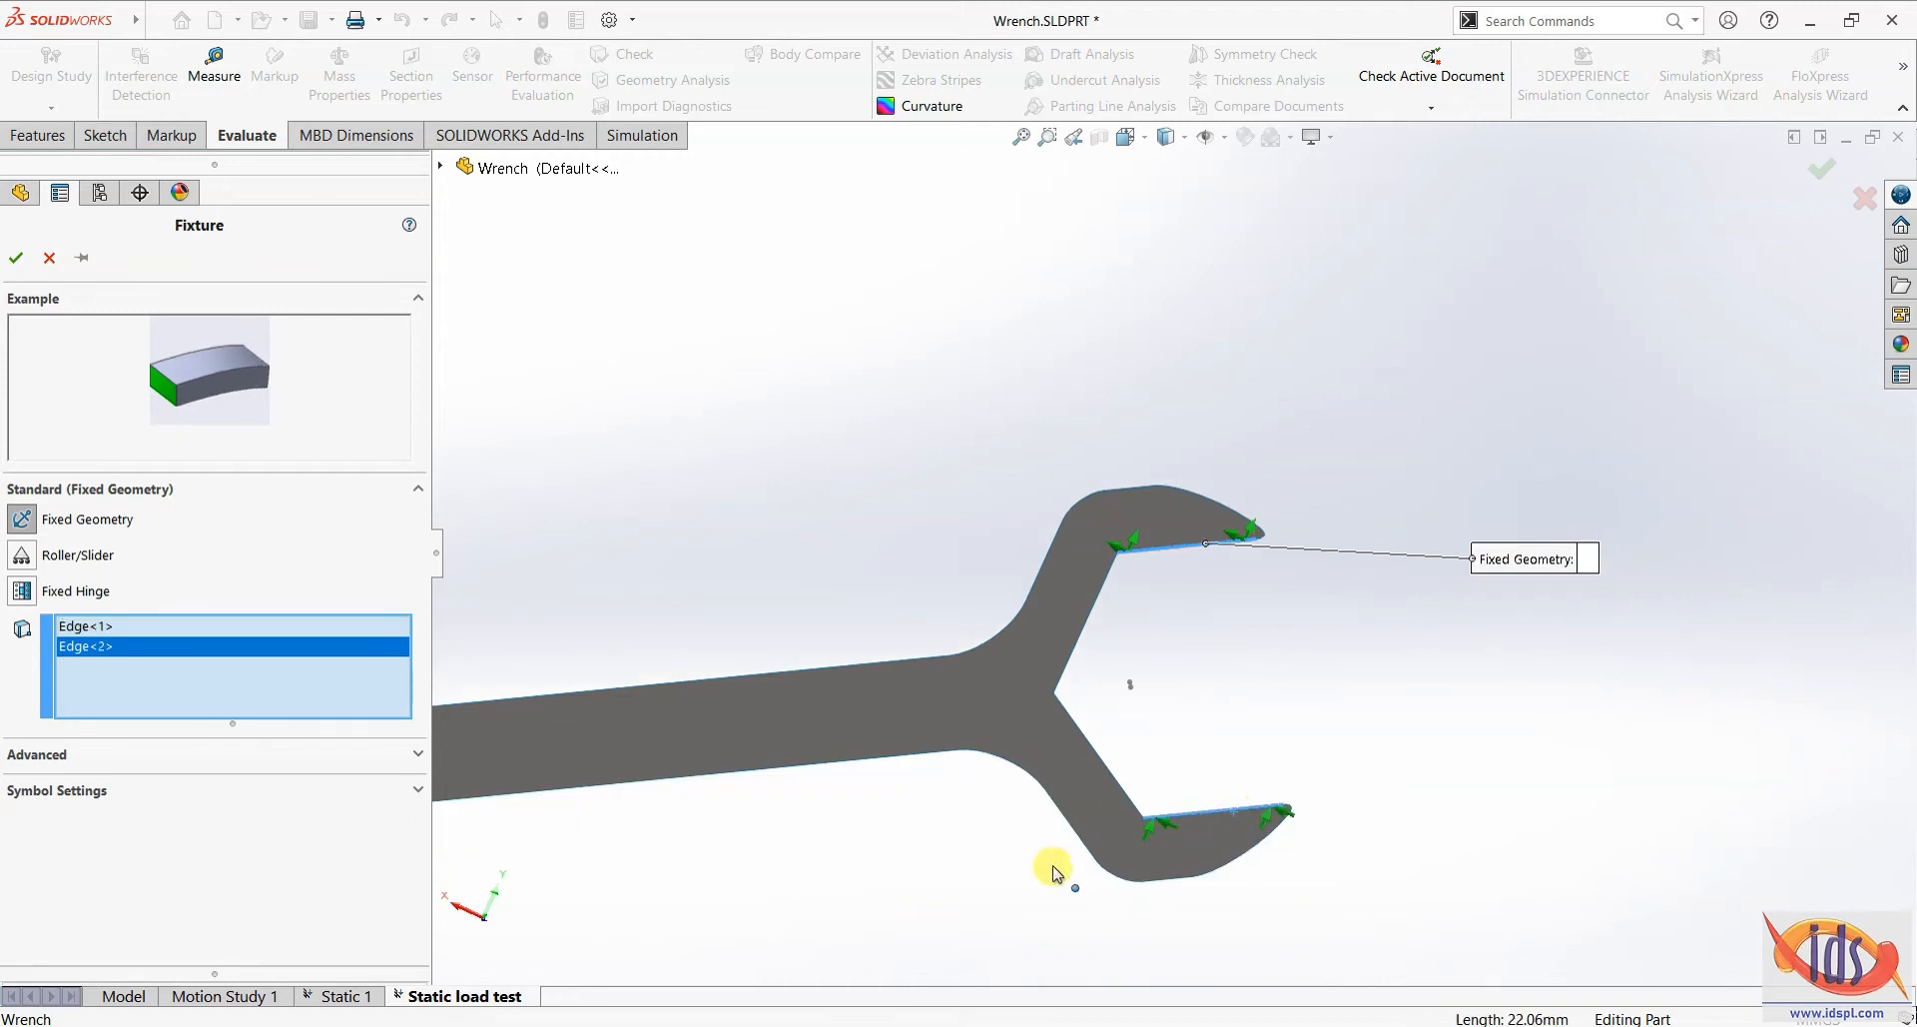
left_click(15, 262)
- Apply a normal force of 40 kgf in Metric (G) units to the lower inner edge of the wrench's ring
scroll(791, 672, "up", 3)
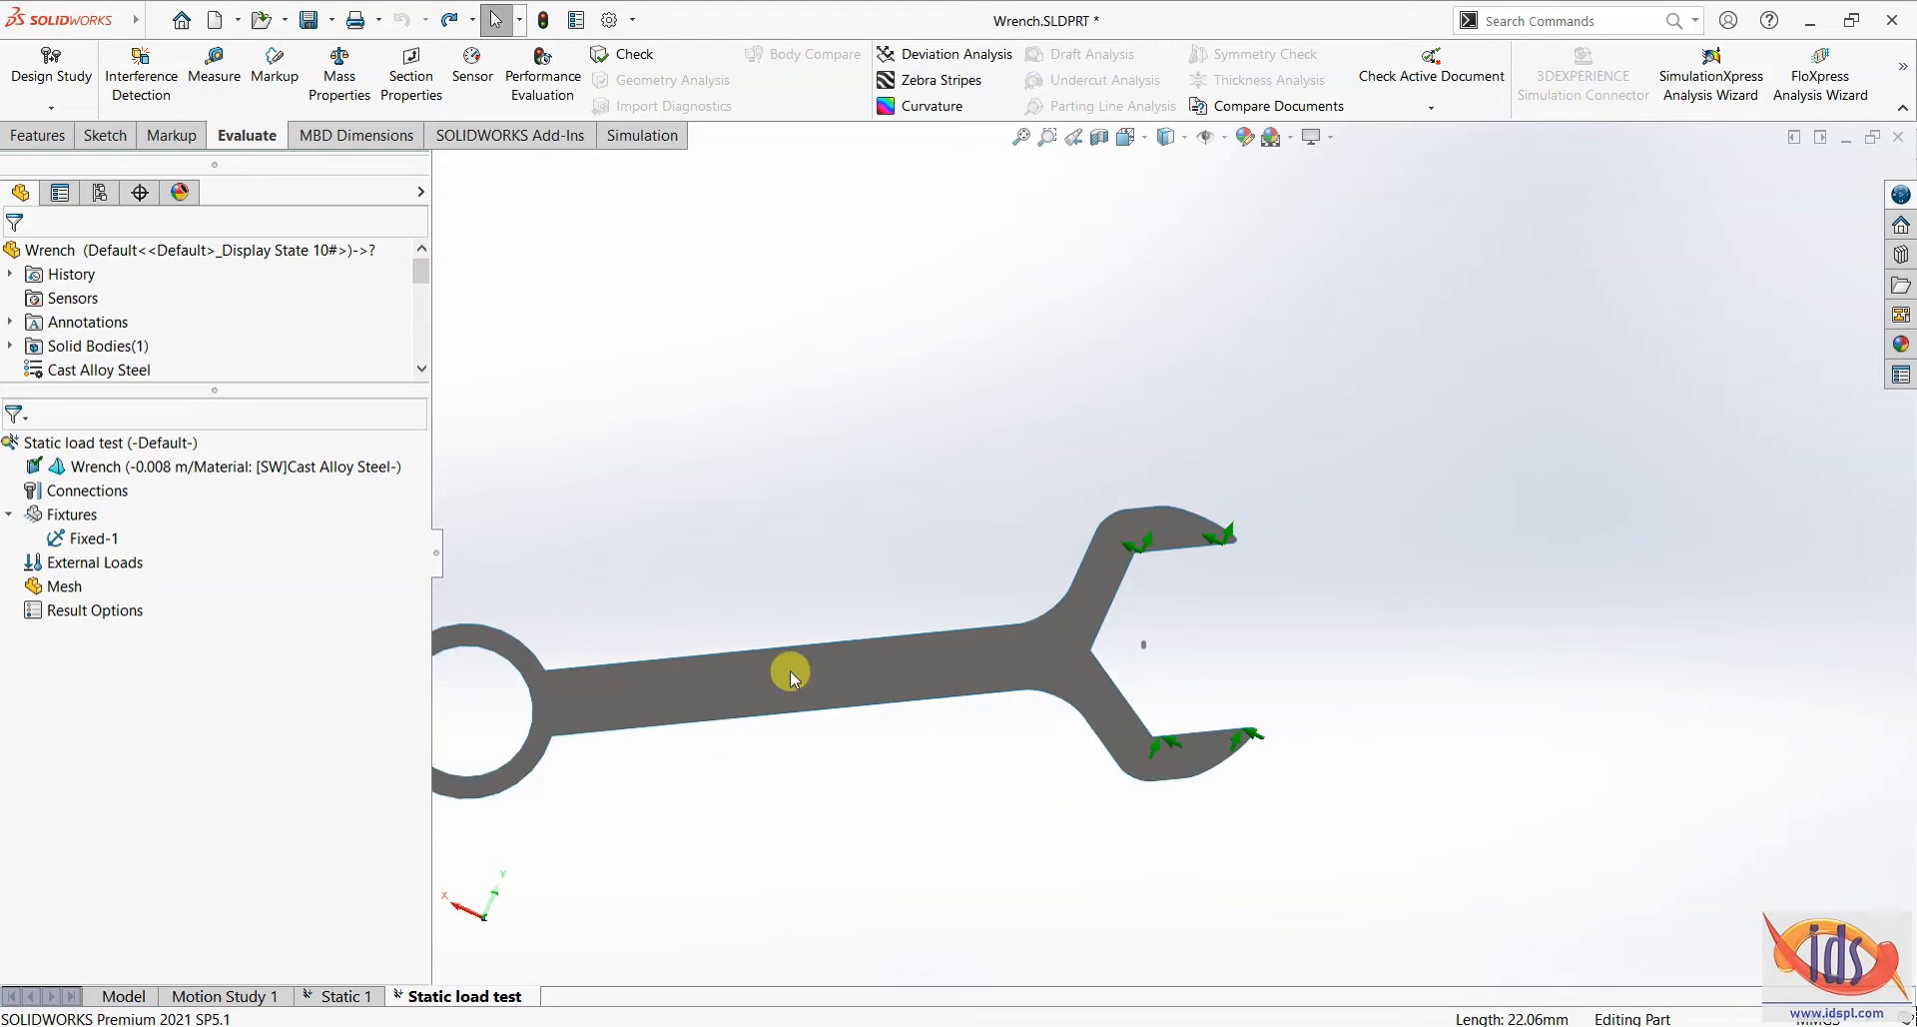
right_click(125, 562)
left_click(168, 619)
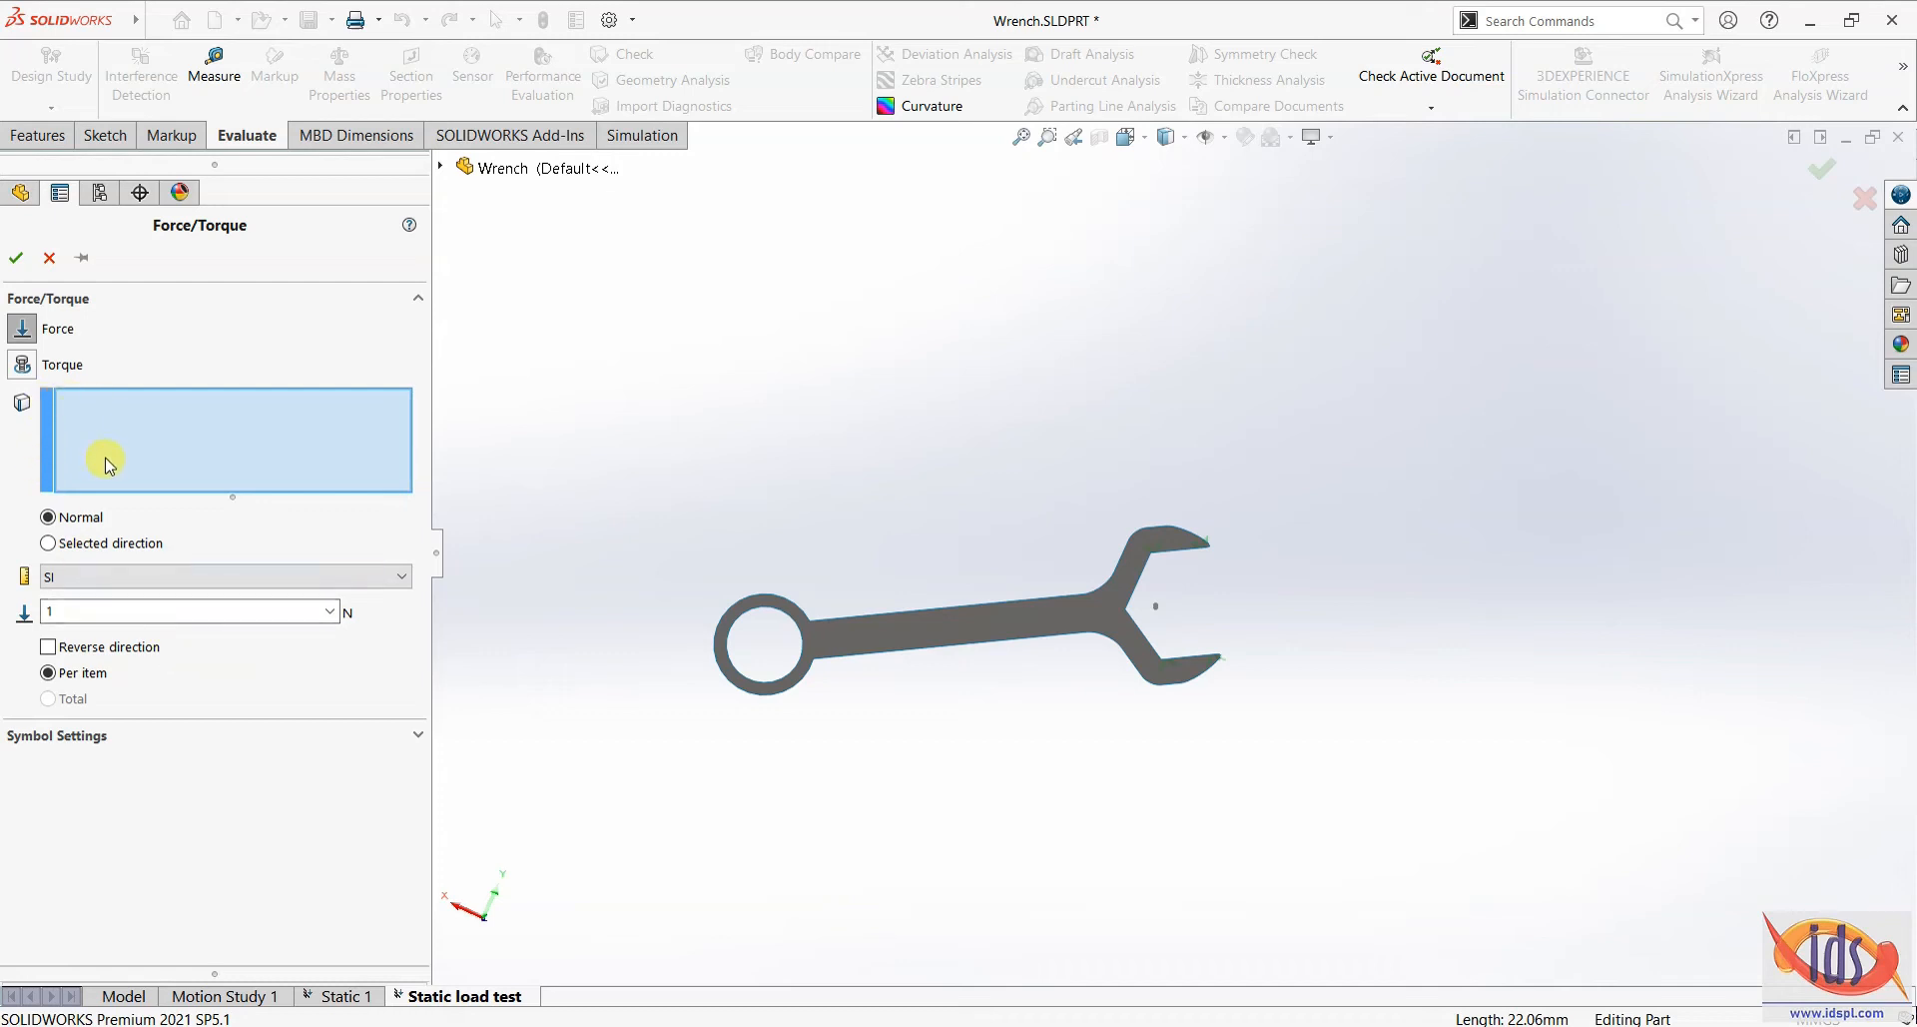
scroll(839, 693, "down", 4)
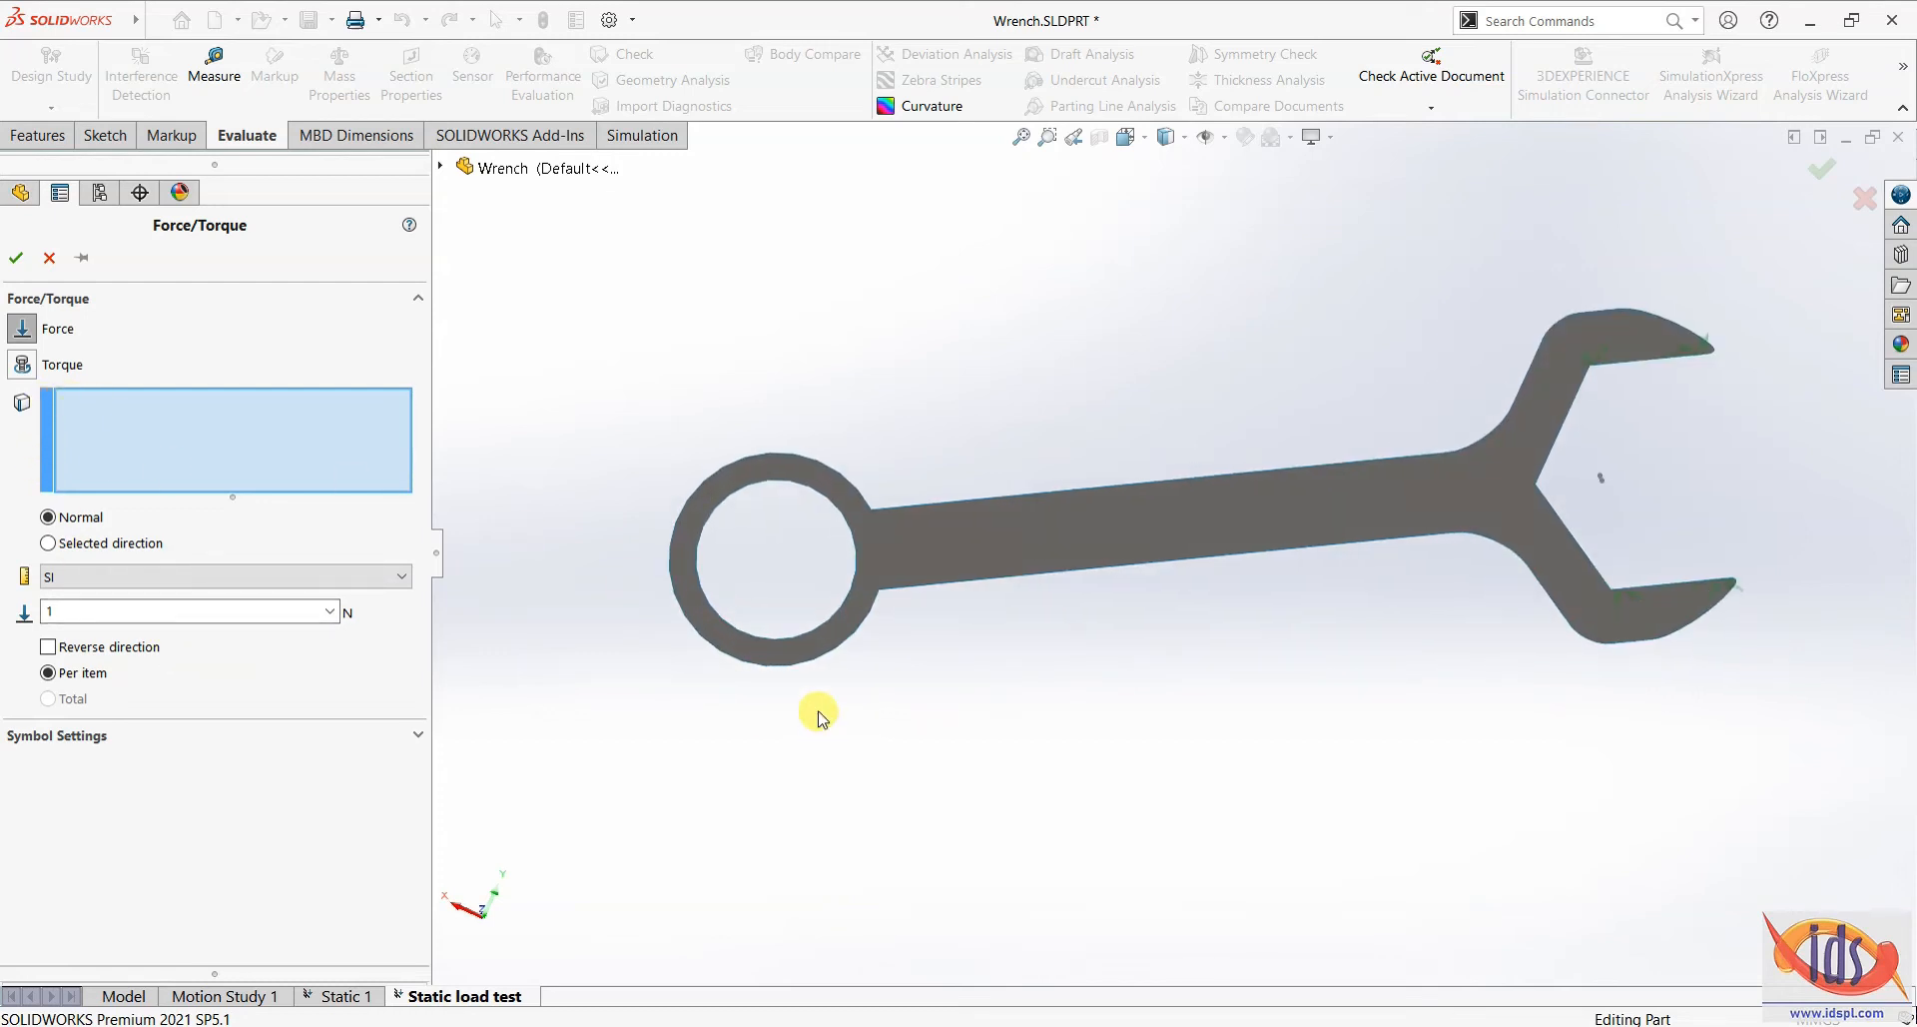
left_click(814, 637)
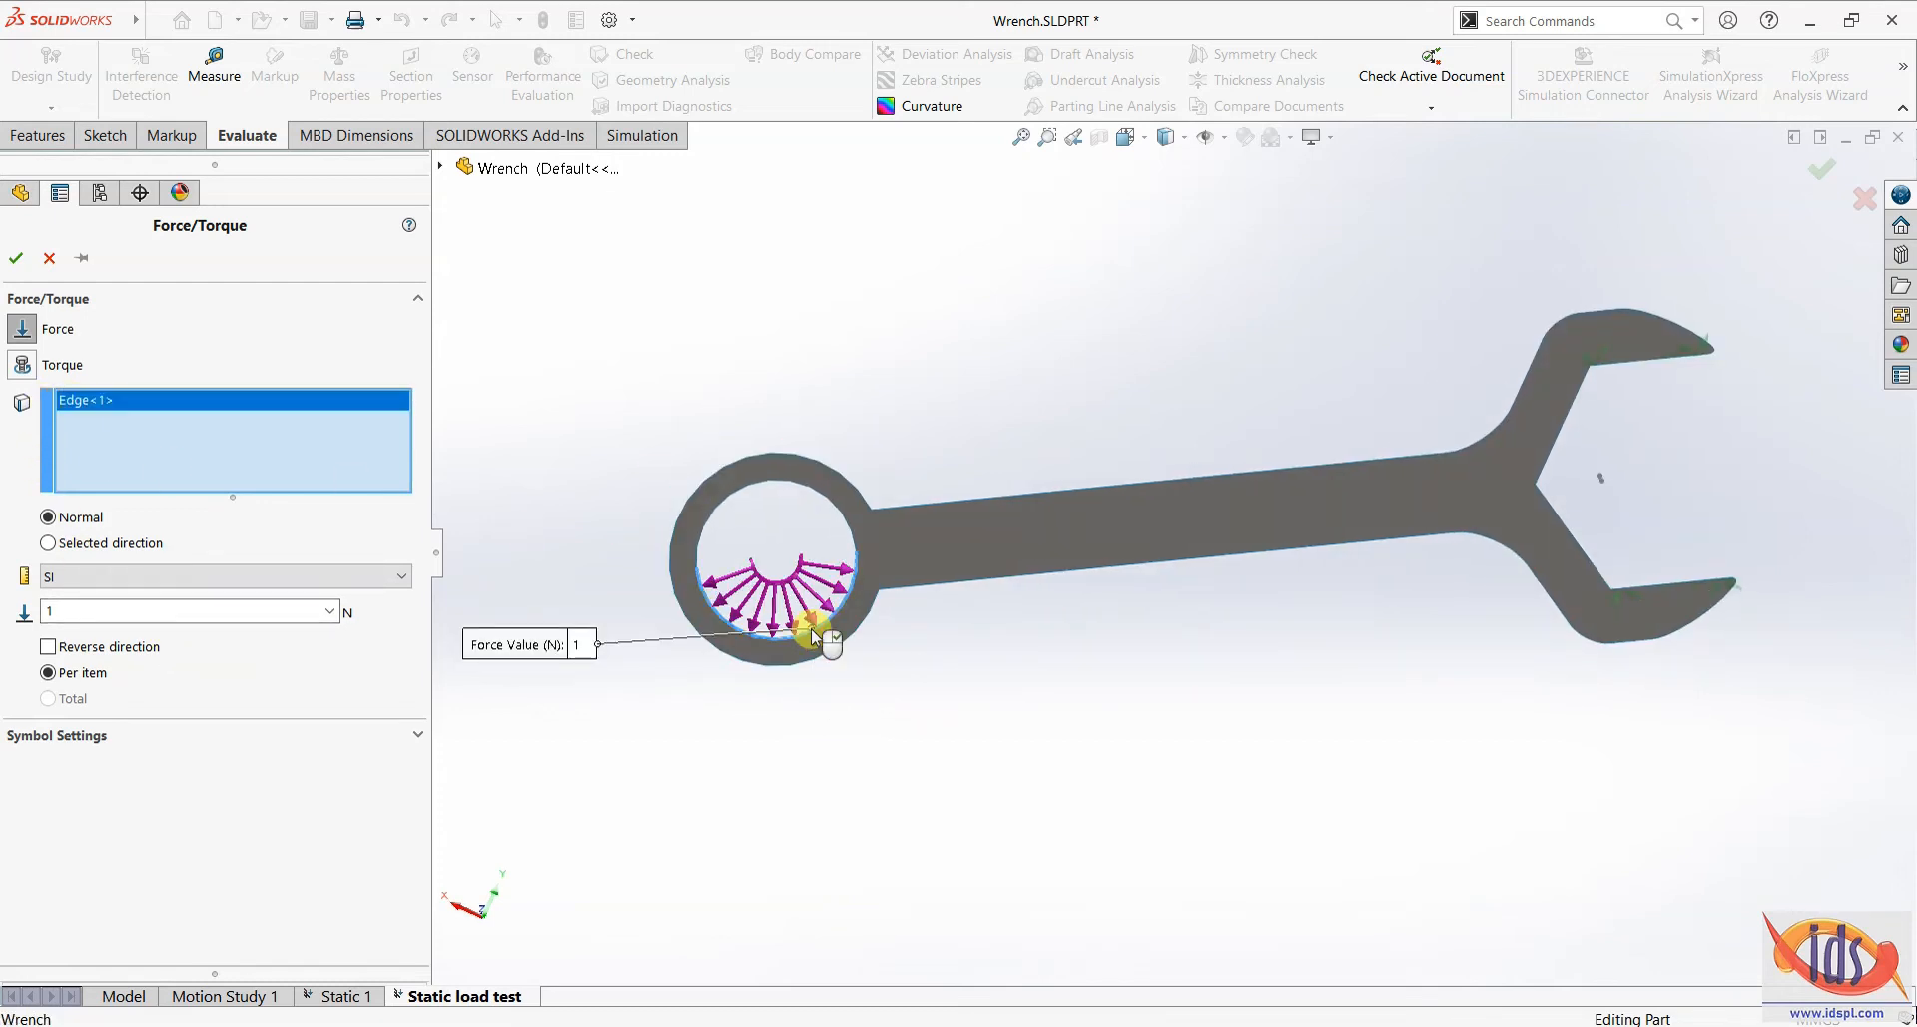
left_click(100, 575)
left_click(101, 633)
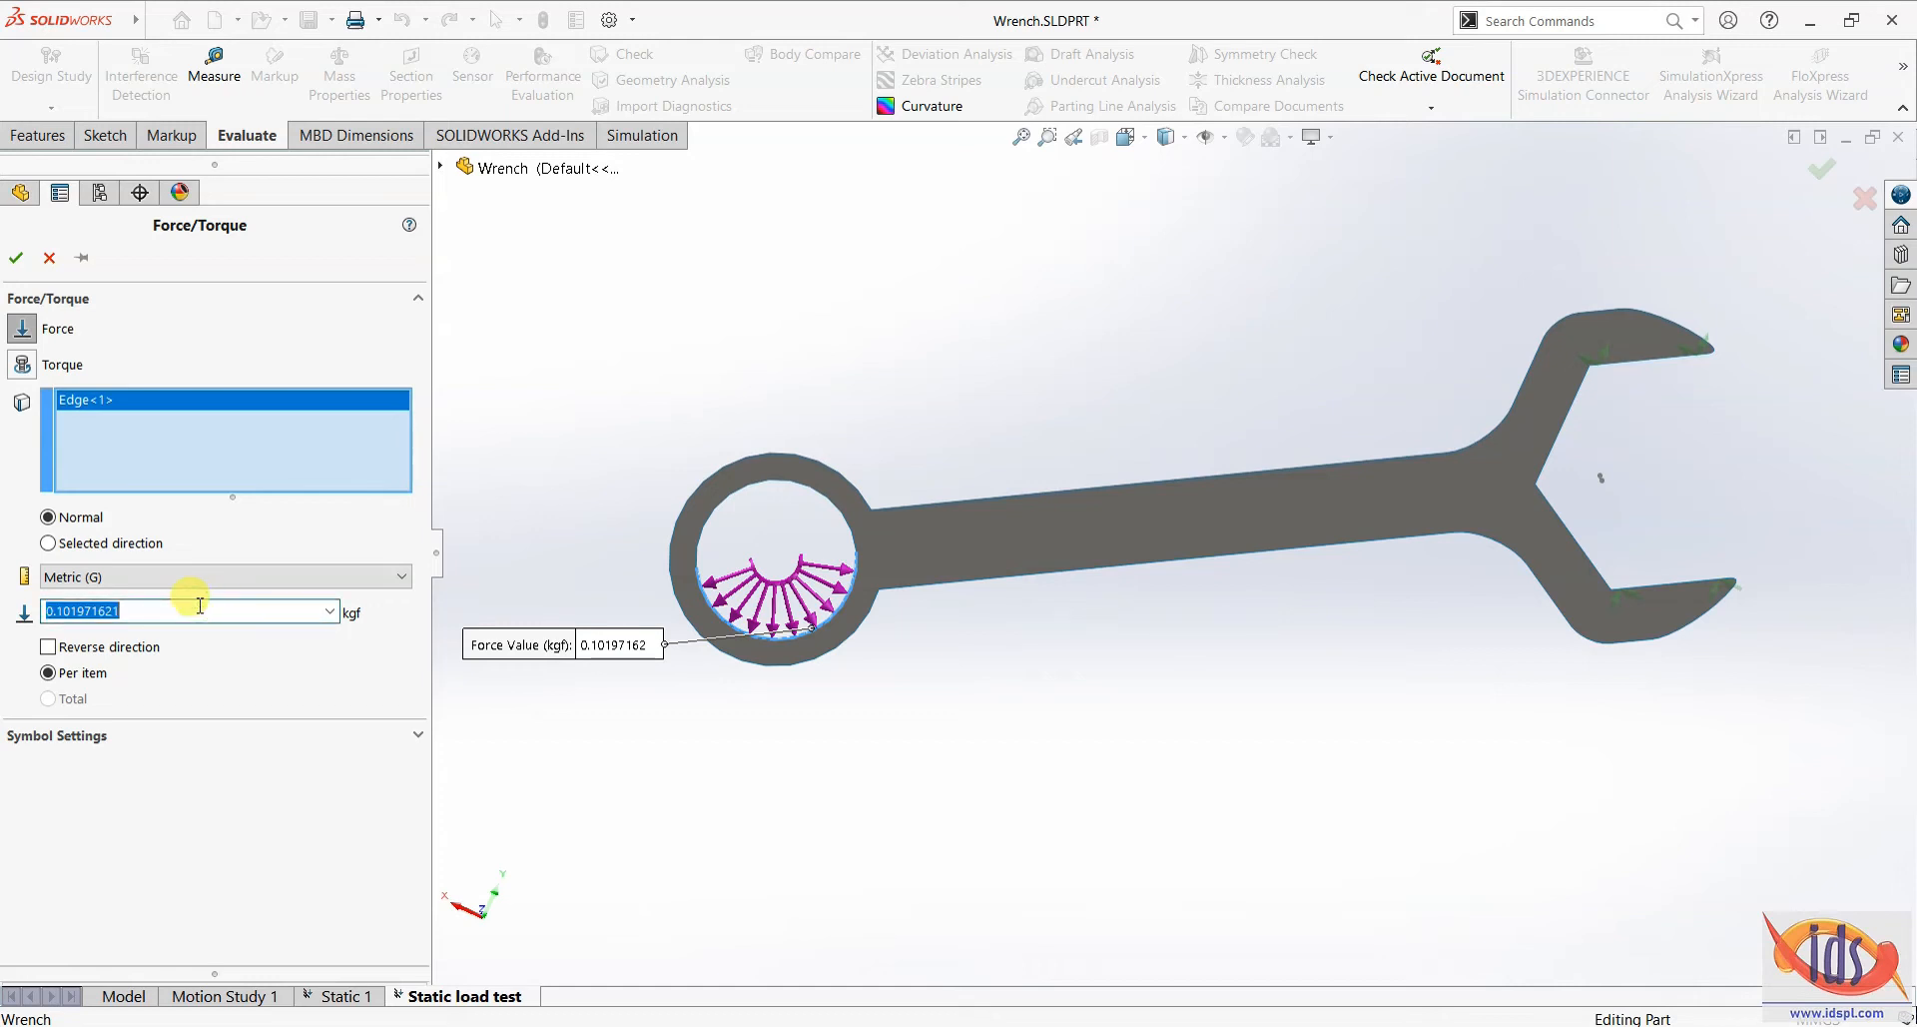
type("40")
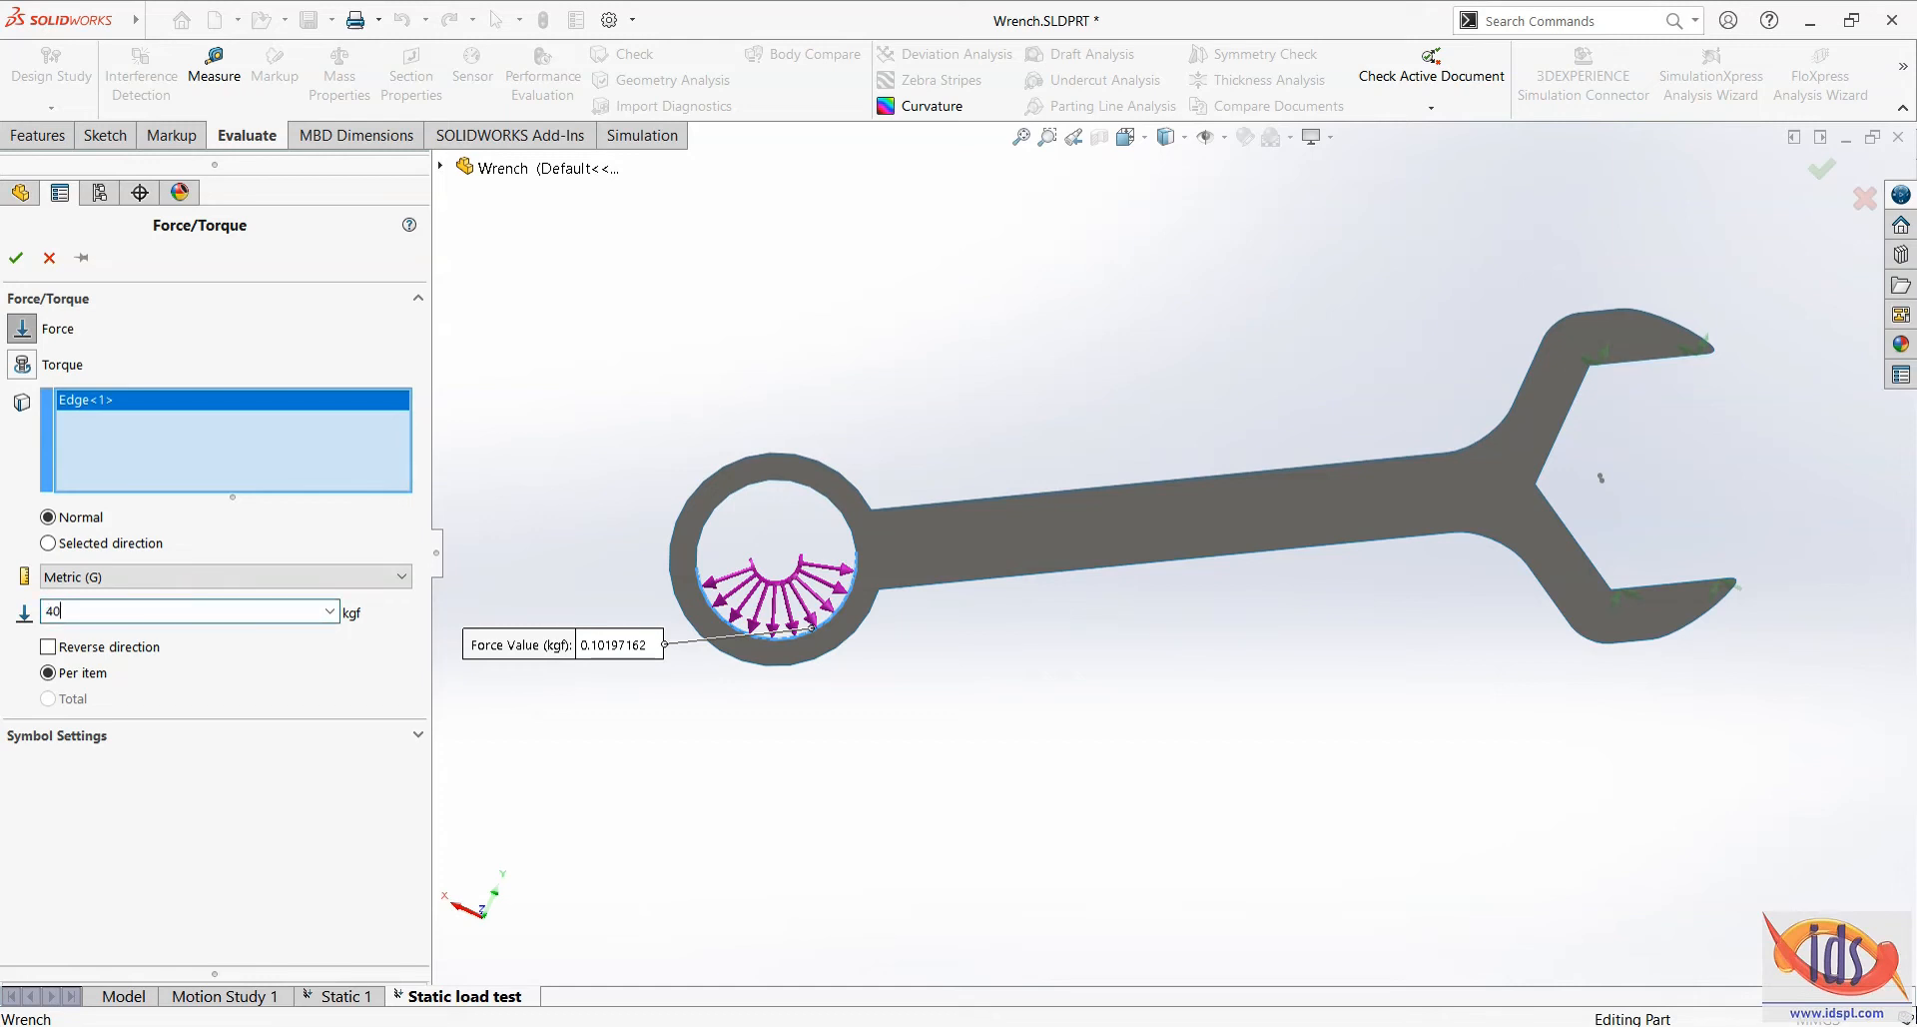
left_click(199, 605)
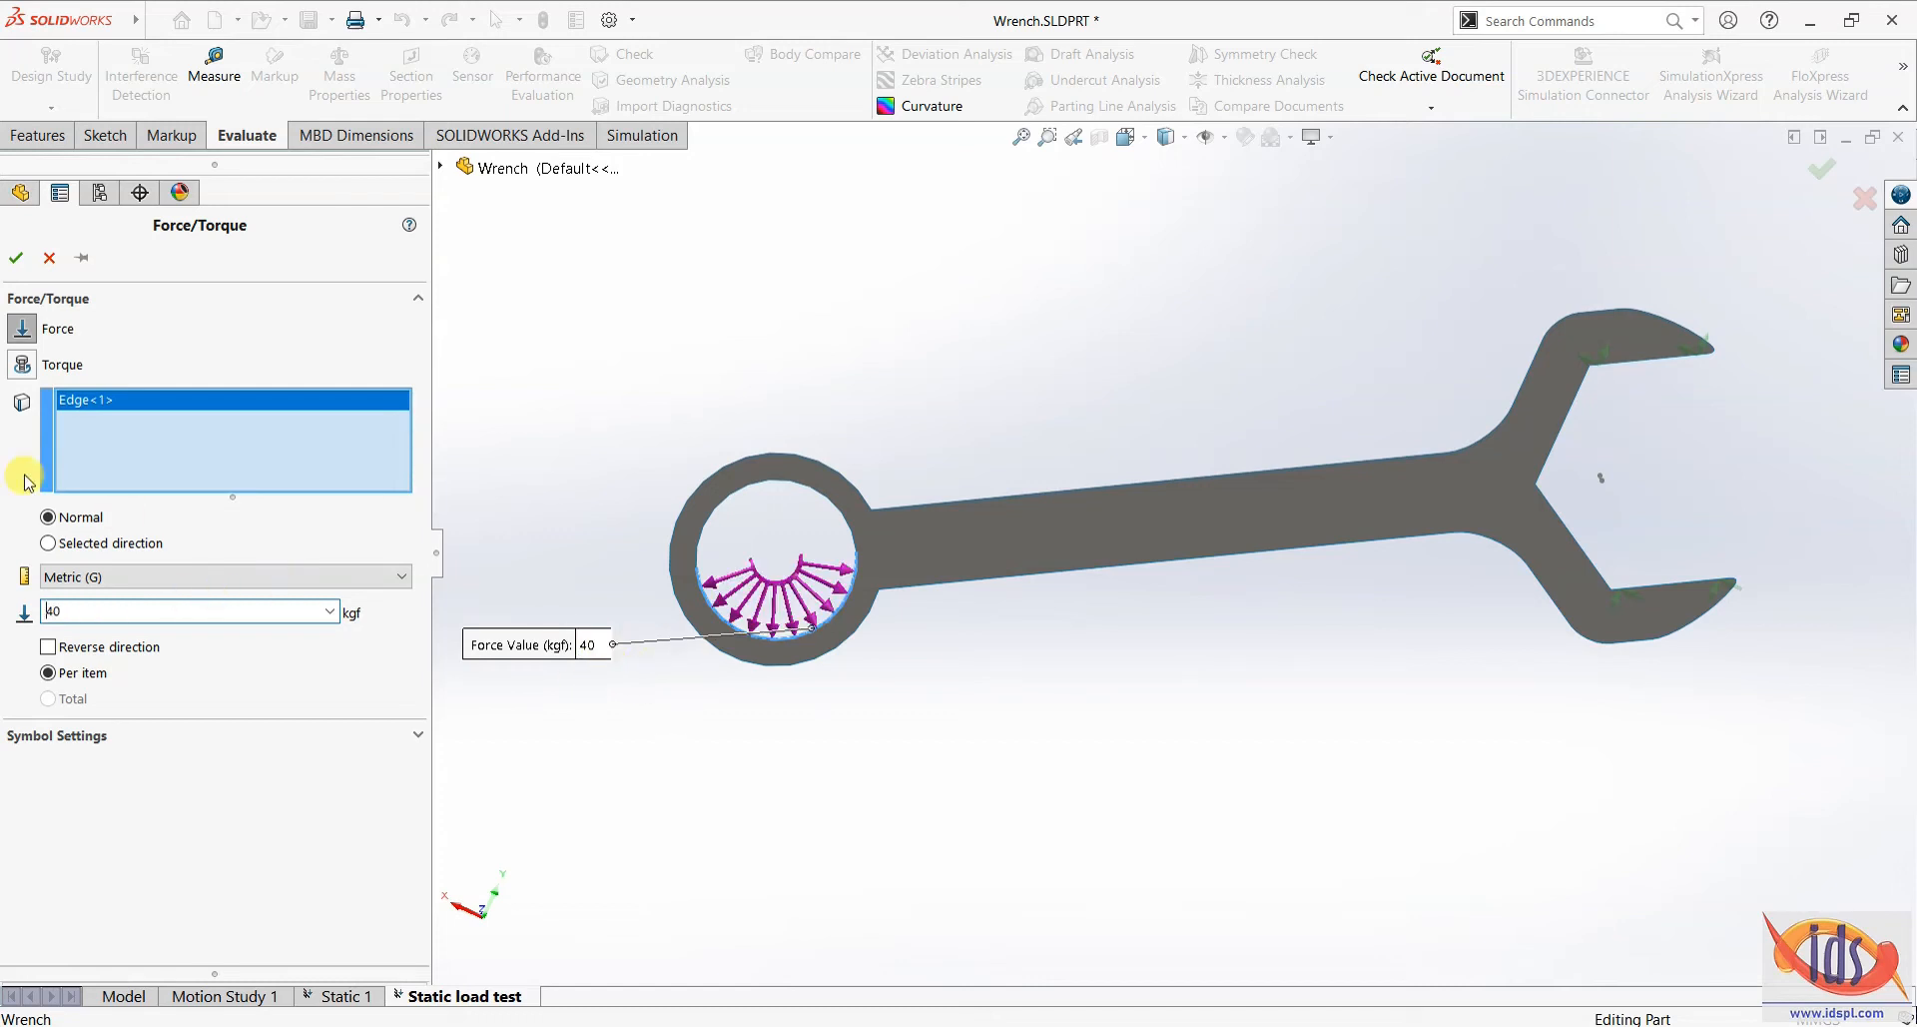
left_click(17, 261)
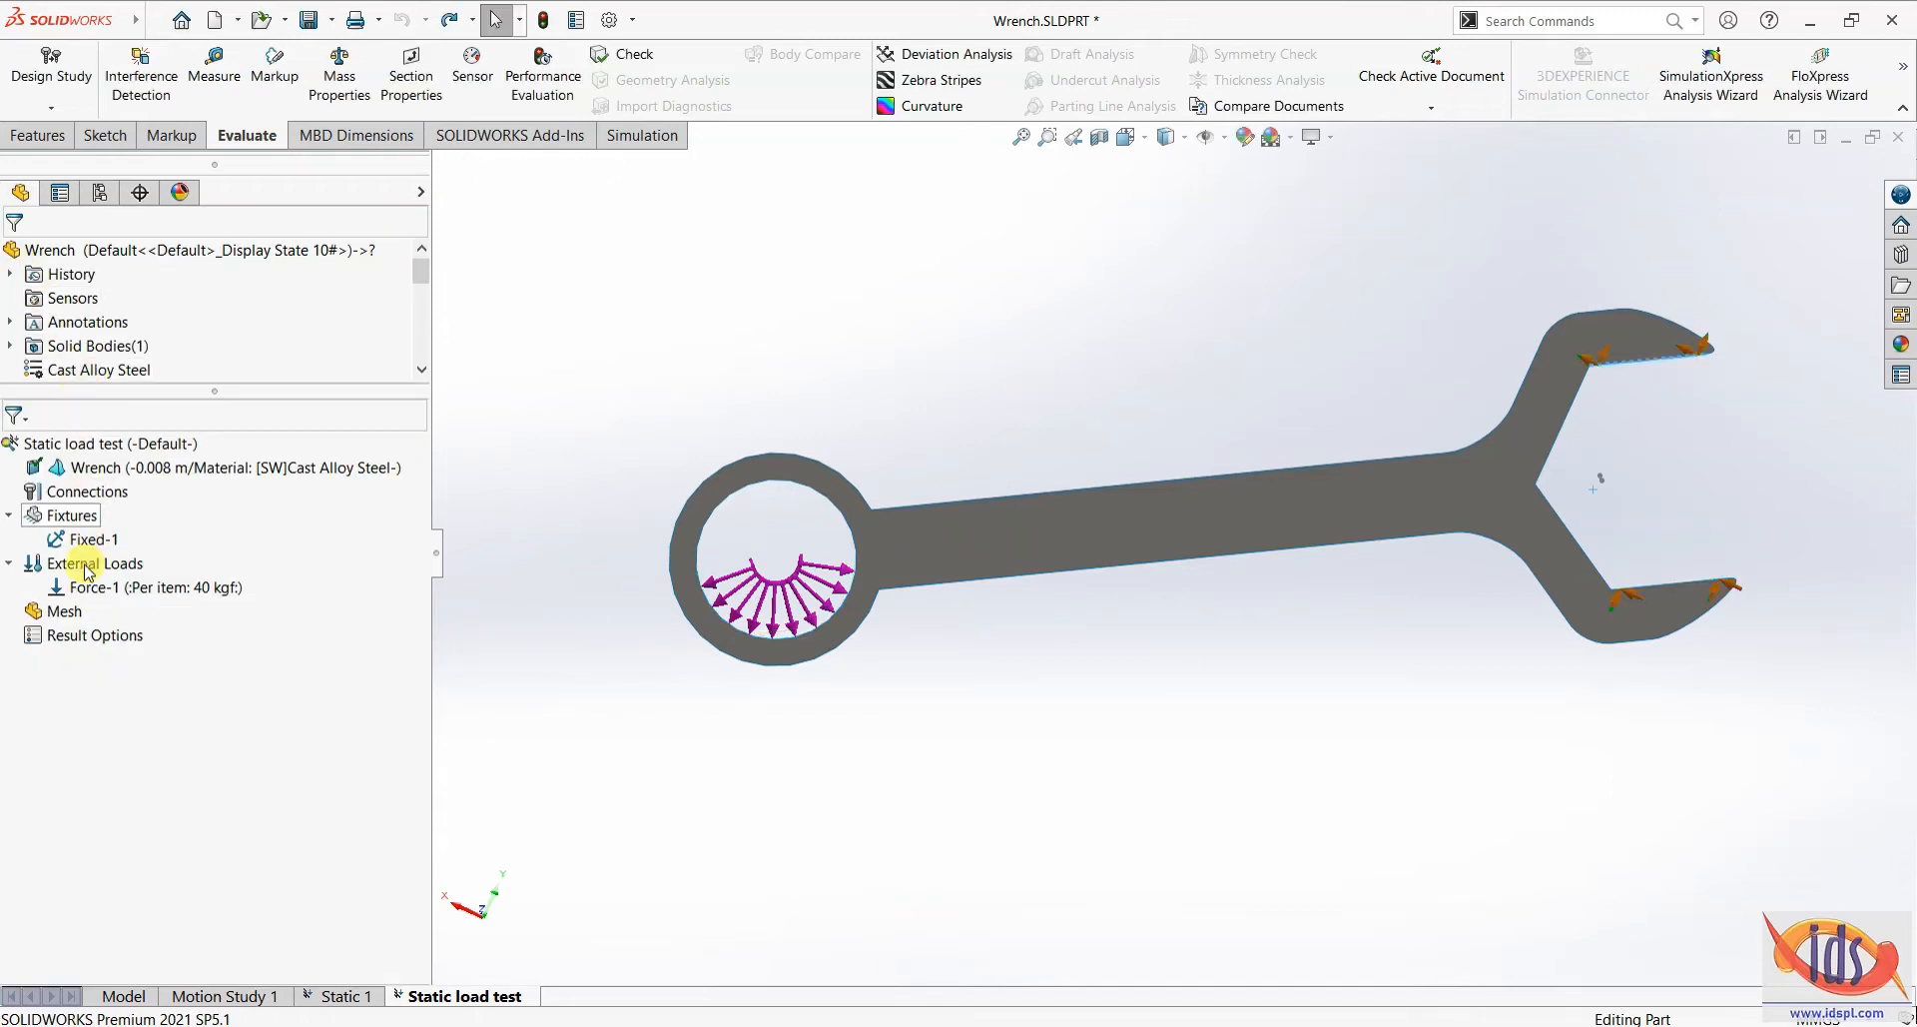
- Create a finer standard mesh with an element size of 1.49122256 mm and a tolerance of 0.07456113 mm
right_click(55, 607)
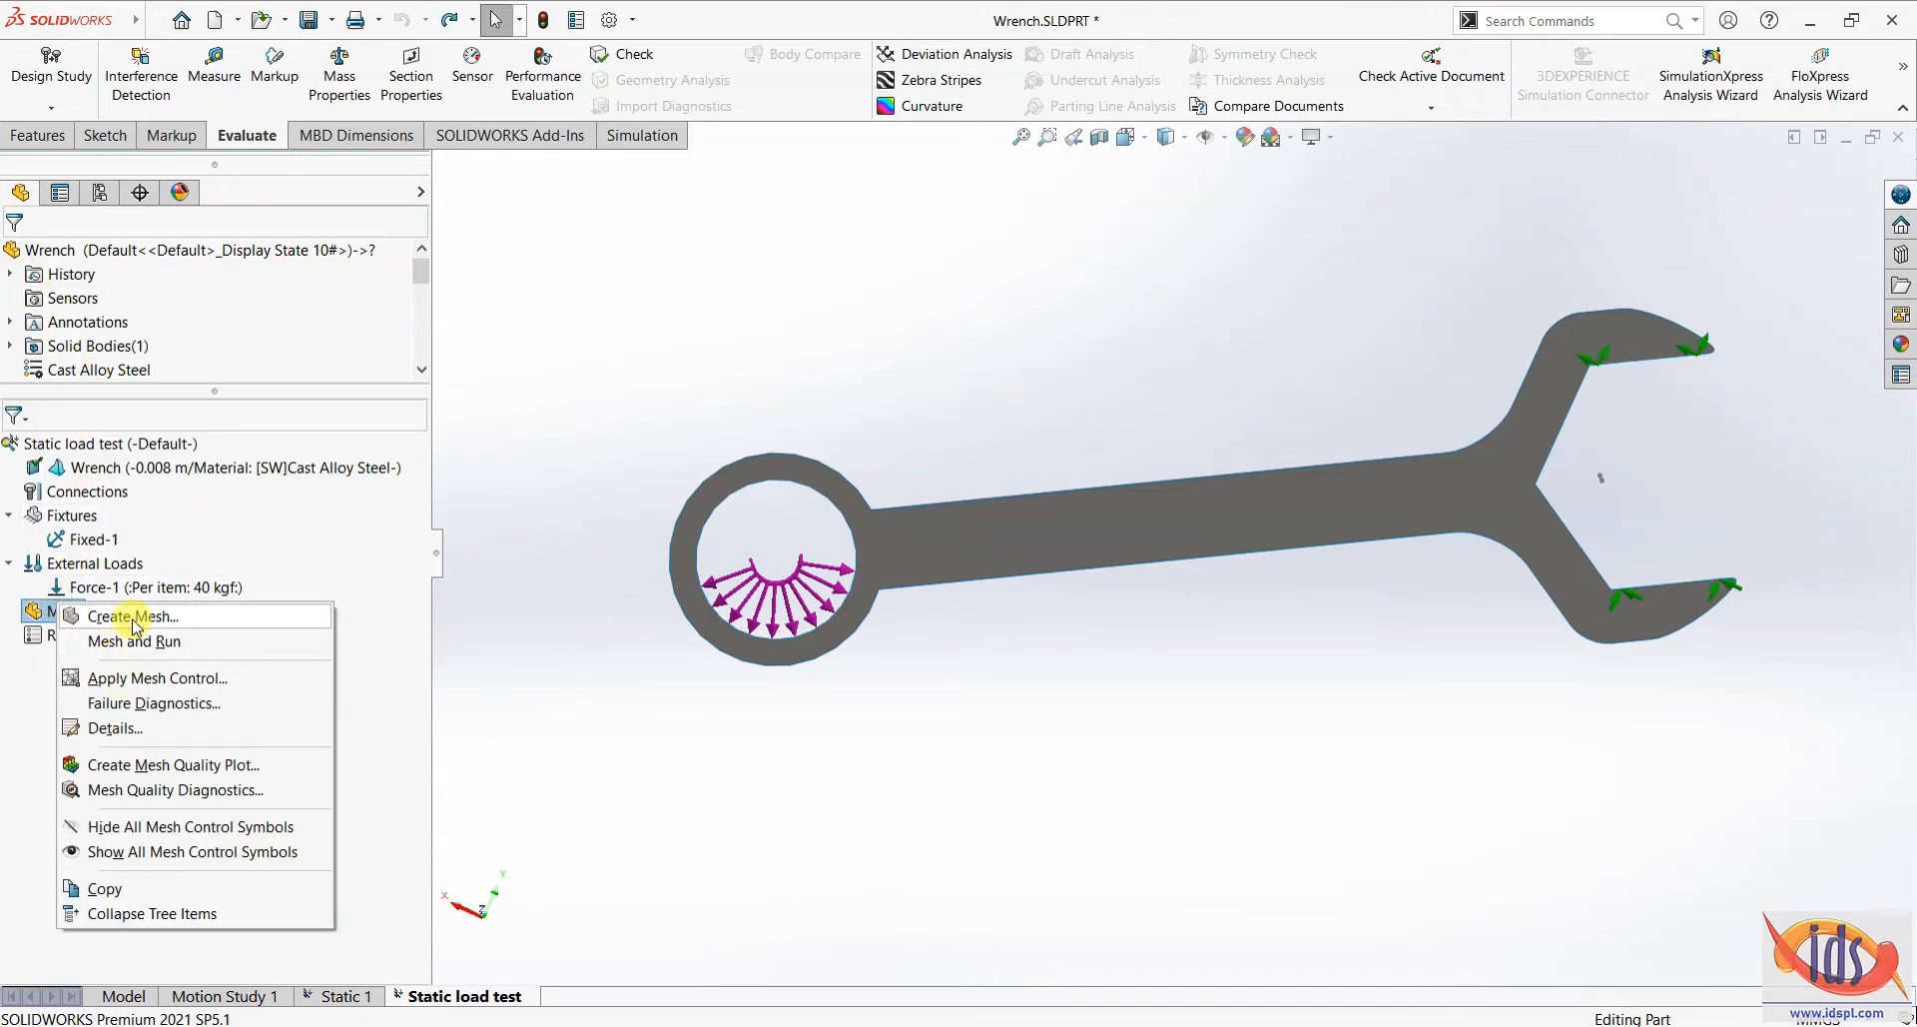
left_click(135, 617)
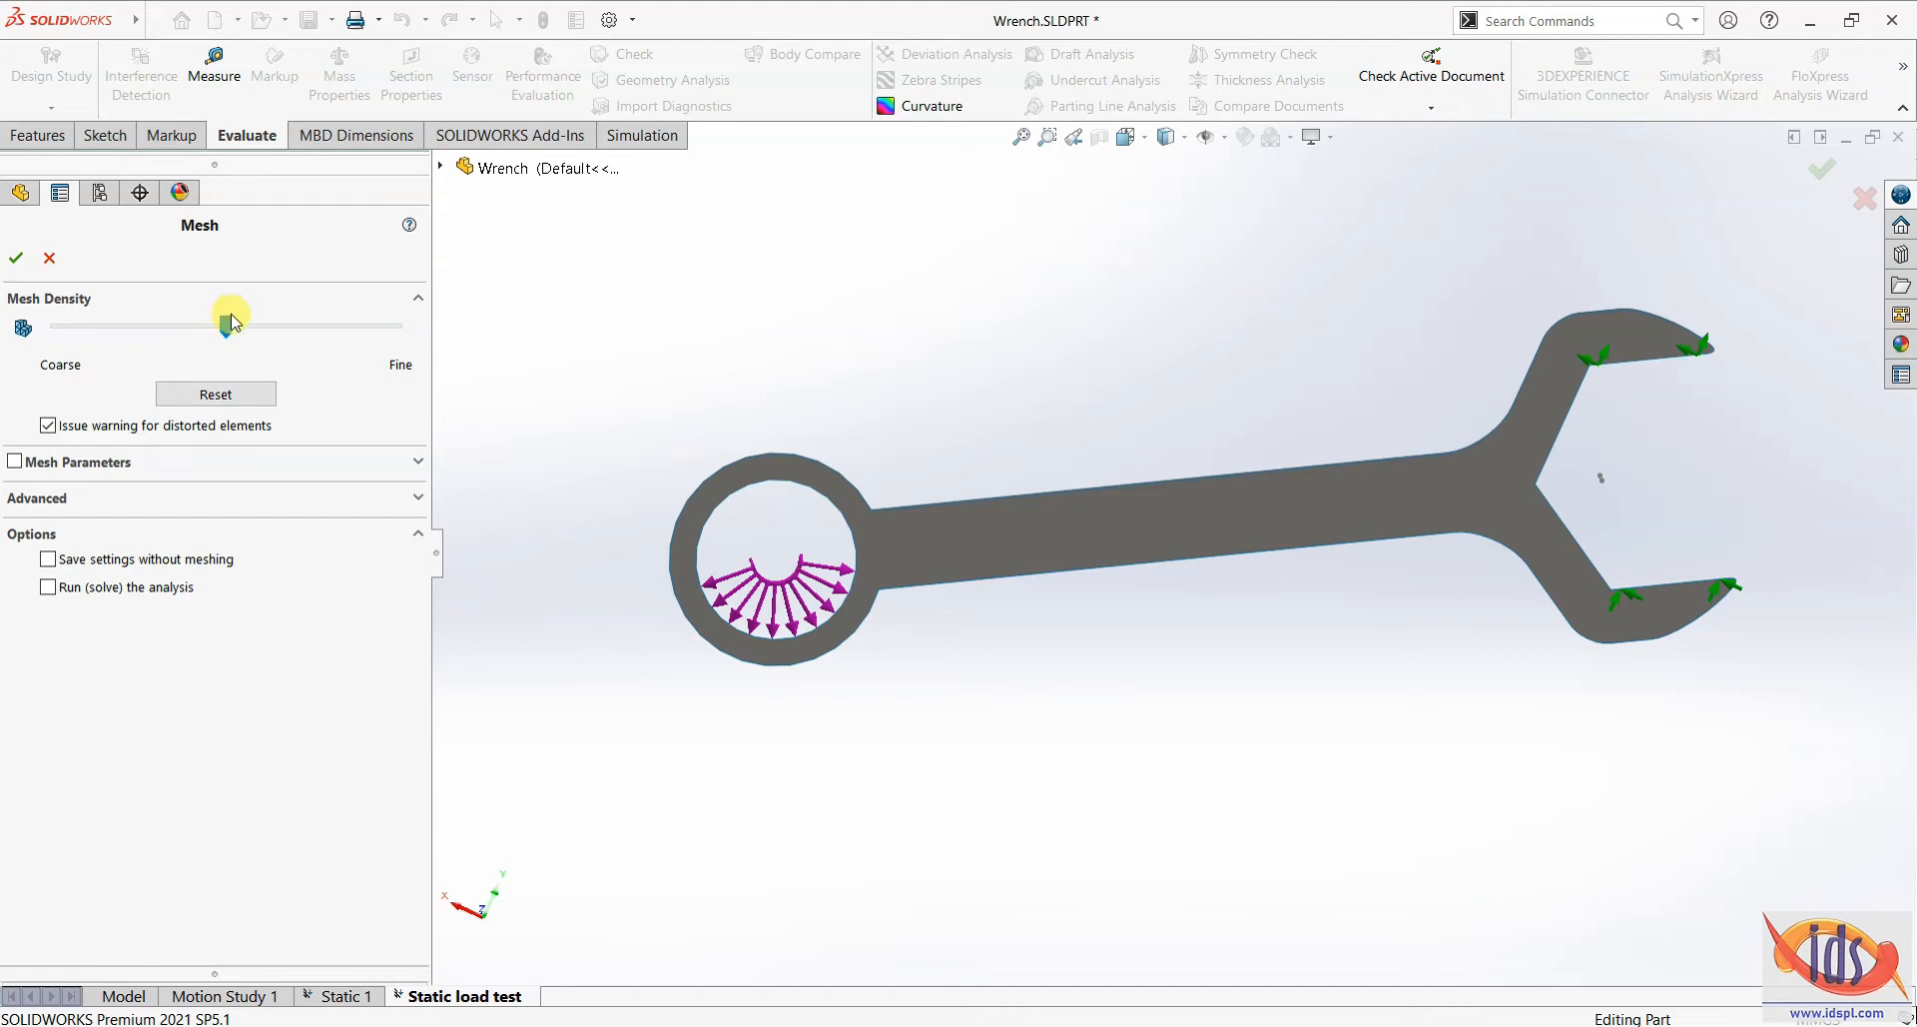
left_click_drag(226, 328, 353, 330)
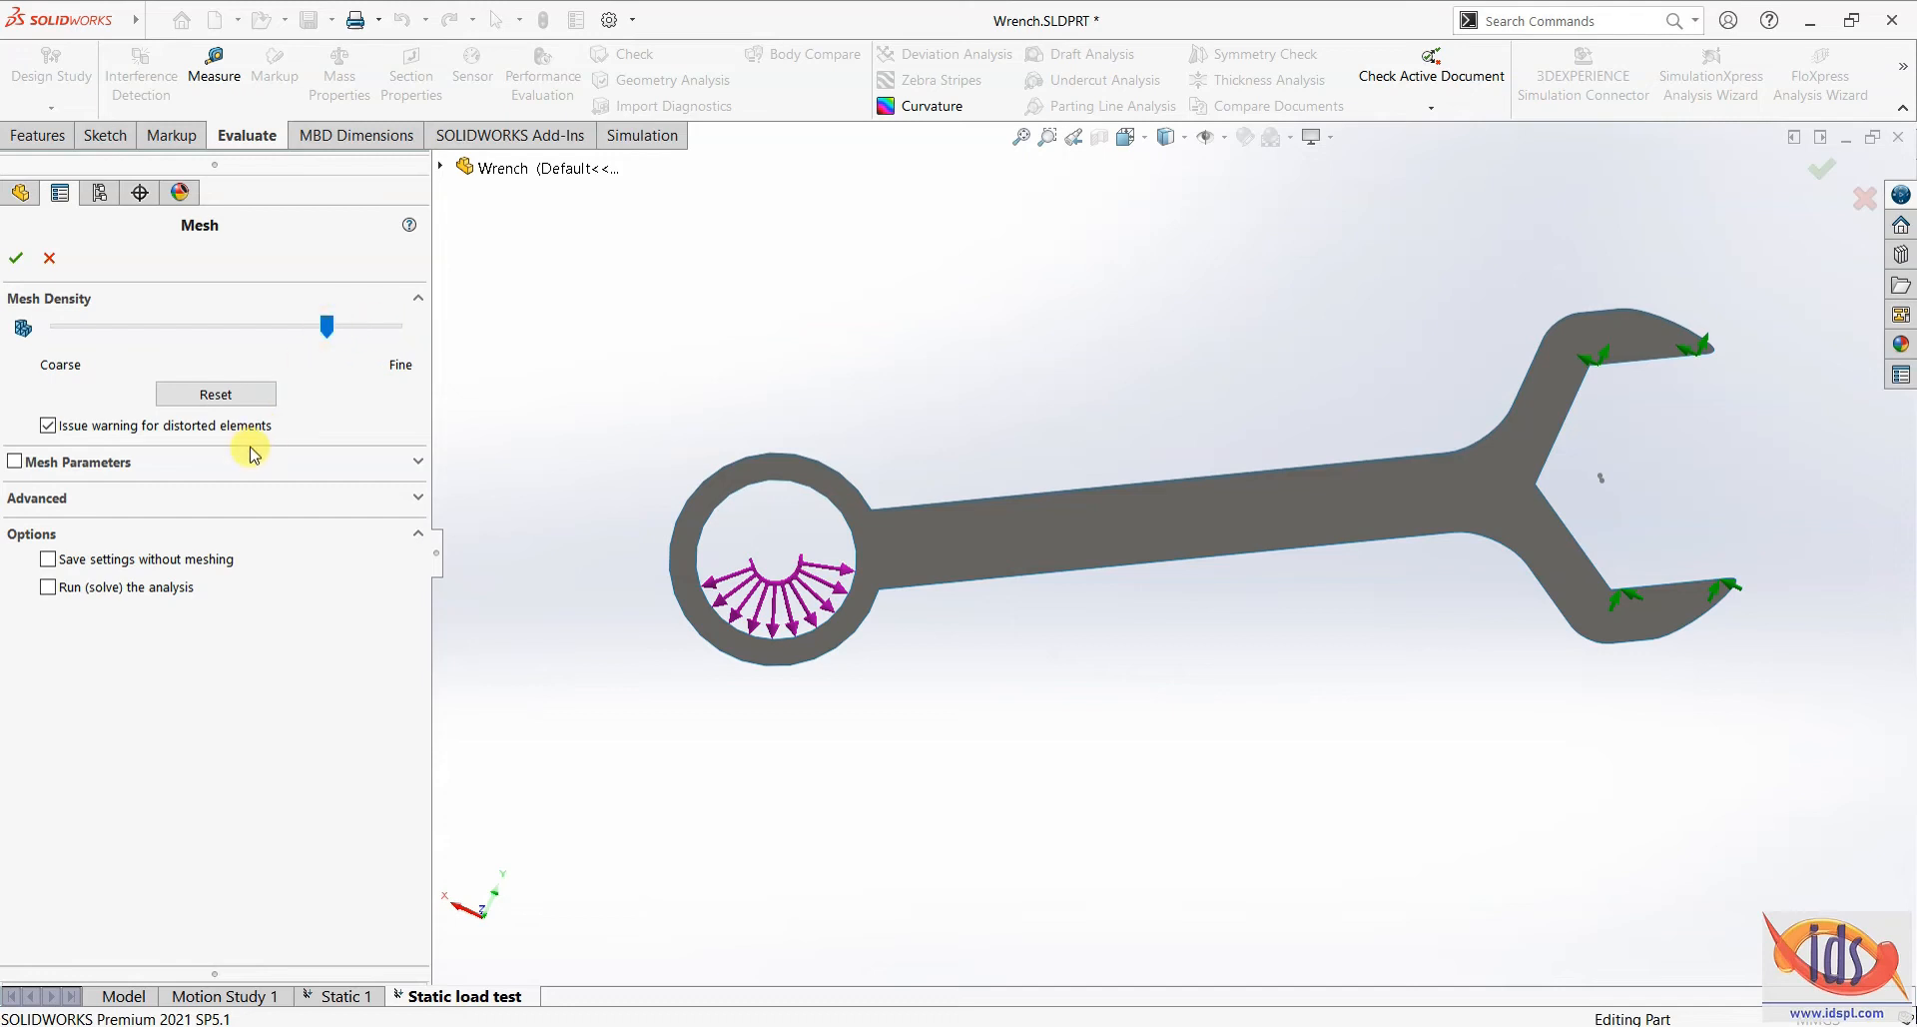
left_click(16, 463)
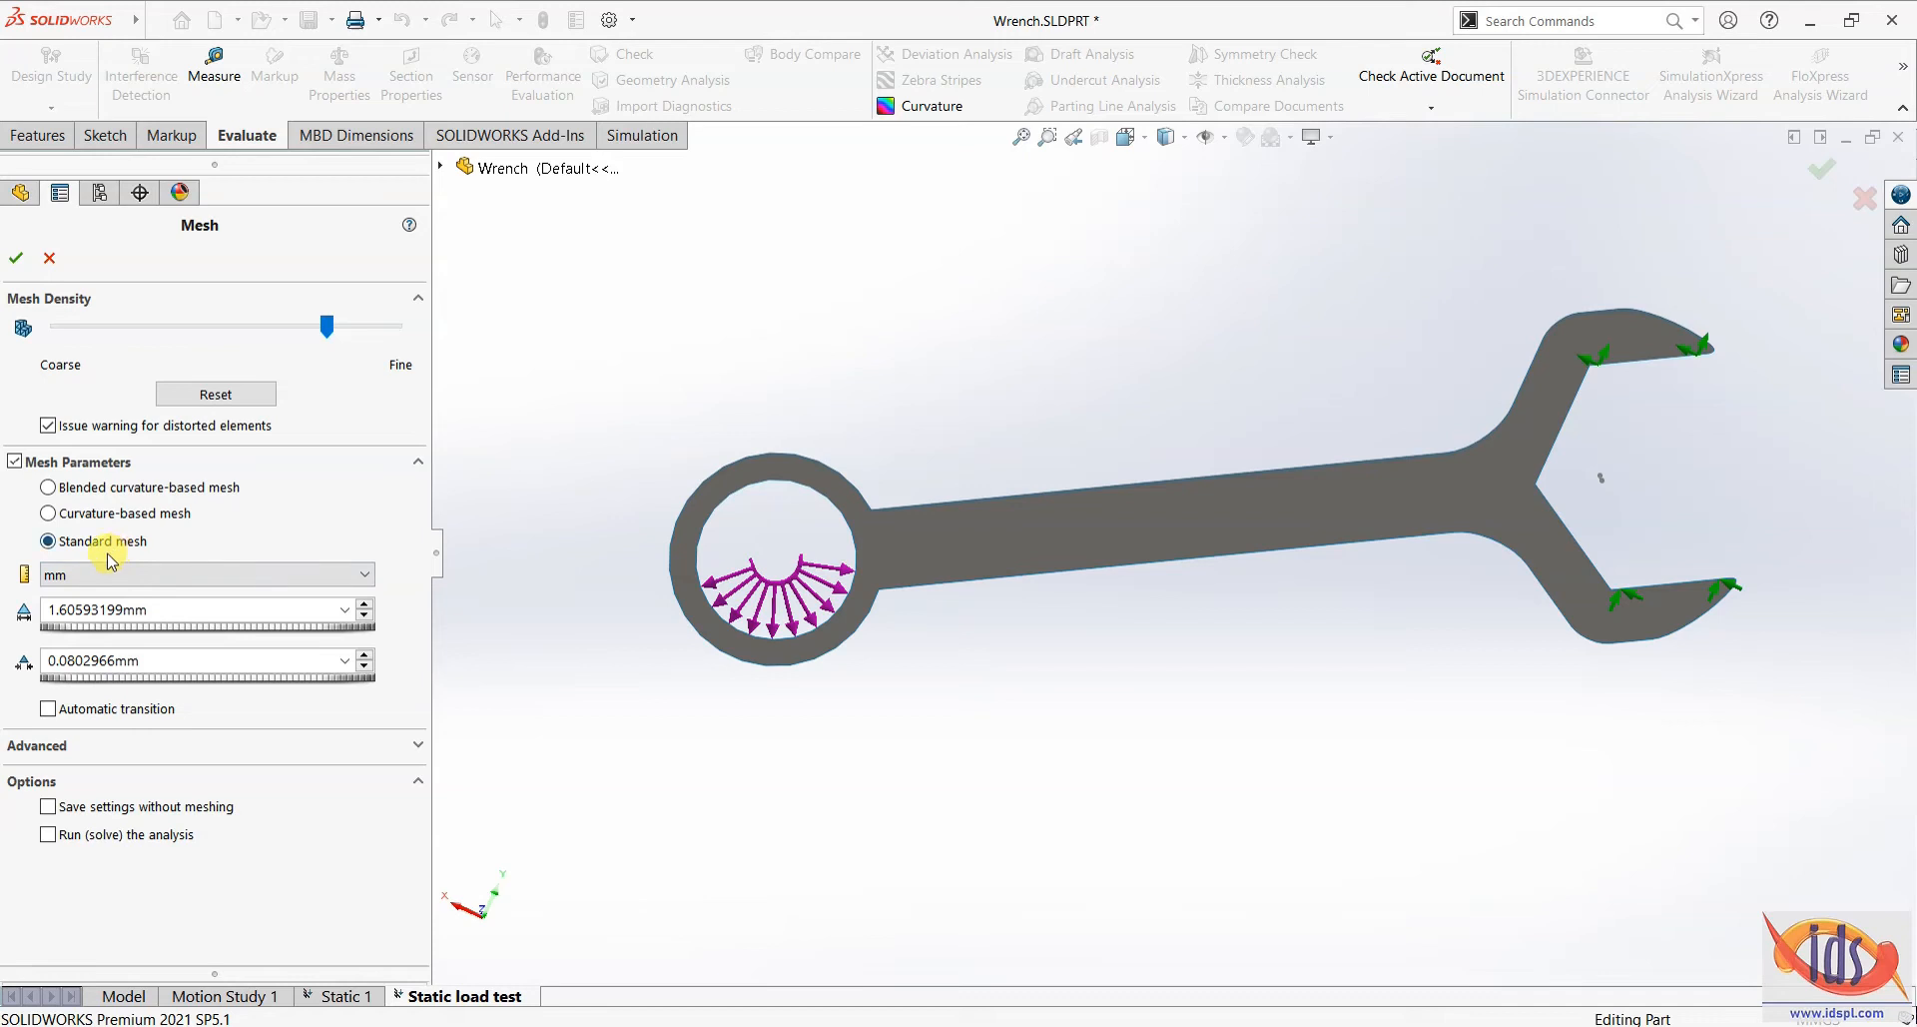
left_click_drag(329, 328, 345, 325)
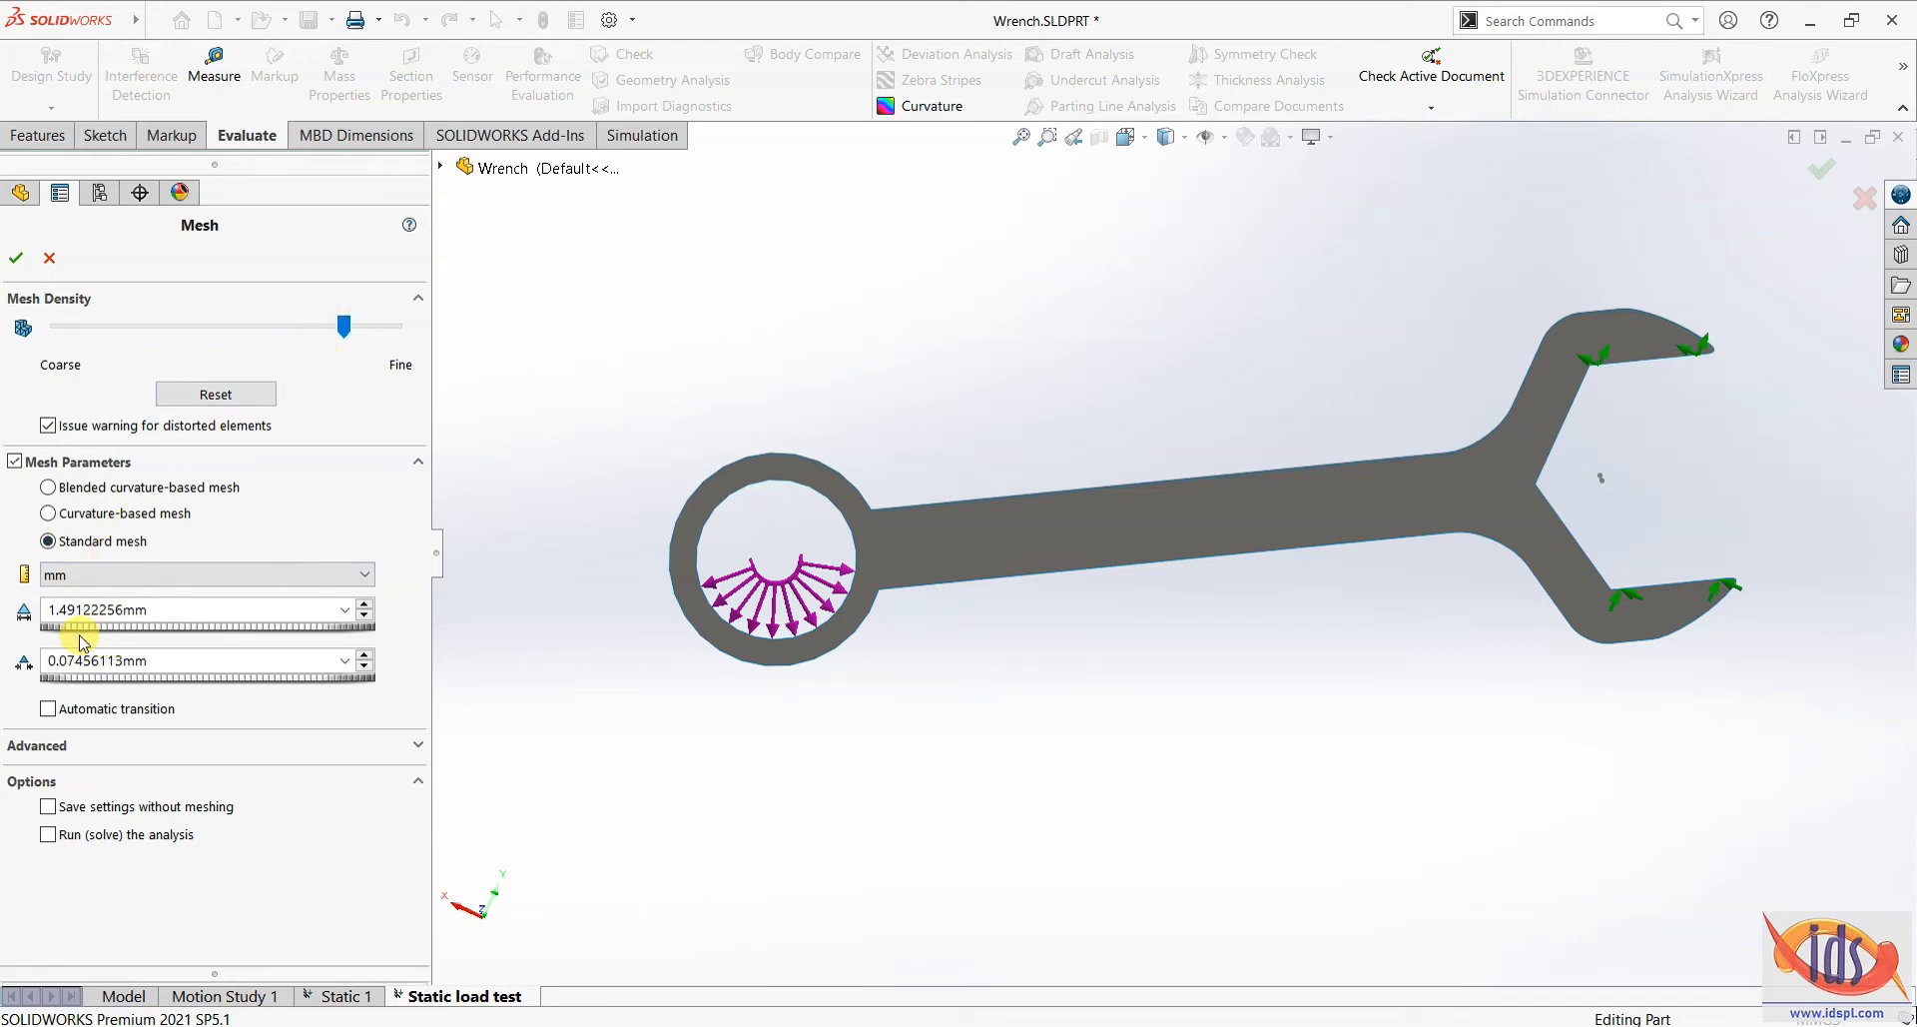
left_click(16, 262)
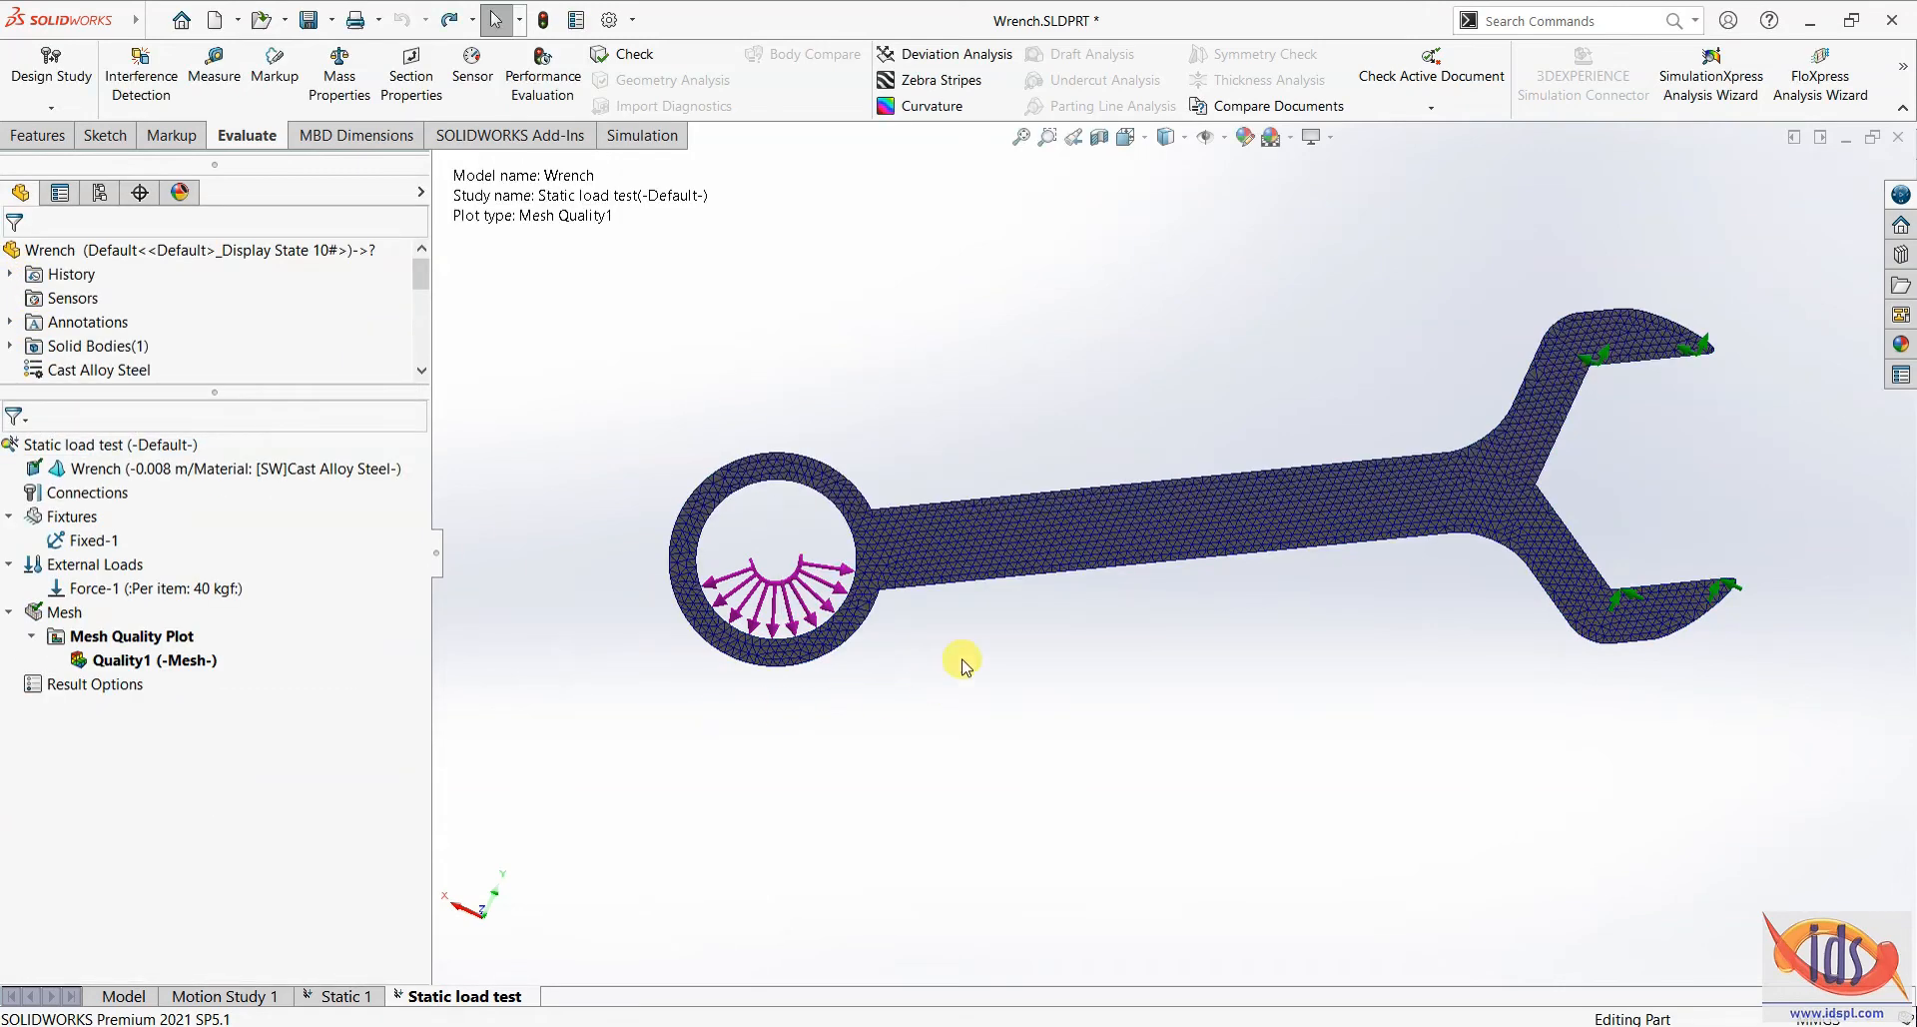
- Examine the mesh around the jaw and ring, and review the mesh details
scroll(1658, 639, "down", 10)
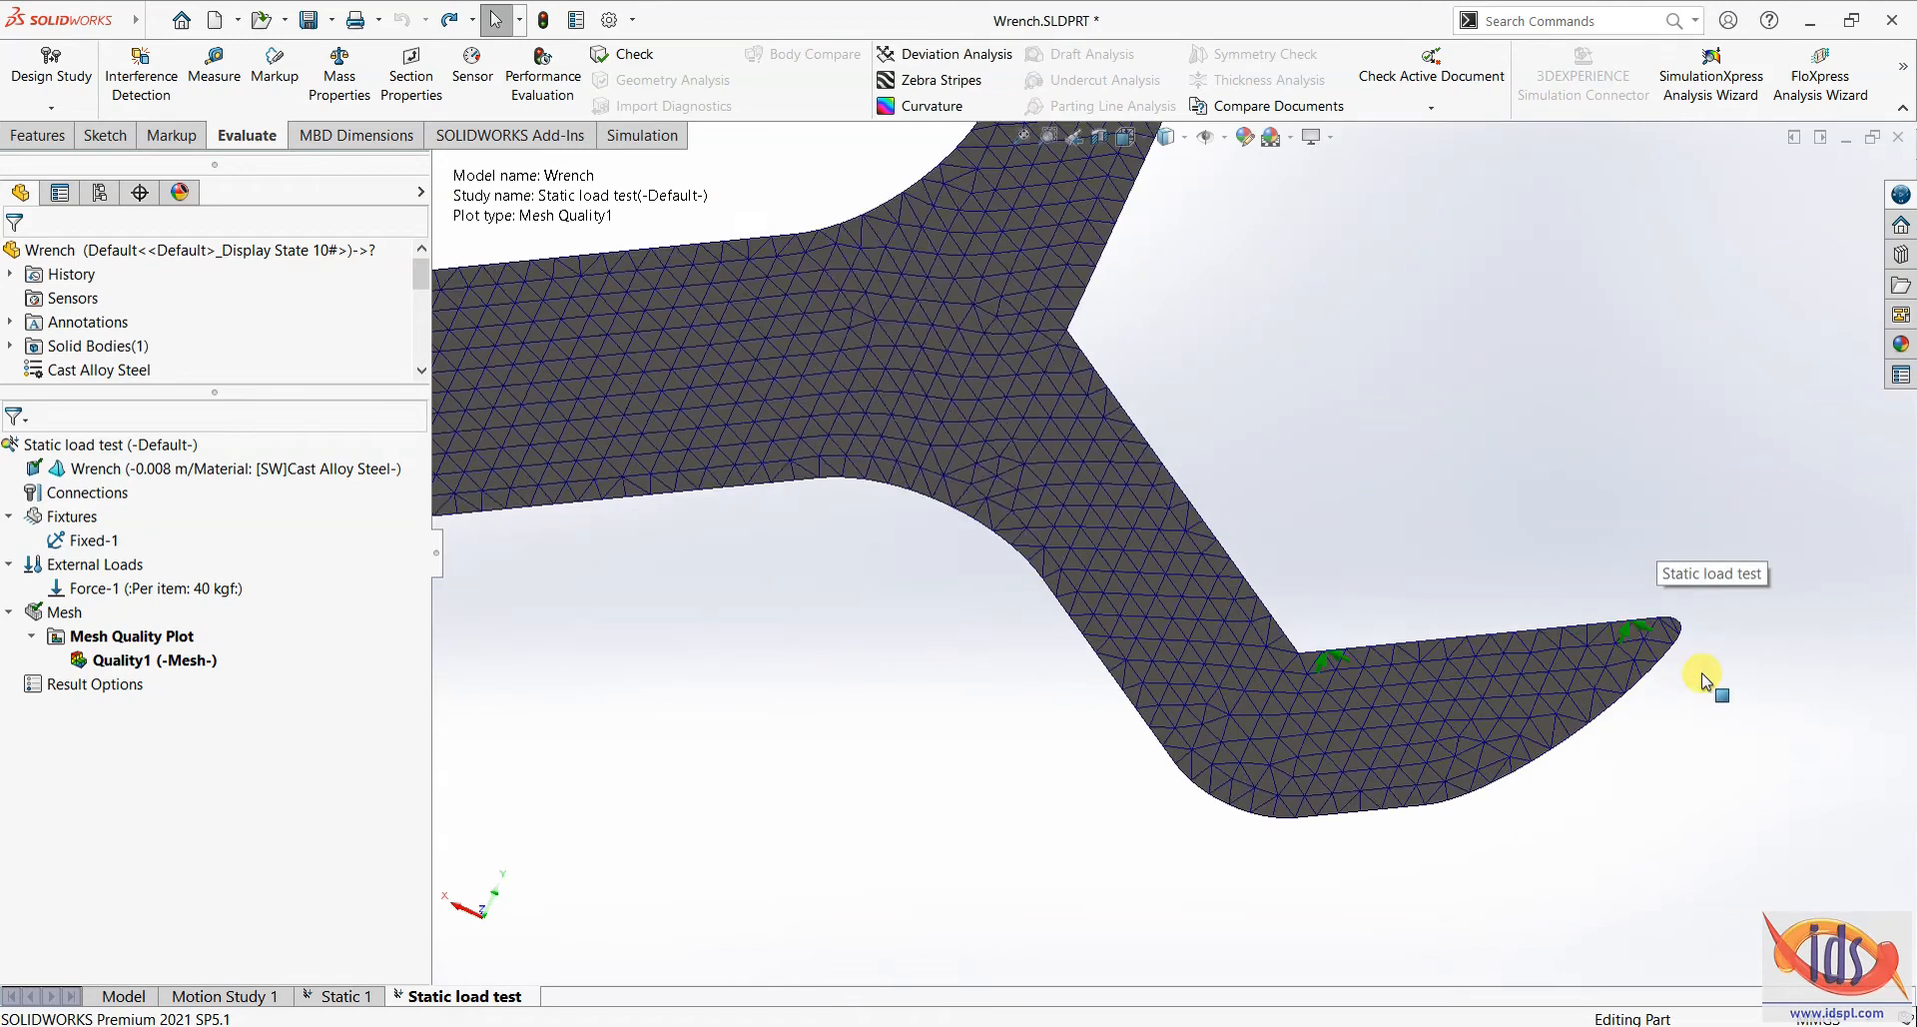
scroll(1590, 649, "up", 10)
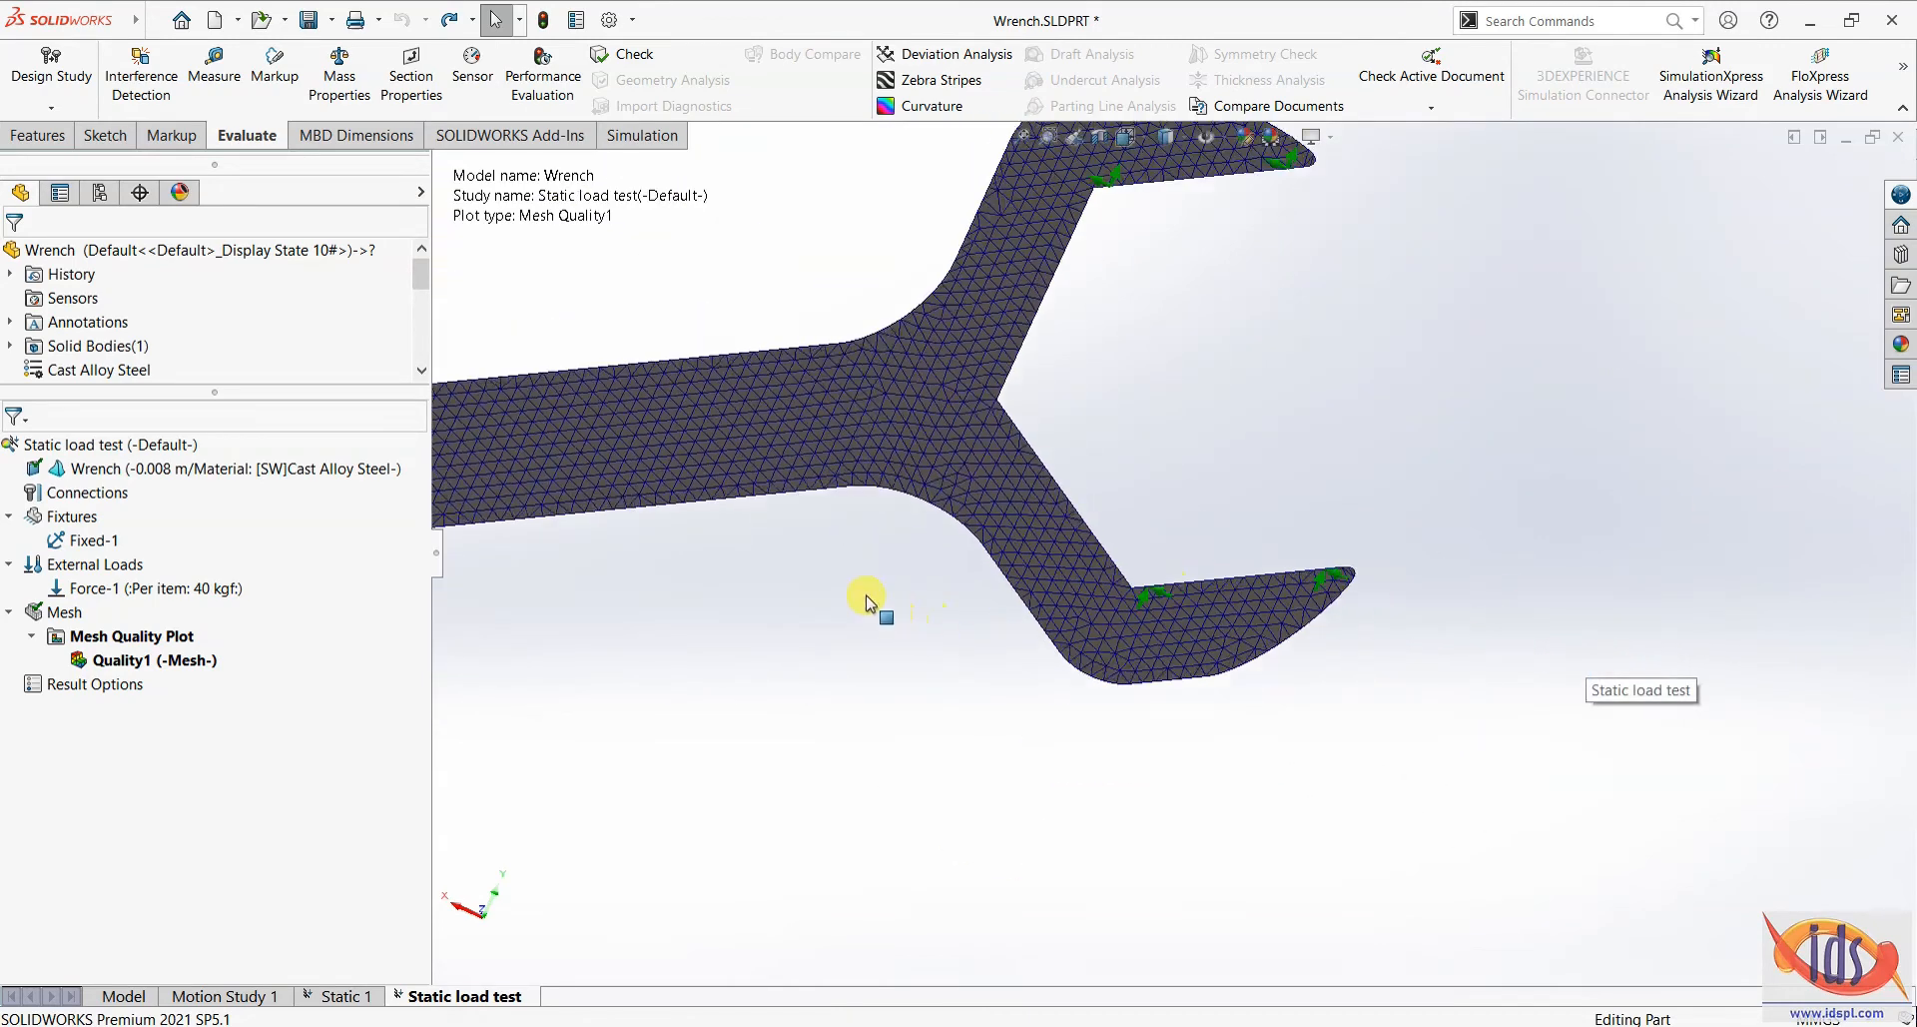
scroll(494, 641, "up", 2)
scroll(555, 609, "down", 6)
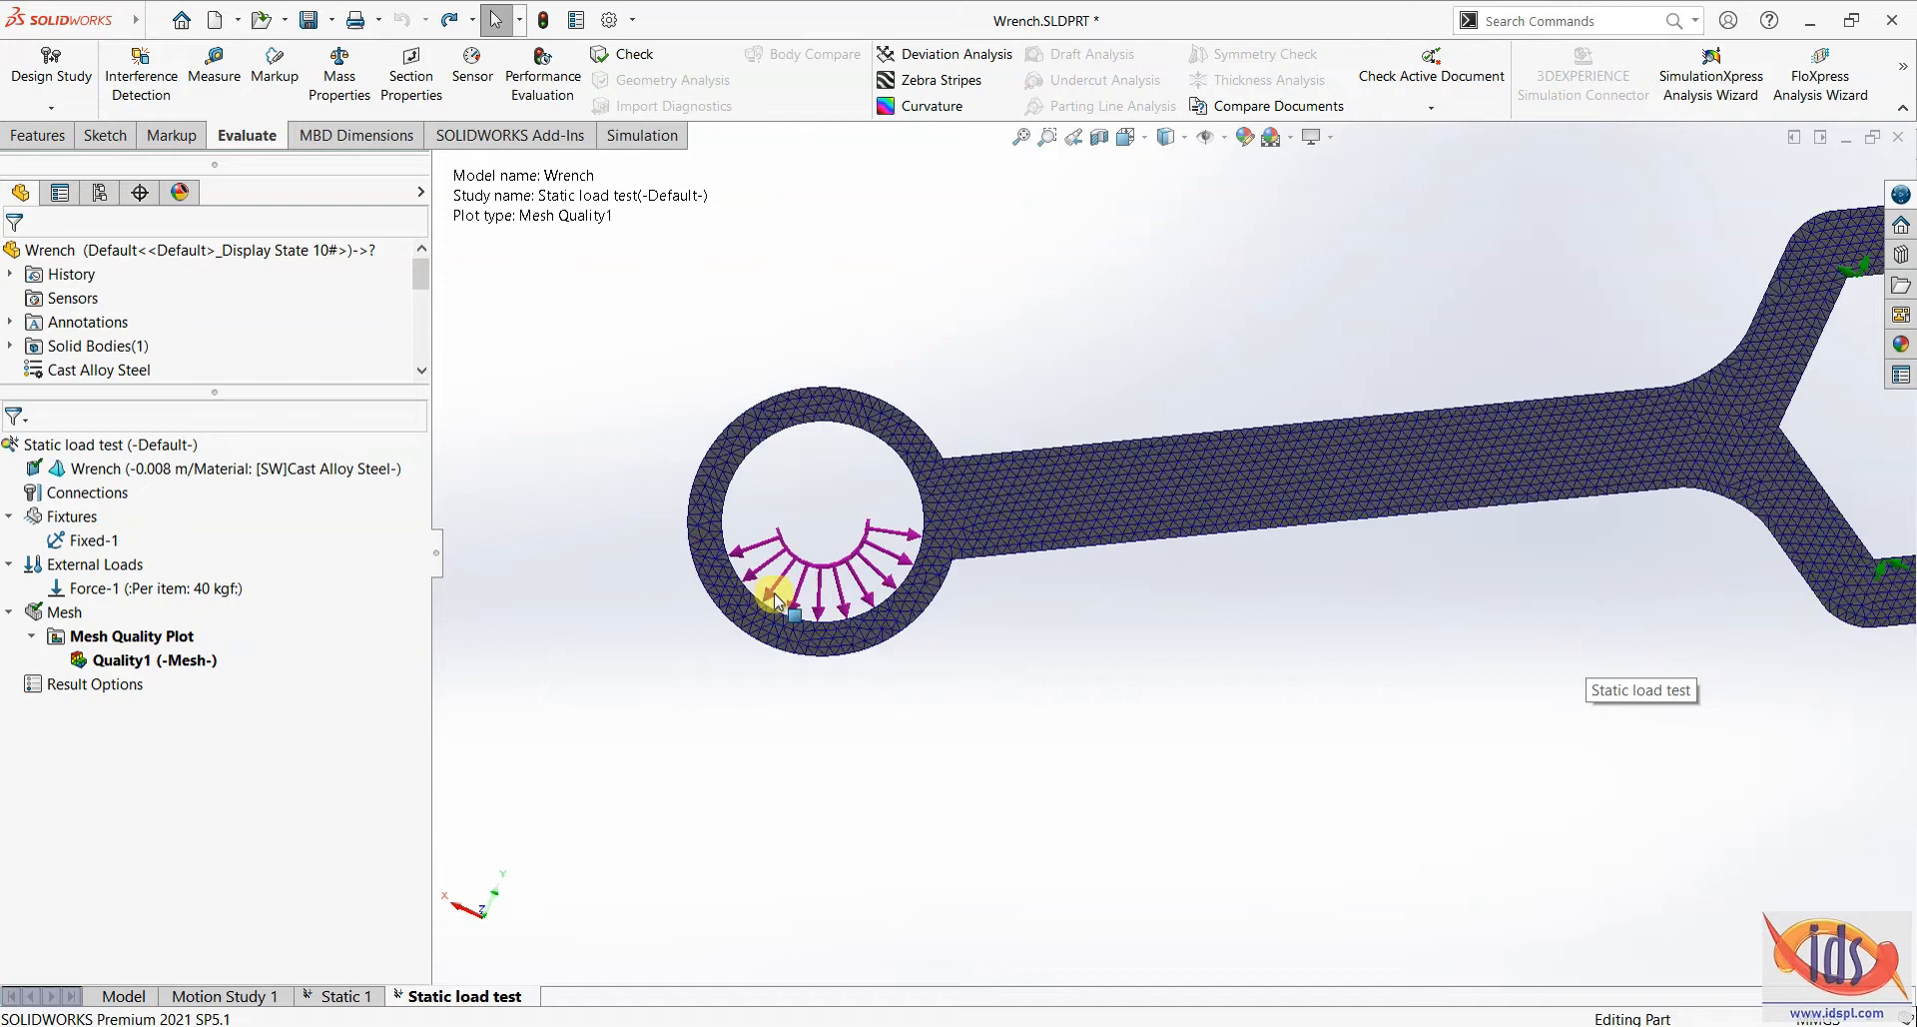
right_click(62, 612)
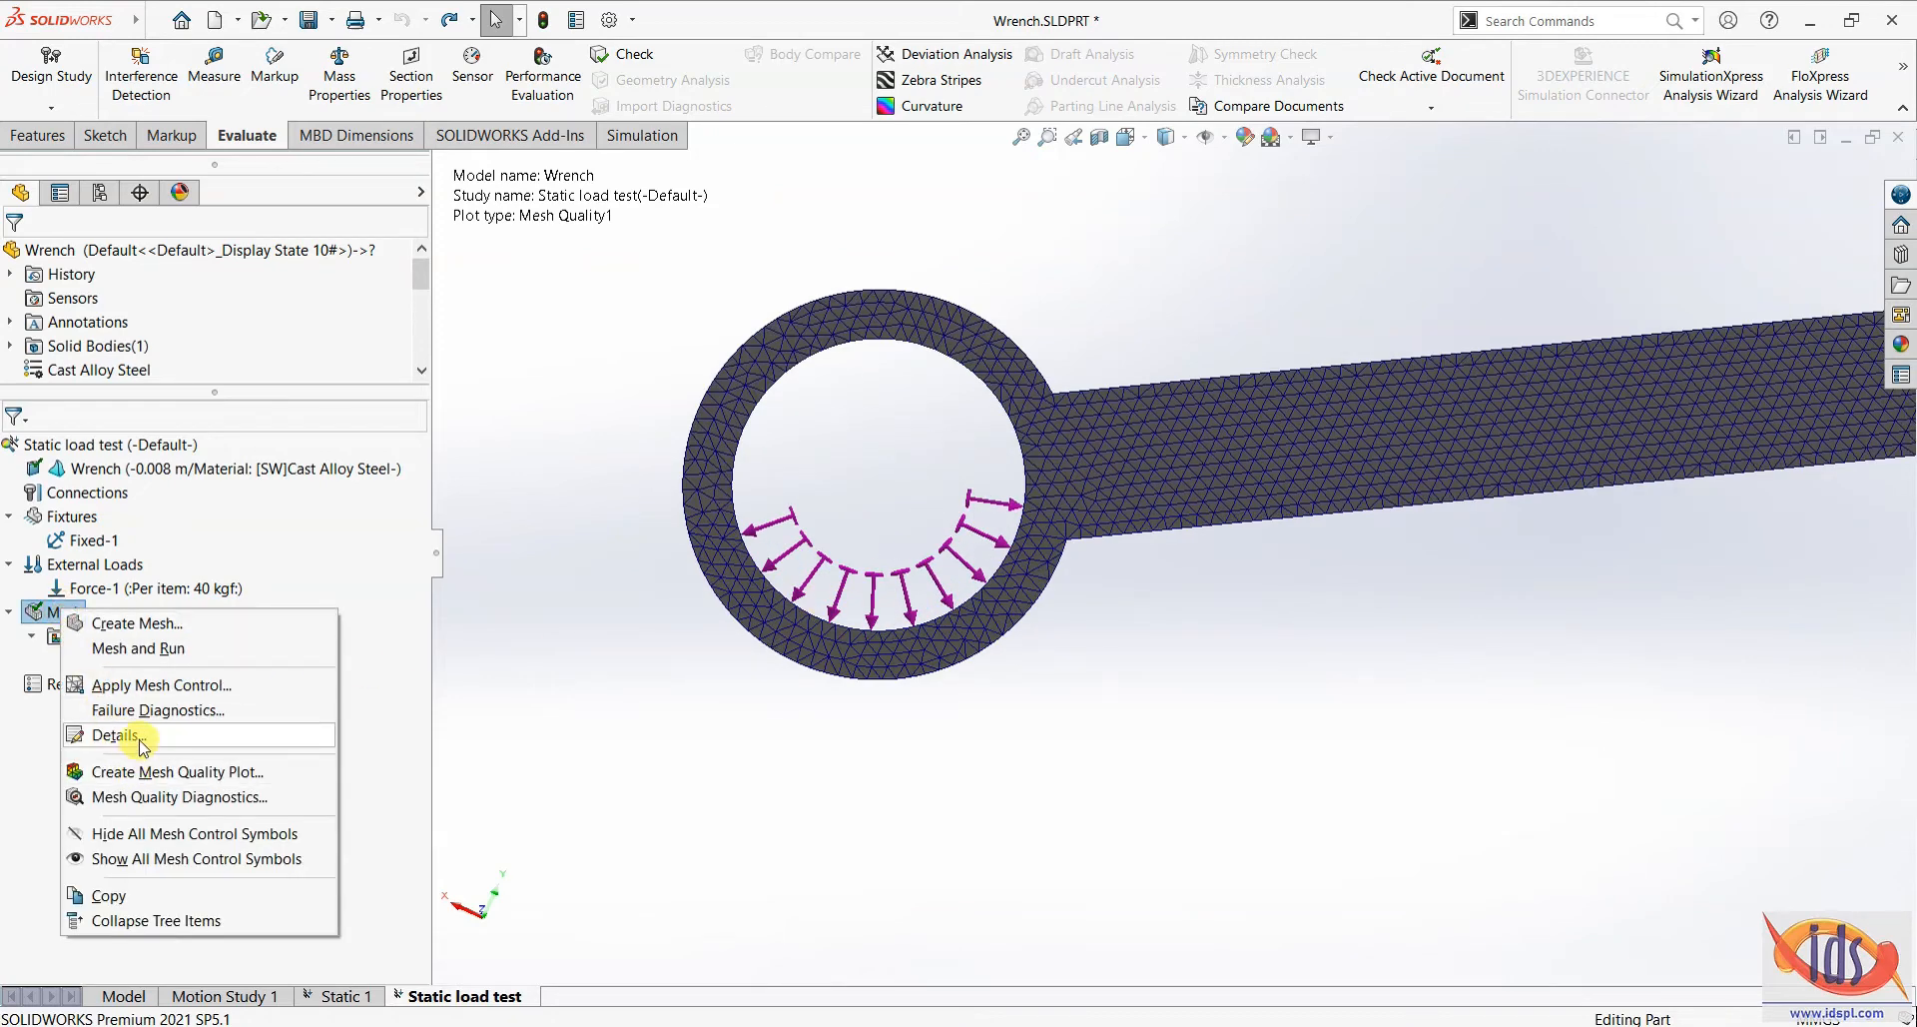
left_click(141, 744)
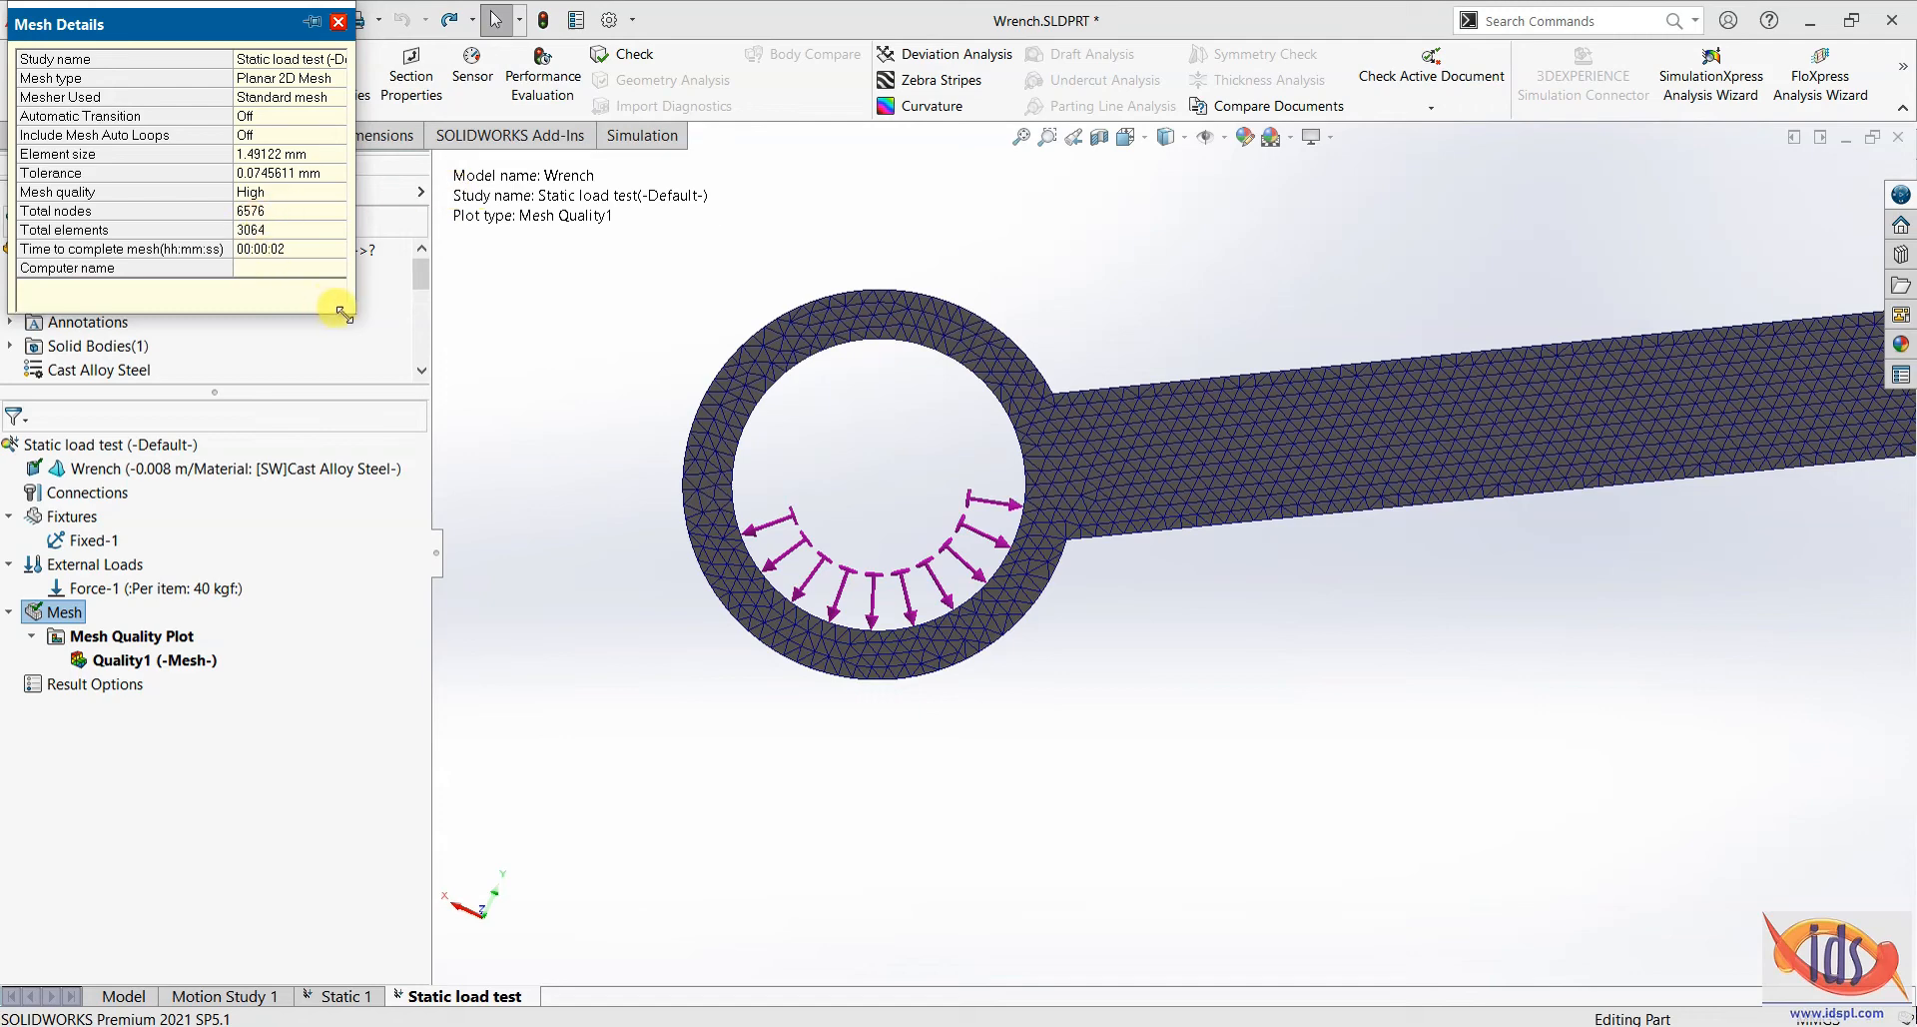
left_click_drag(349, 310, 511, 436)
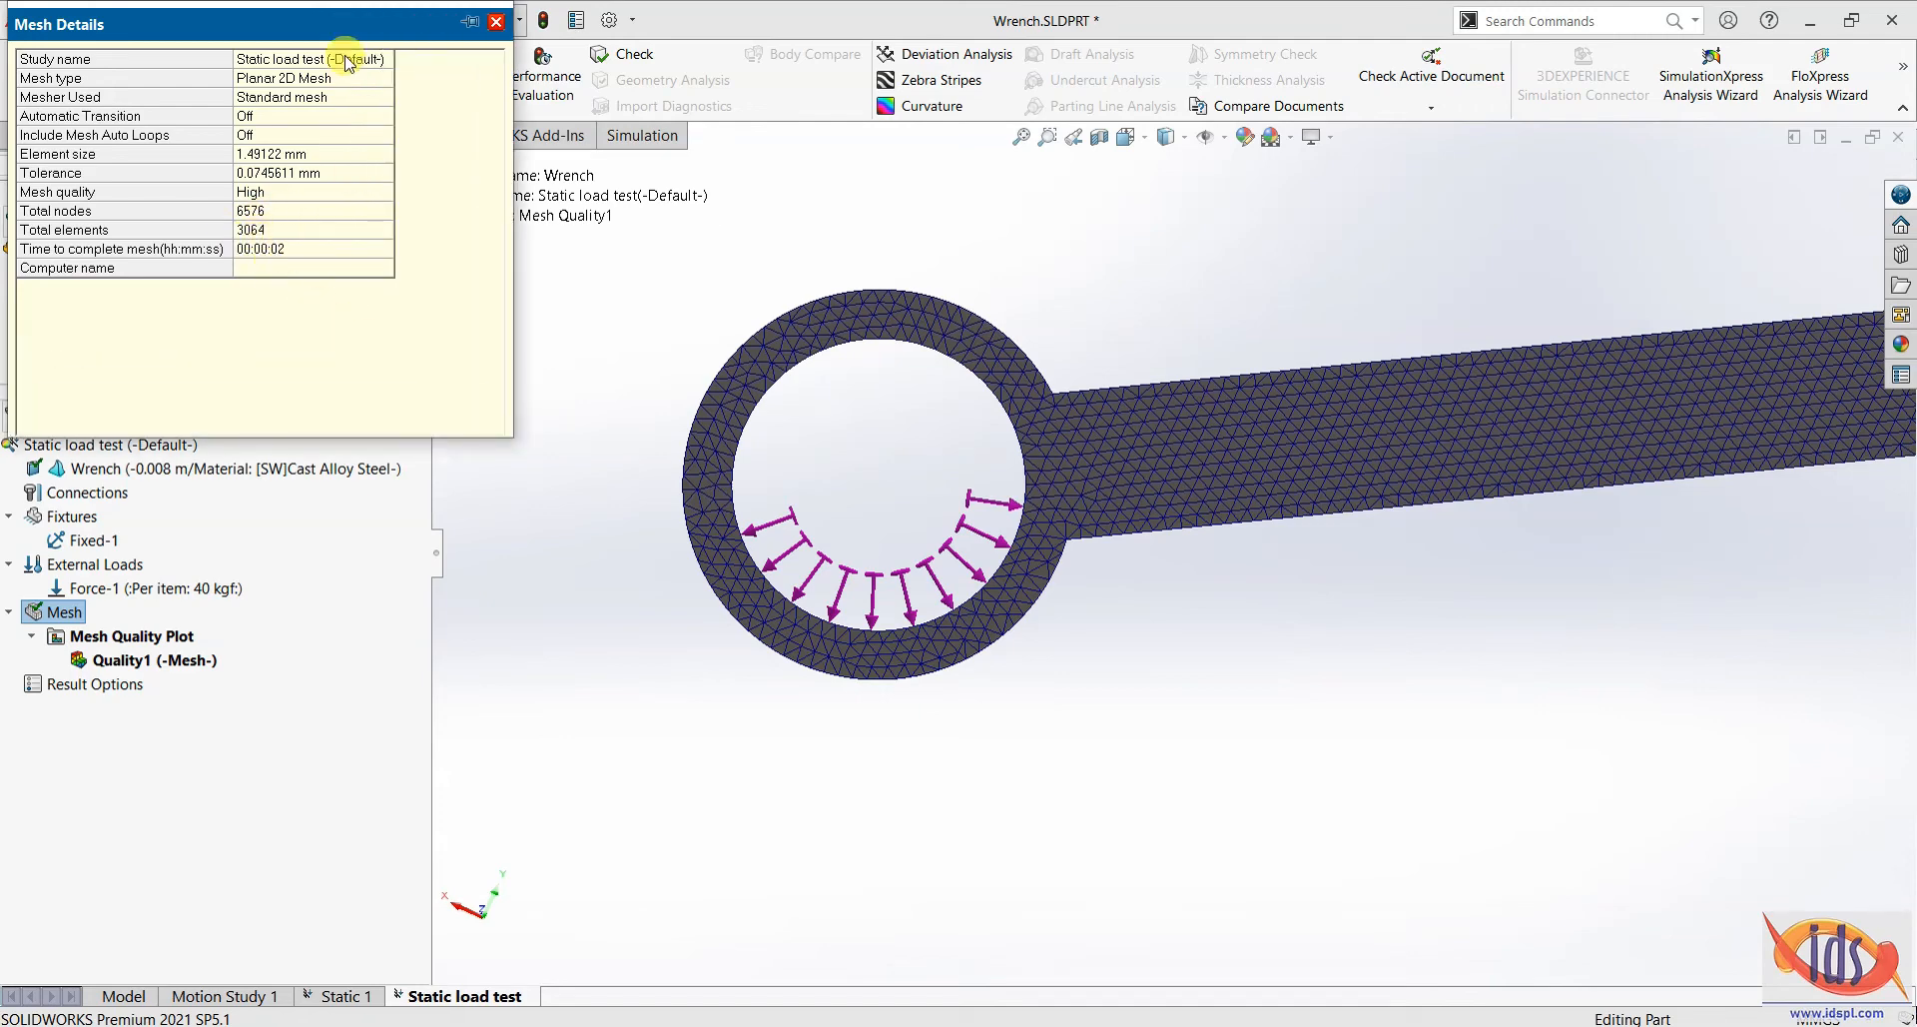
left_click(496, 24)
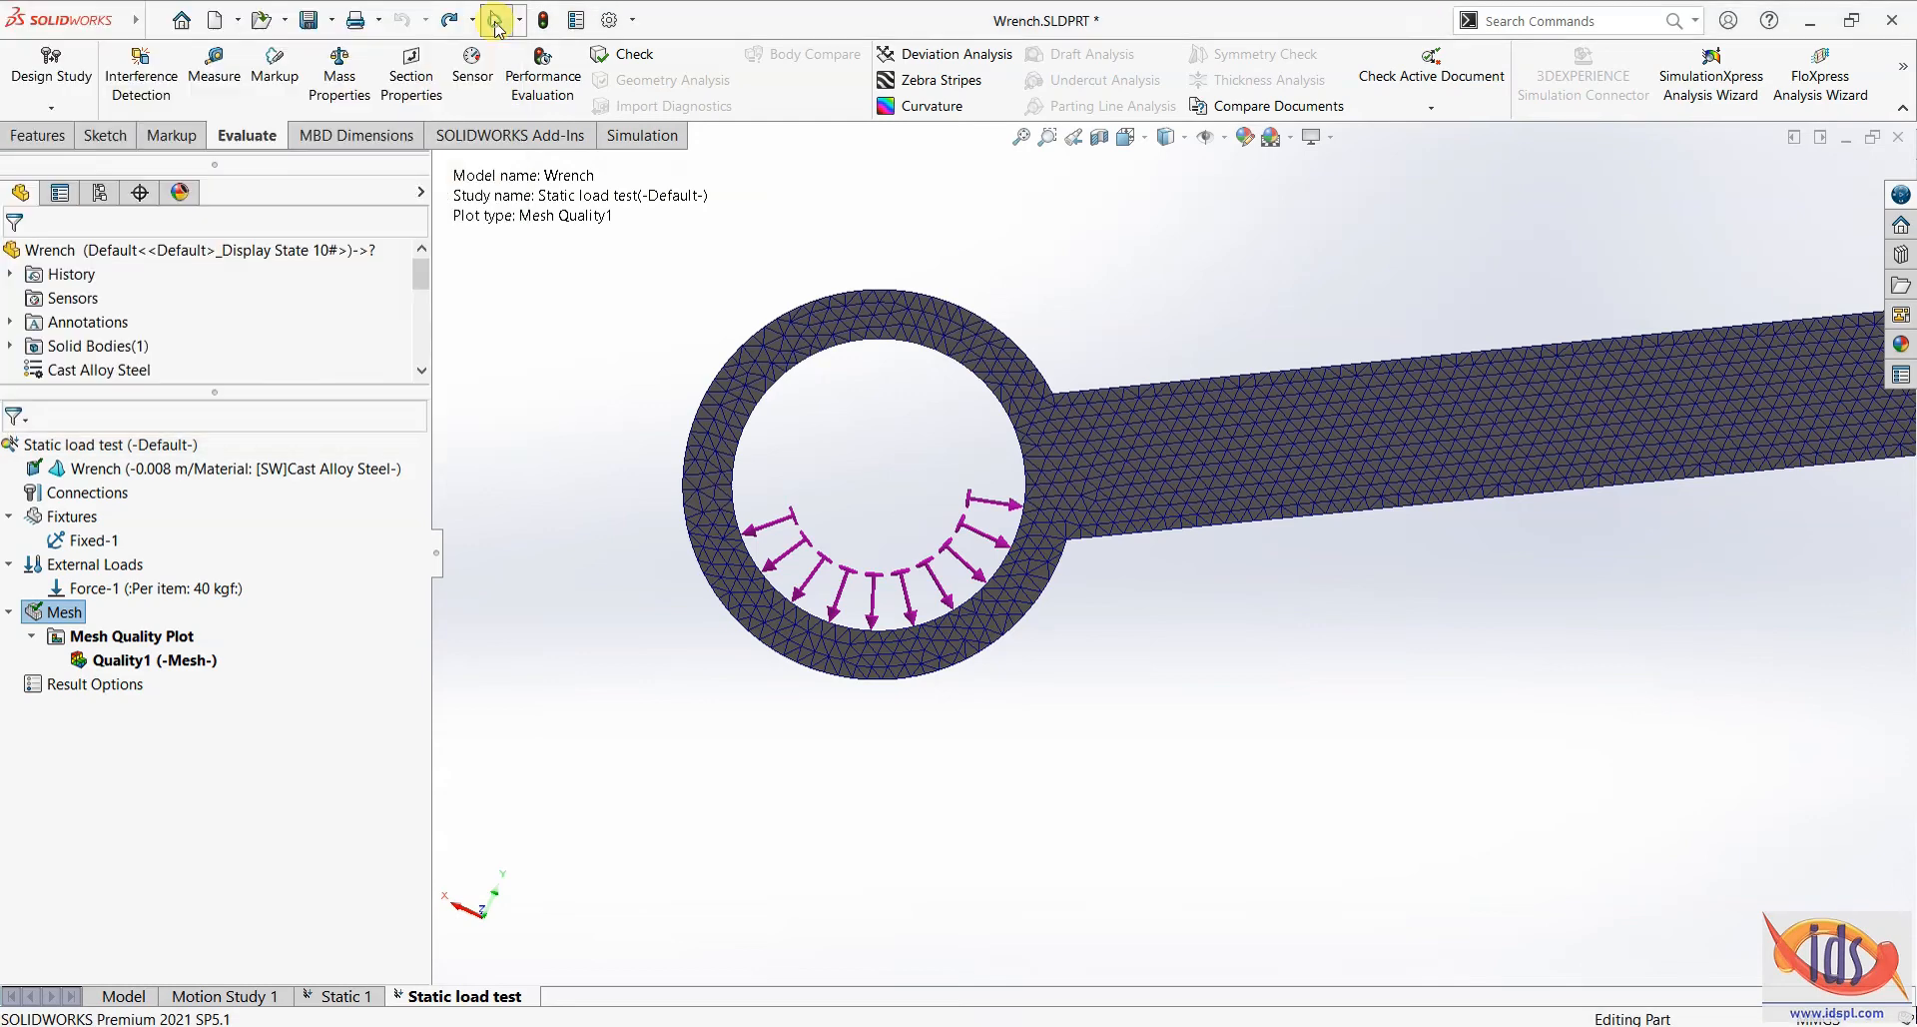
- Run the Static load test study and examine the wrench's deformed shape in the von Mises stress plot
left_click(139, 445)
right_click(139, 449)
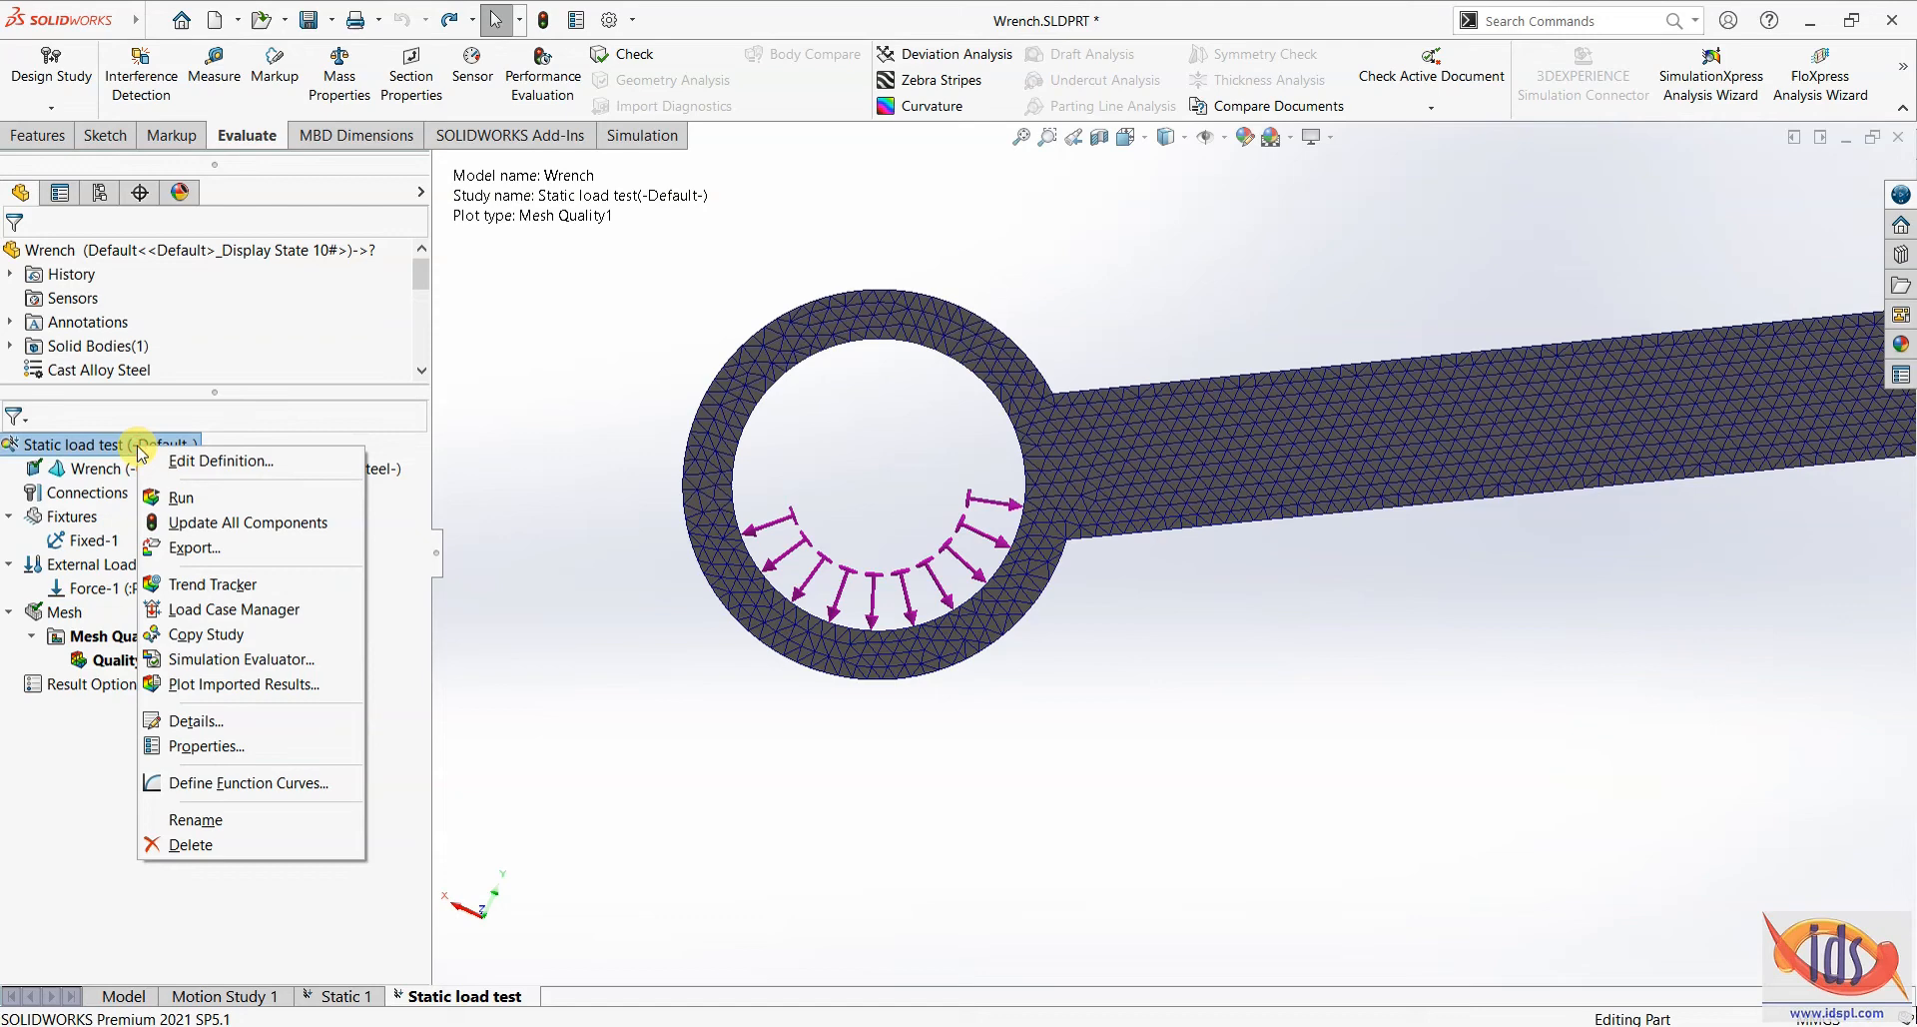
left_click(176, 499)
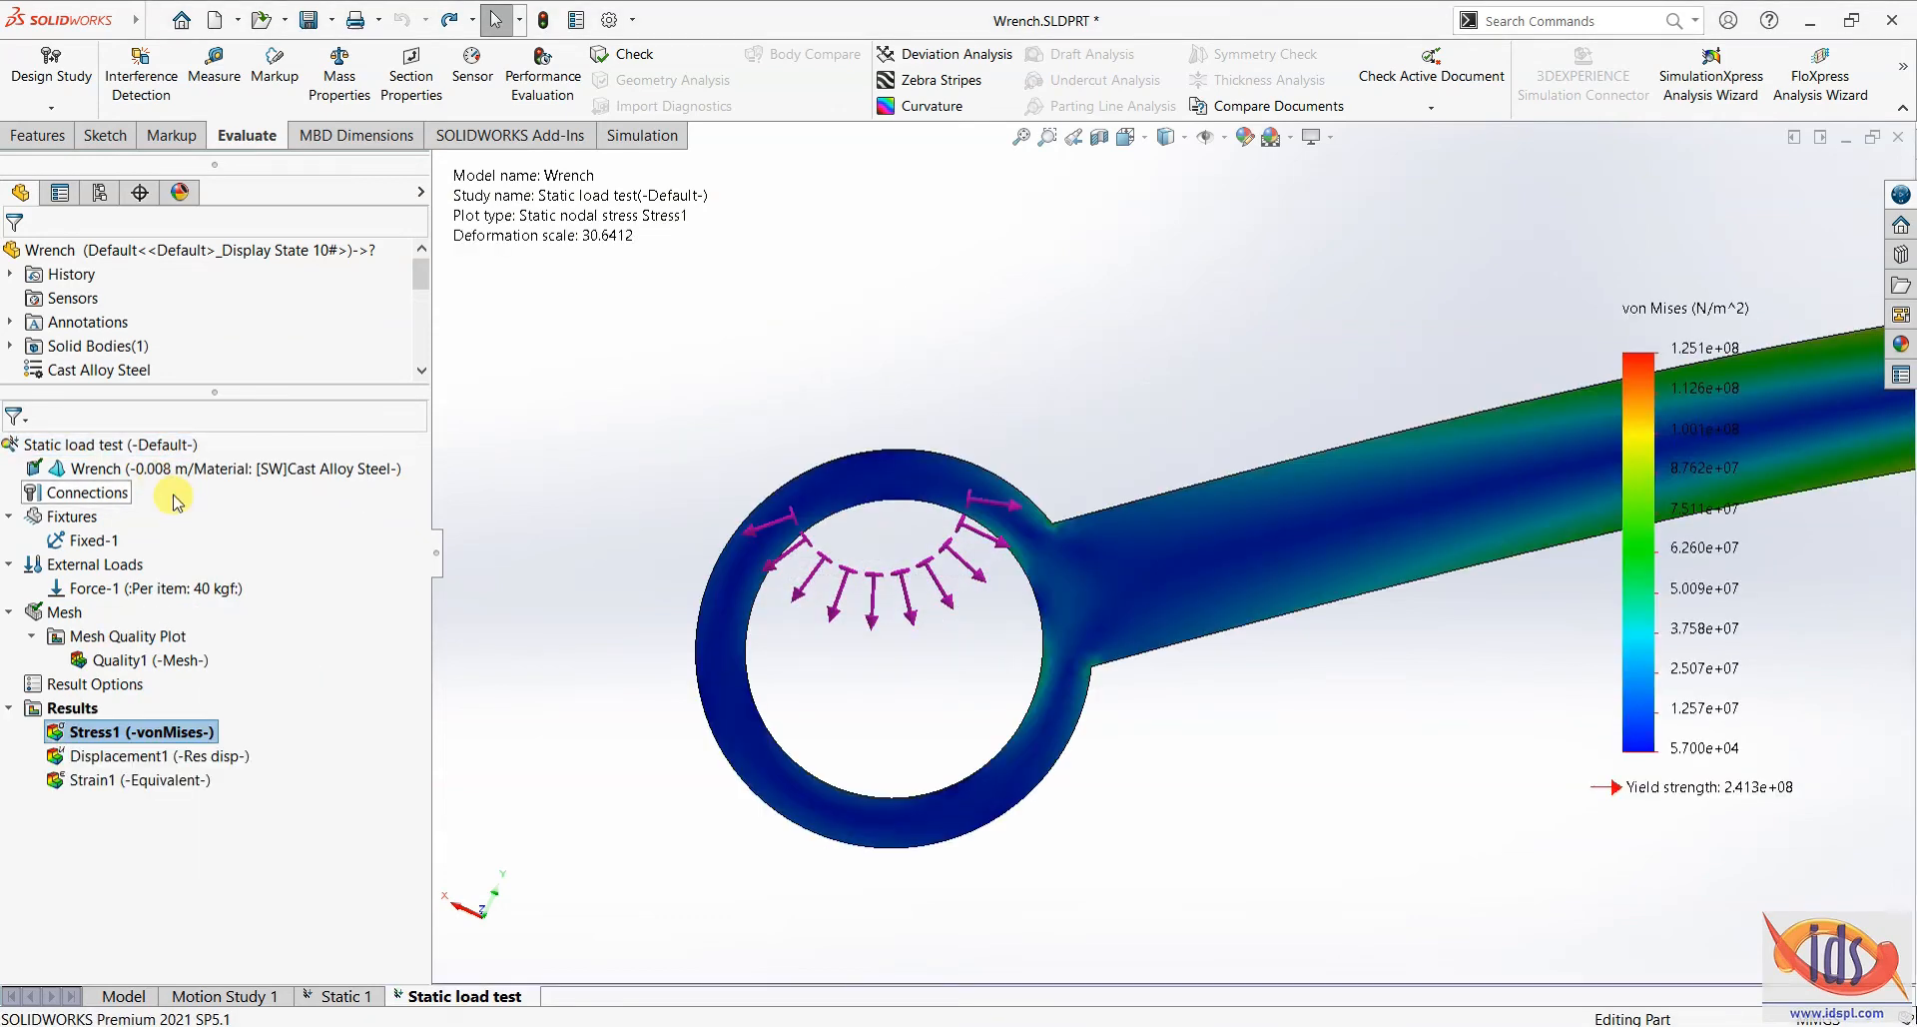
scroll(1212, 634, "down", 6)
scroll(1339, 564, "up", 3)
scroll(1316, 554, "down", 2)
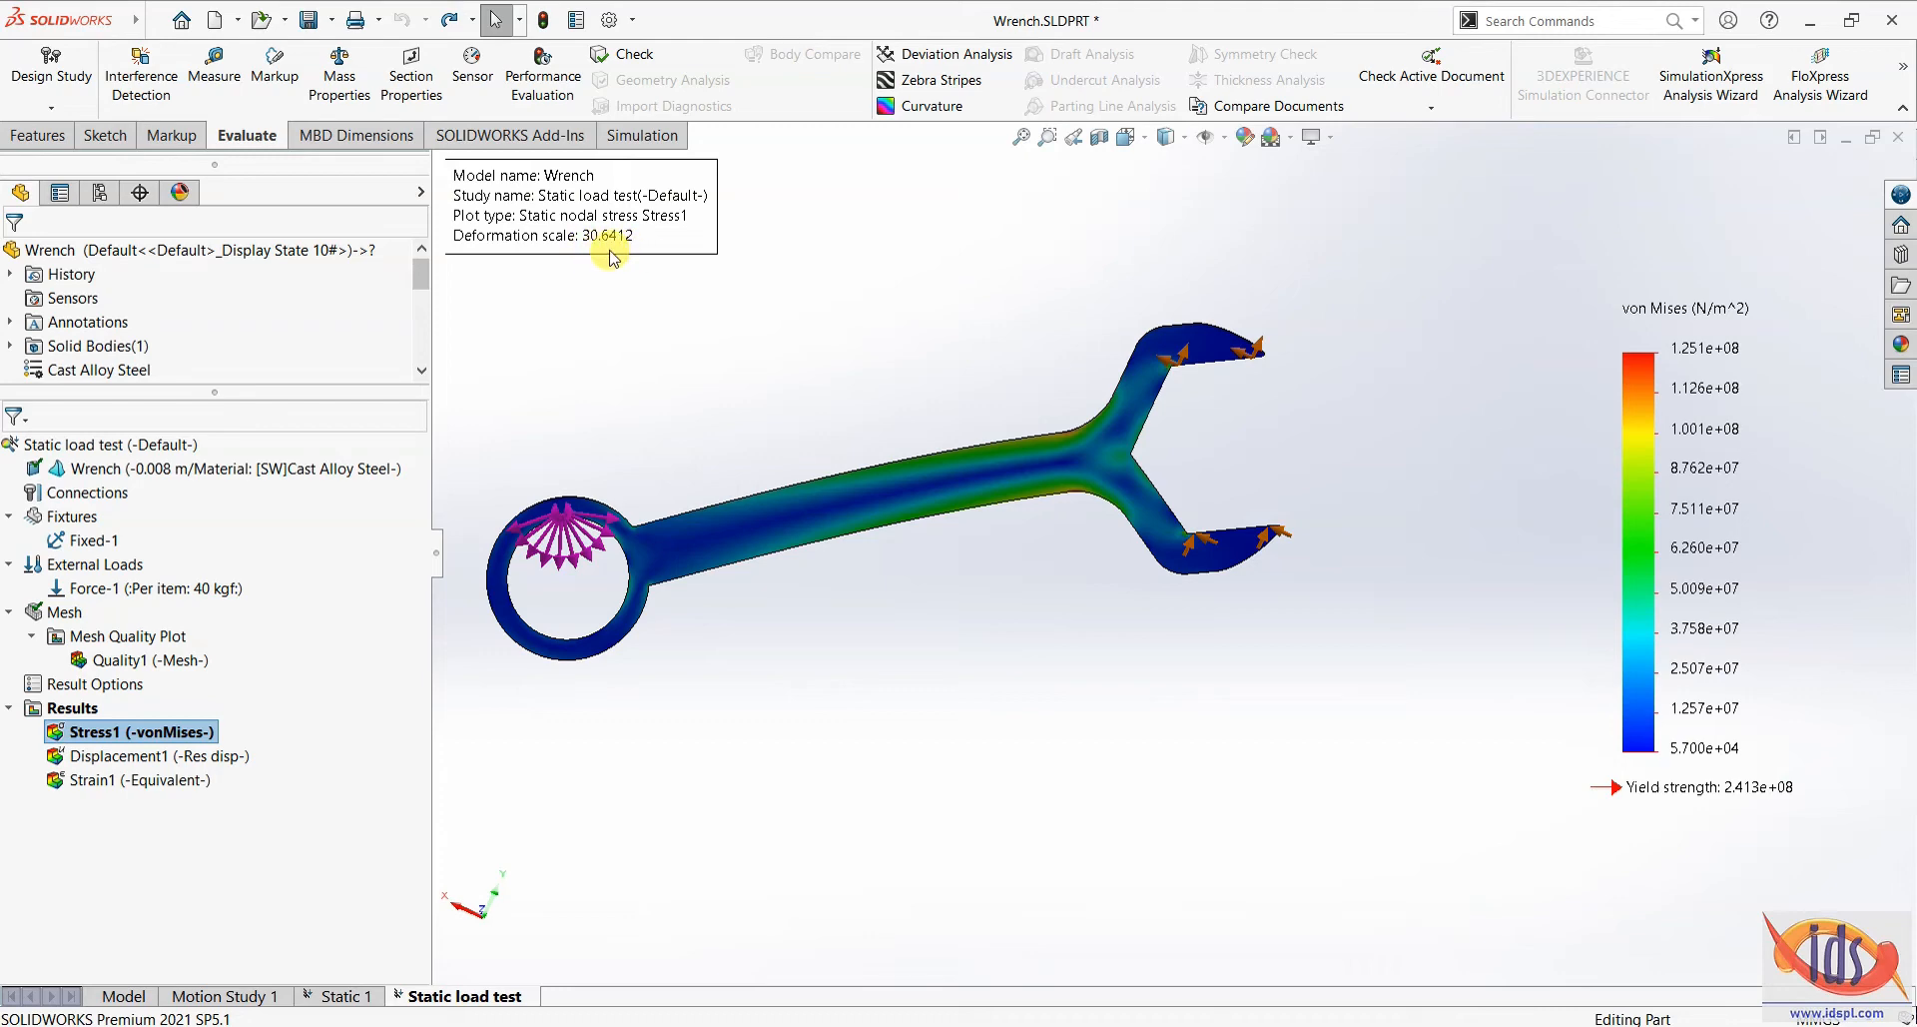
scroll(573, 638, "up", 2)
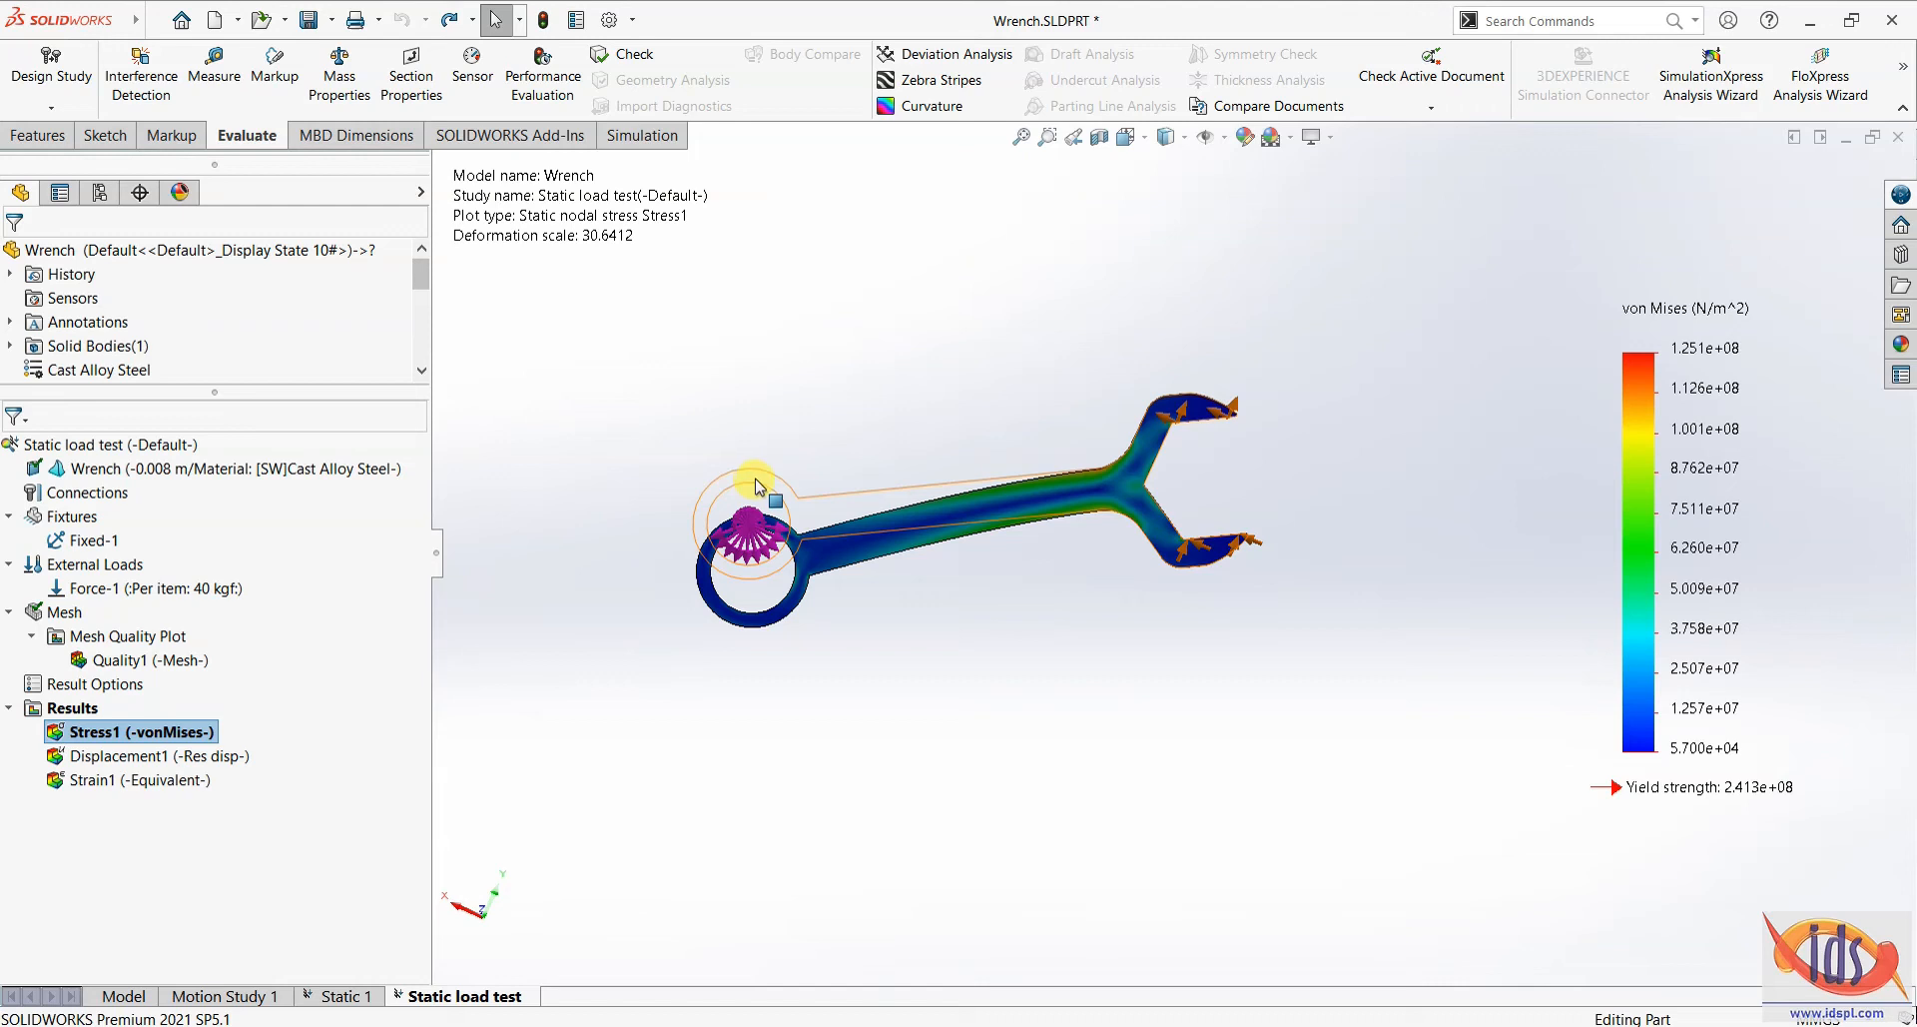
middle_click_drag(756, 489, 865, 557)
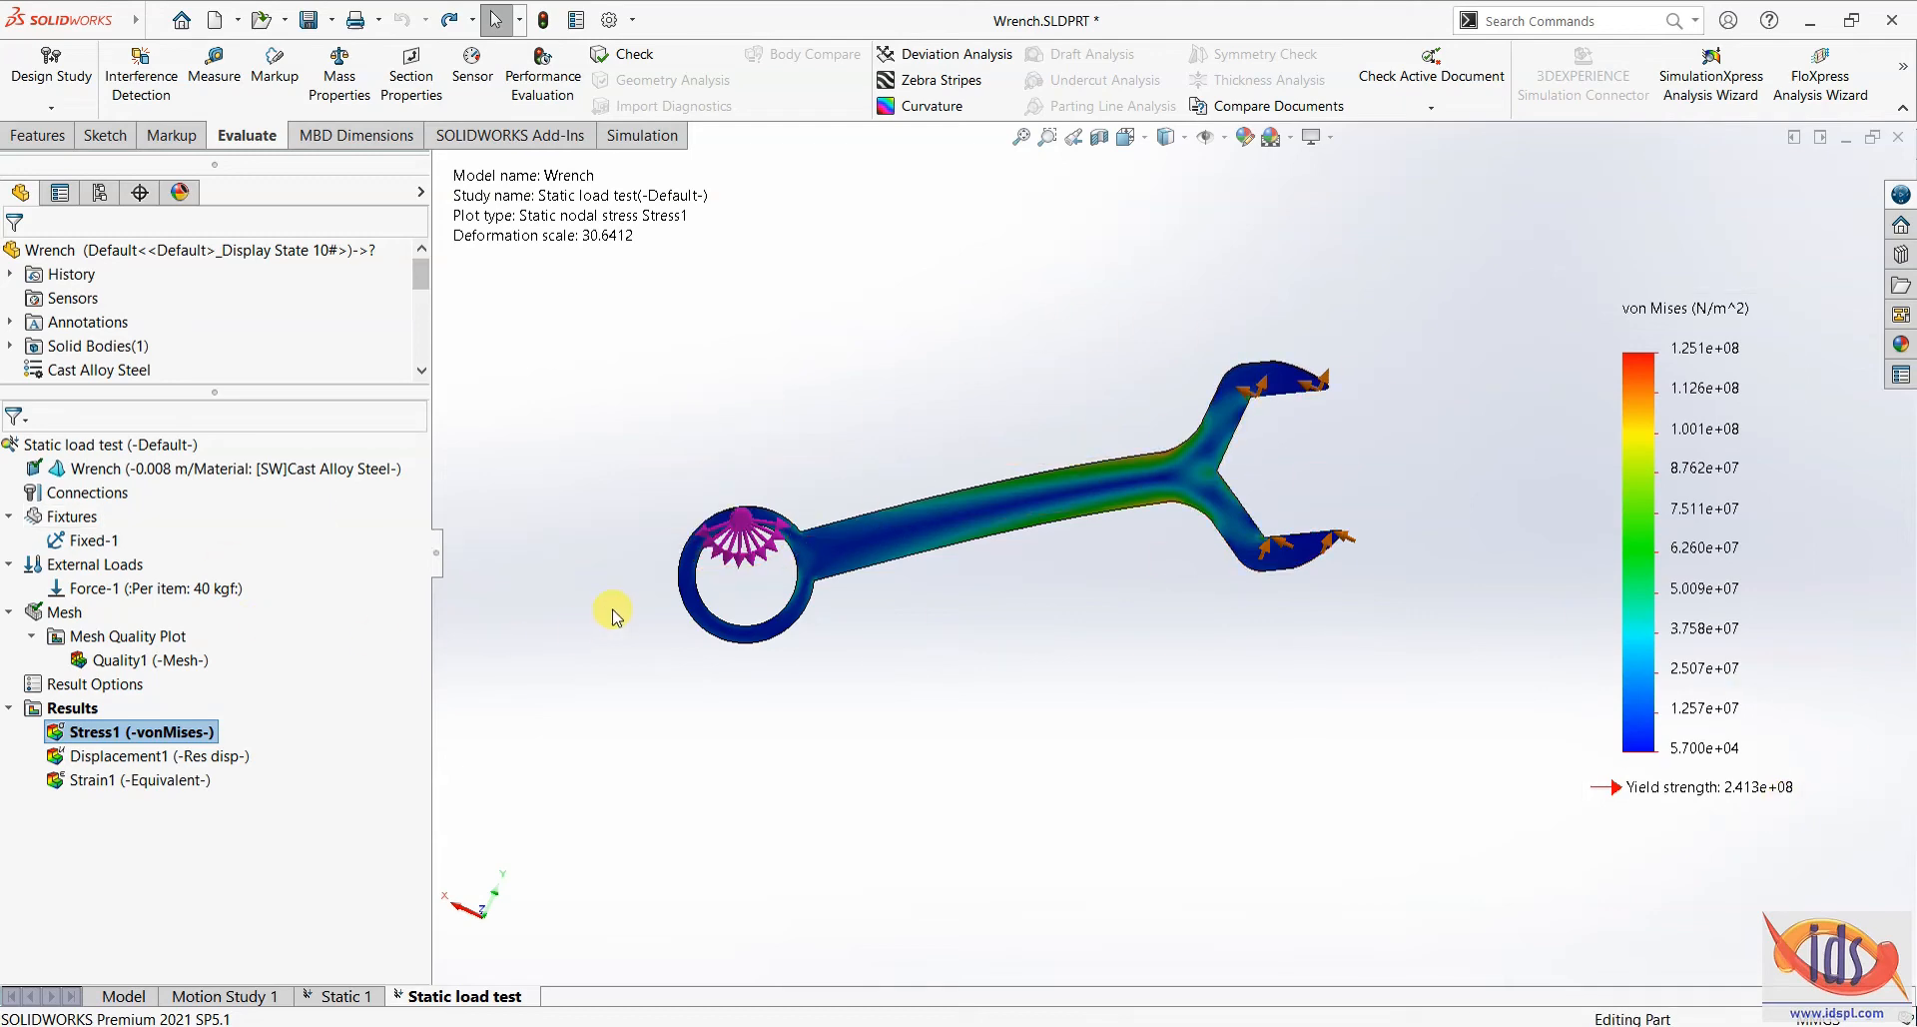
- Display the resultant displacement plot and examine the displacement around the ring
left_click(135, 756)
double_click(134, 756)
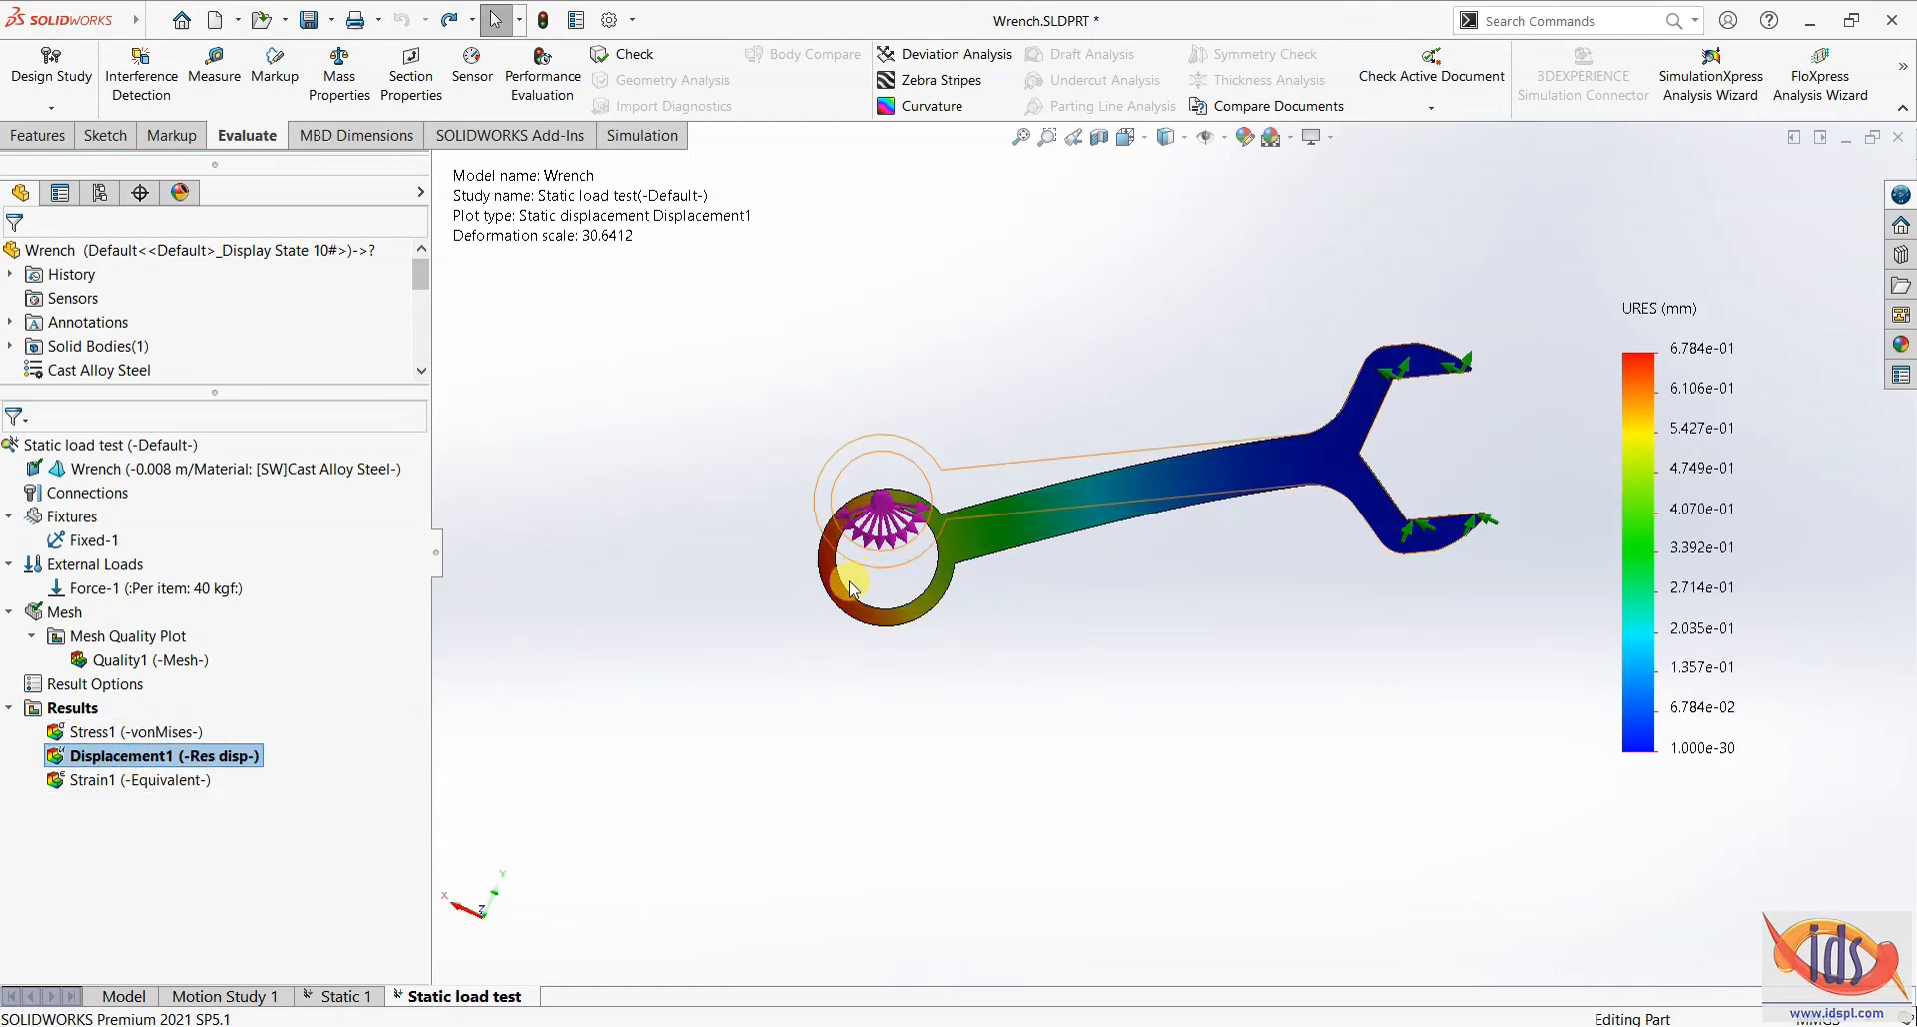
scroll(888, 528, "down", 3)
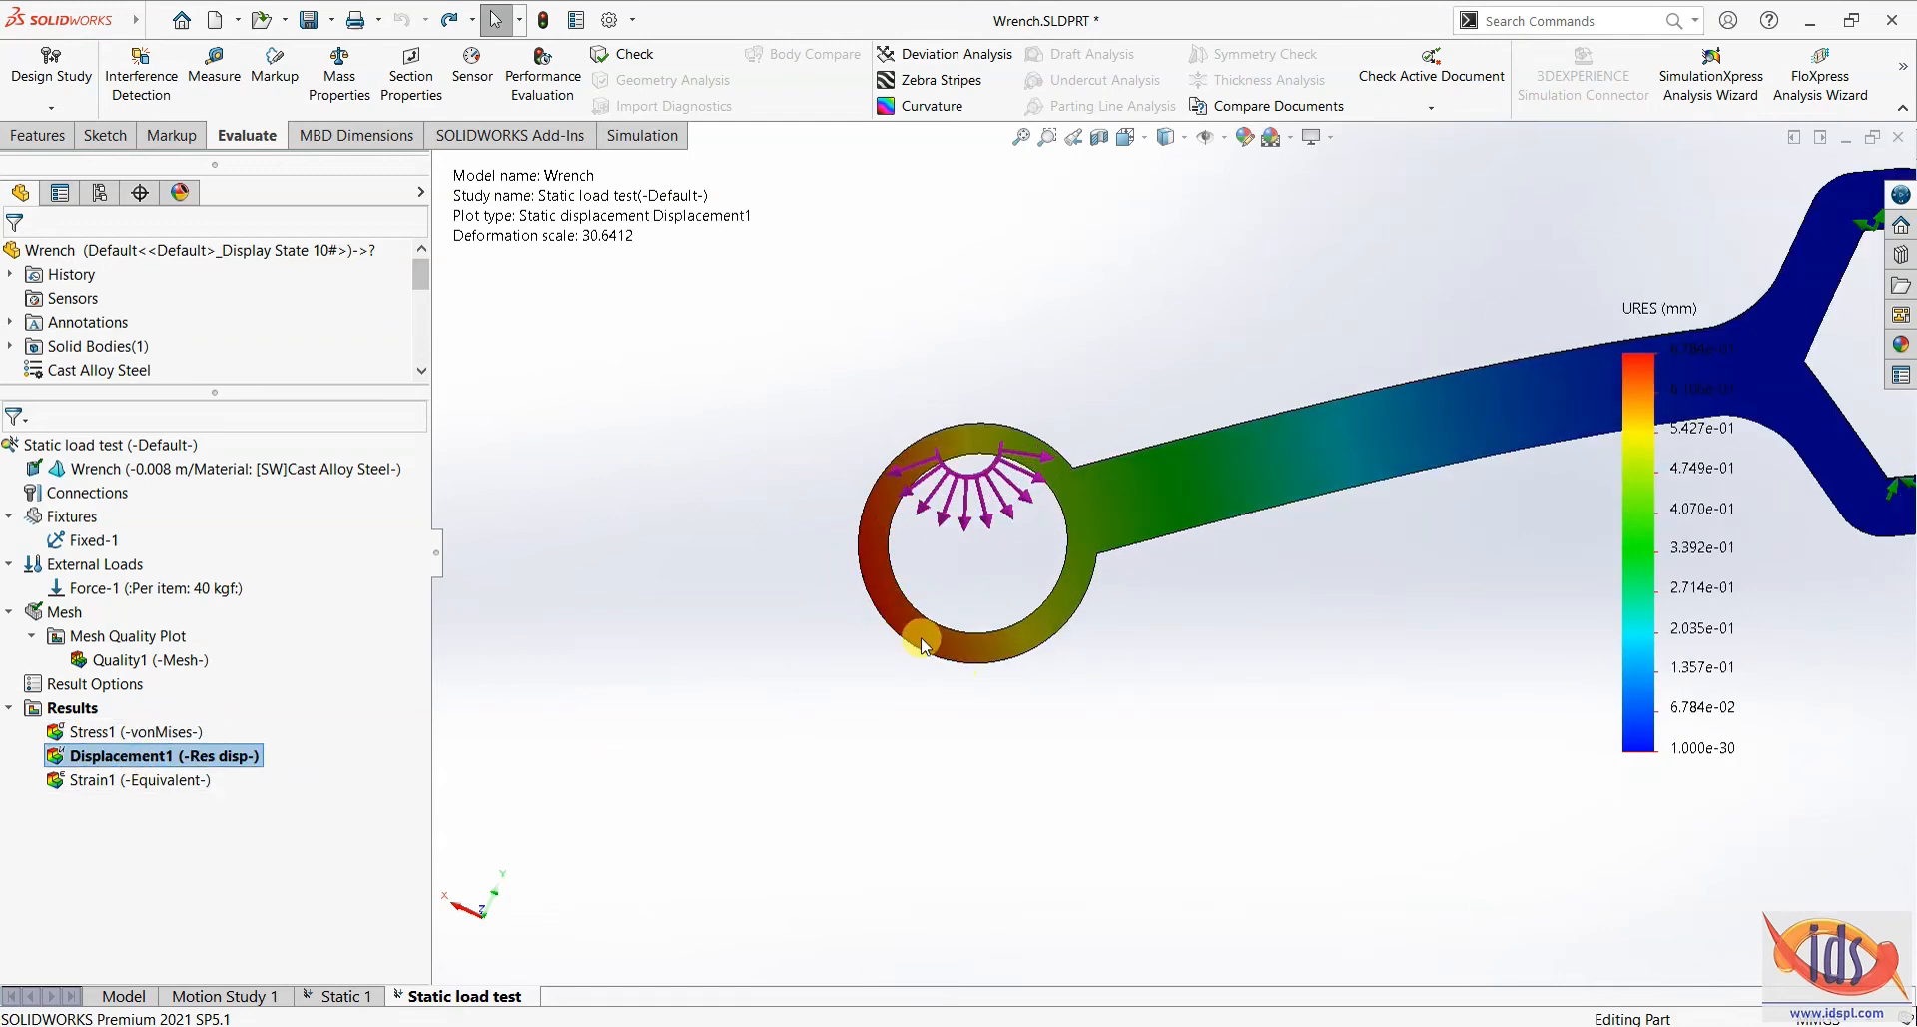
scroll(1117, 637, "up", 3)
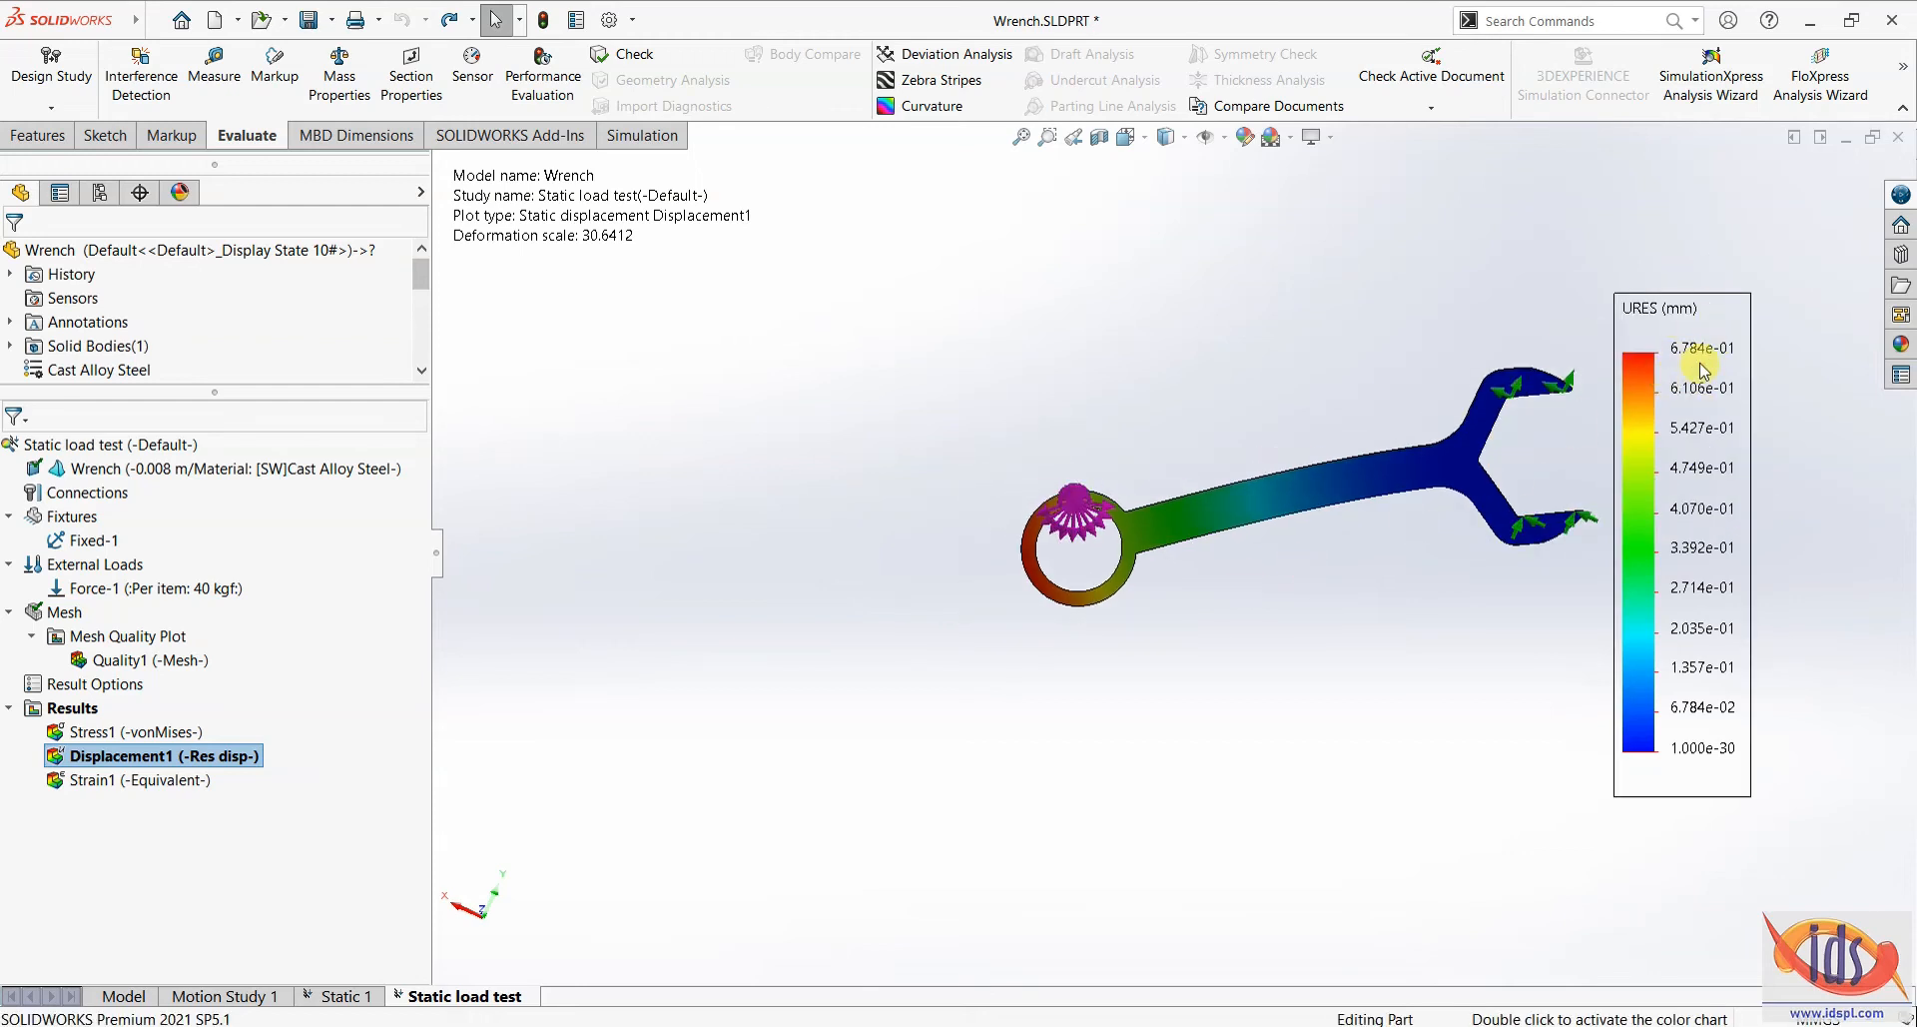
- Set the displacement plot's legend number format to general and show its minimum and maximum annotations
right_click(160, 759)
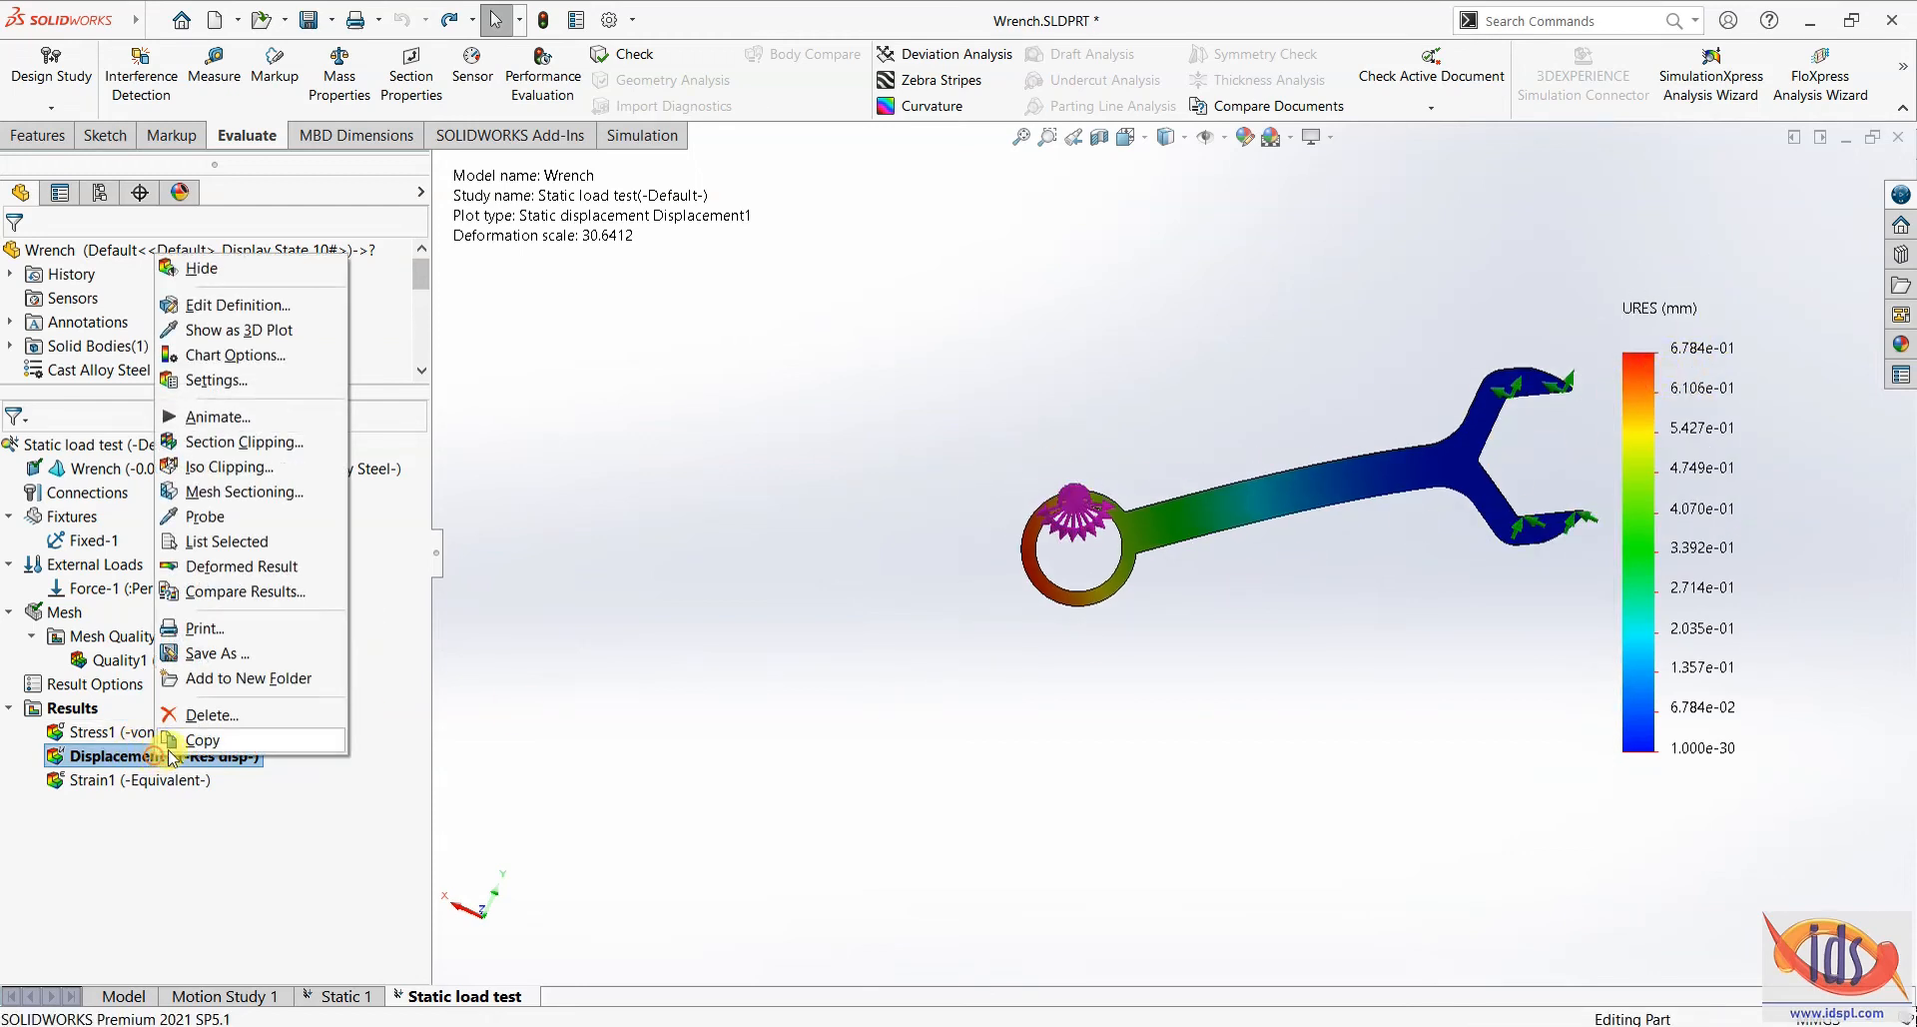
left_click(268, 305)
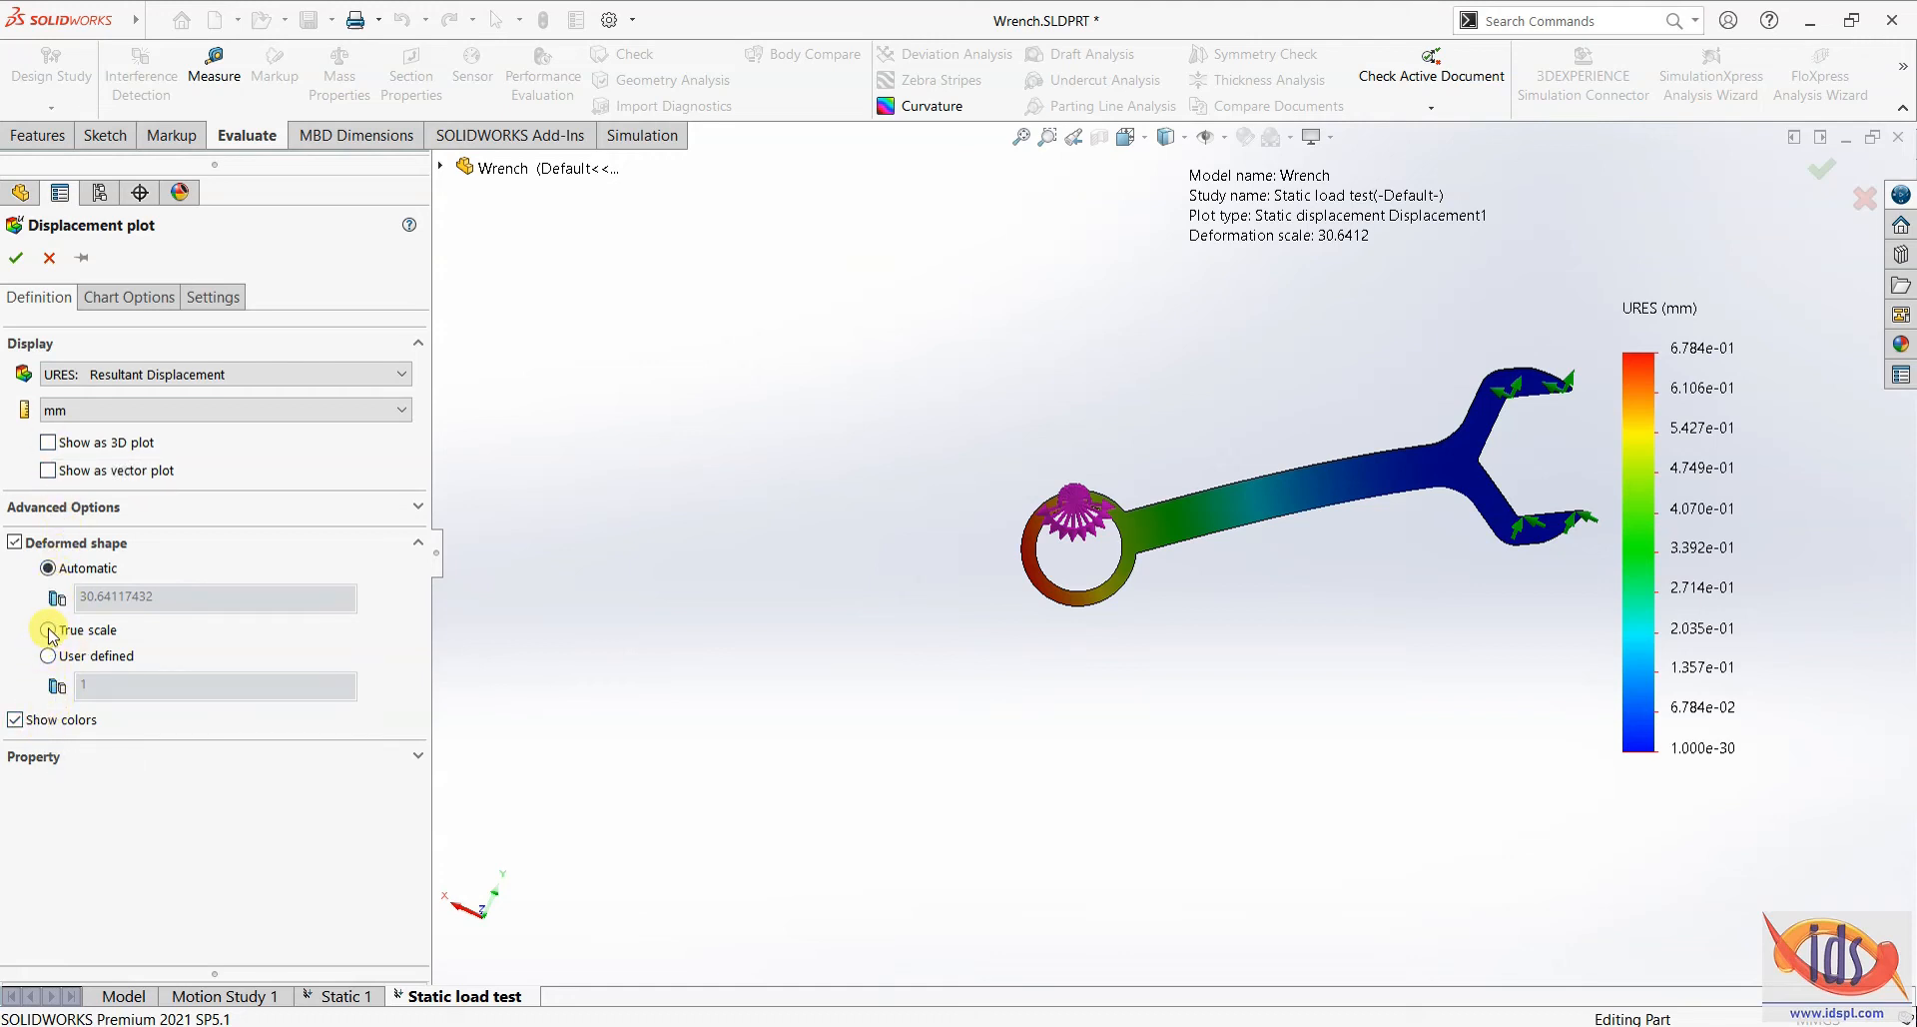
left_click(148, 295)
left_click(190, 850)
left_click(200, 906)
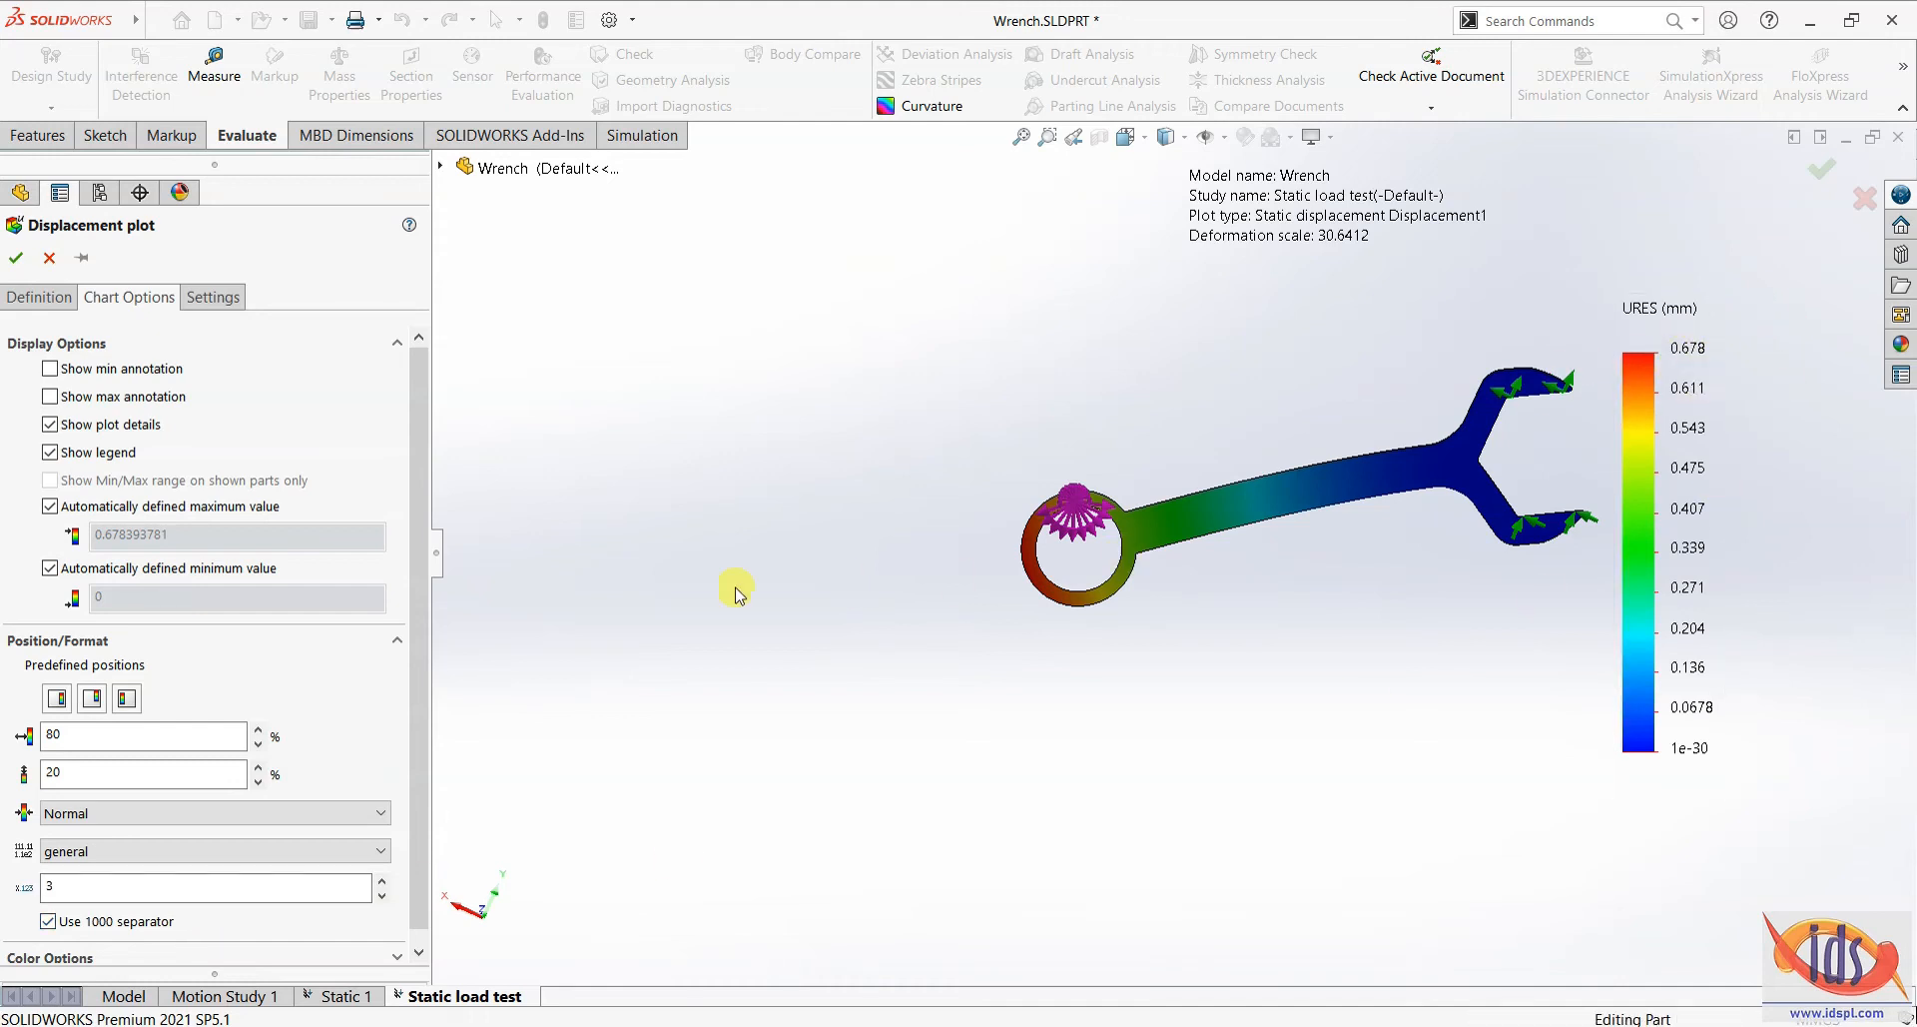
left_click(49, 369)
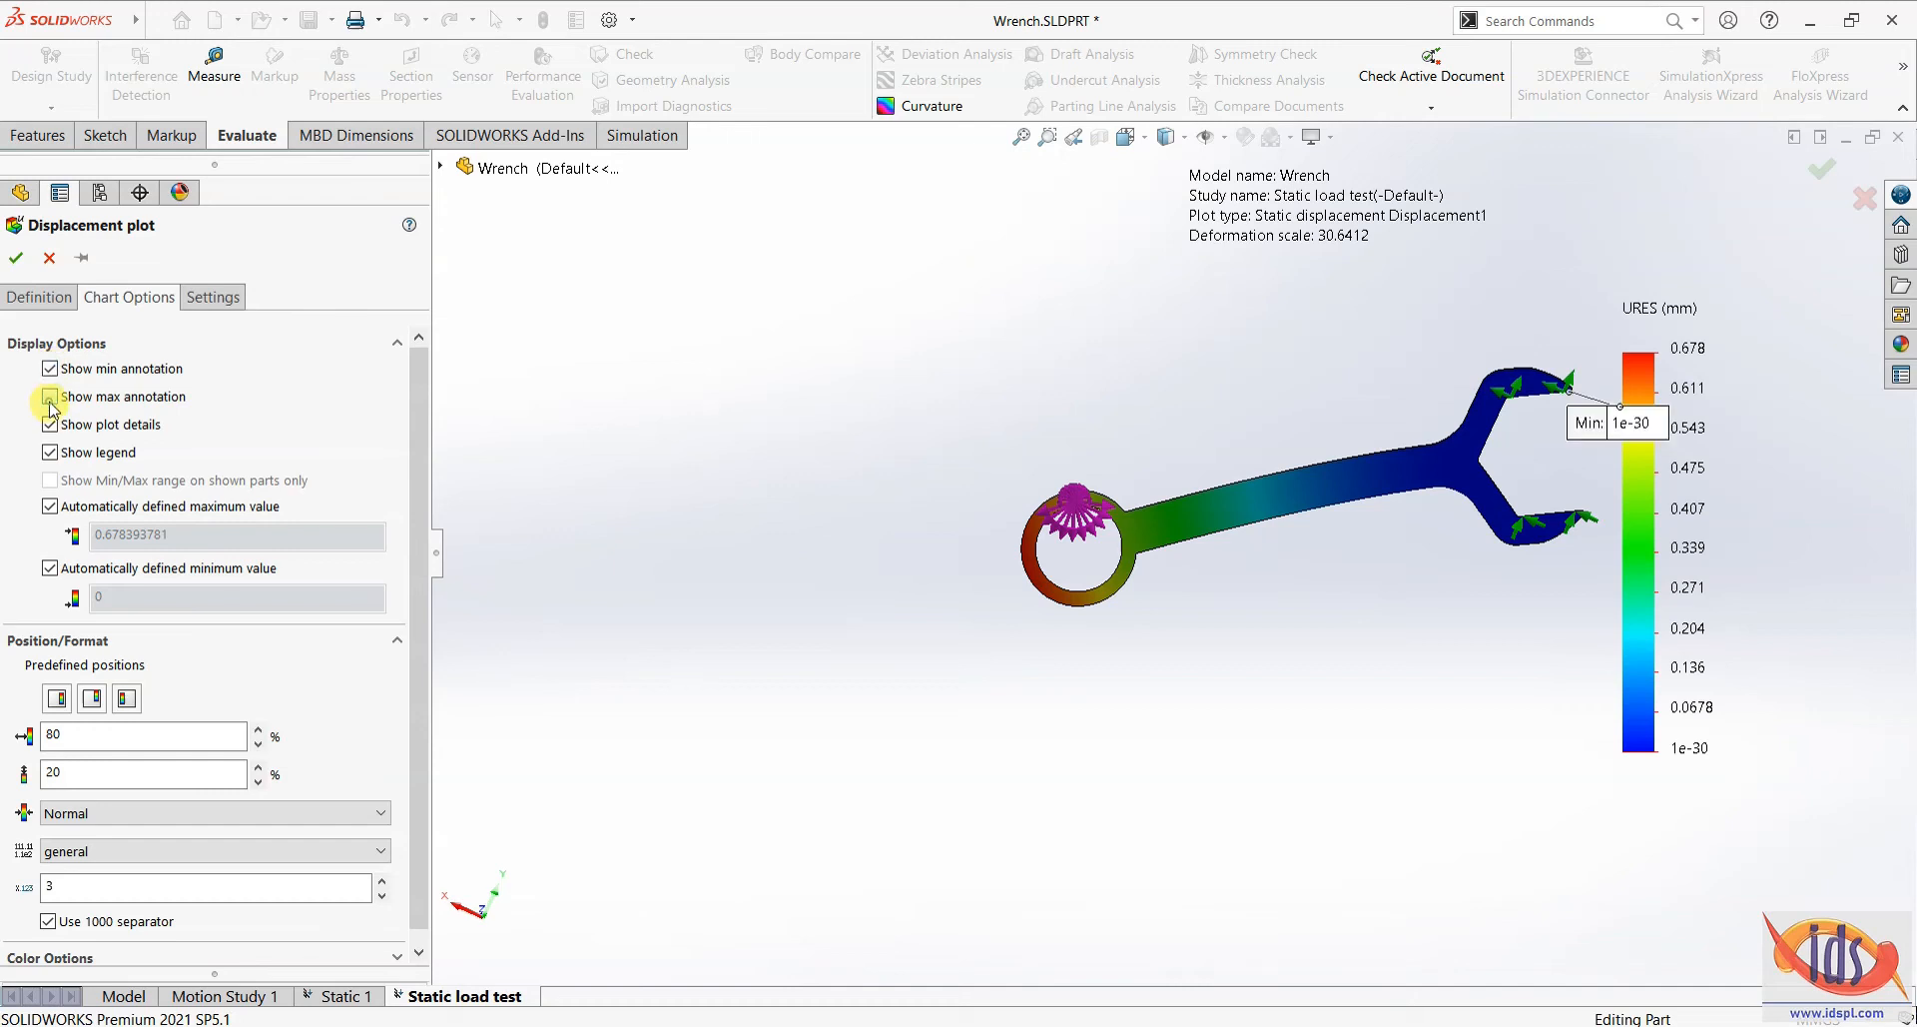
left_click(50, 398)
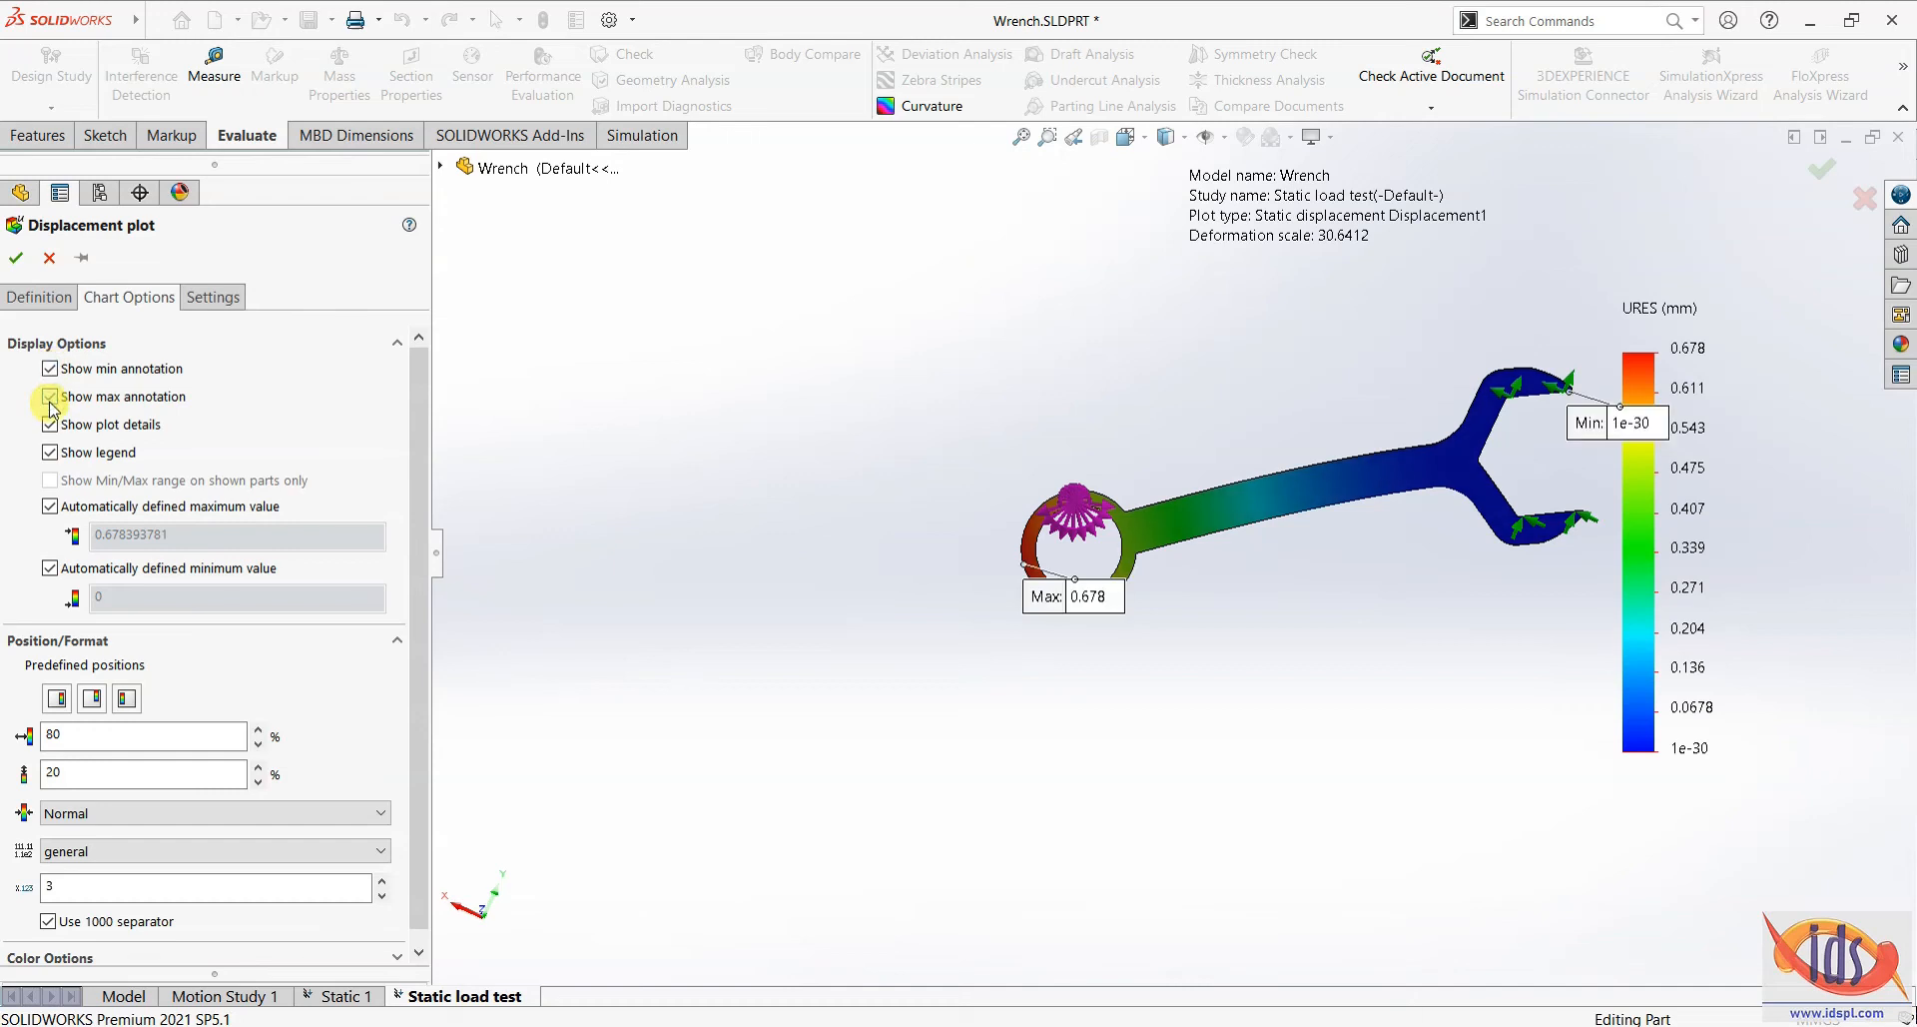
- Set the displacement plot's boundary display to Mesh and apply the plot settings
left_click(215, 301)
left_click(122, 439)
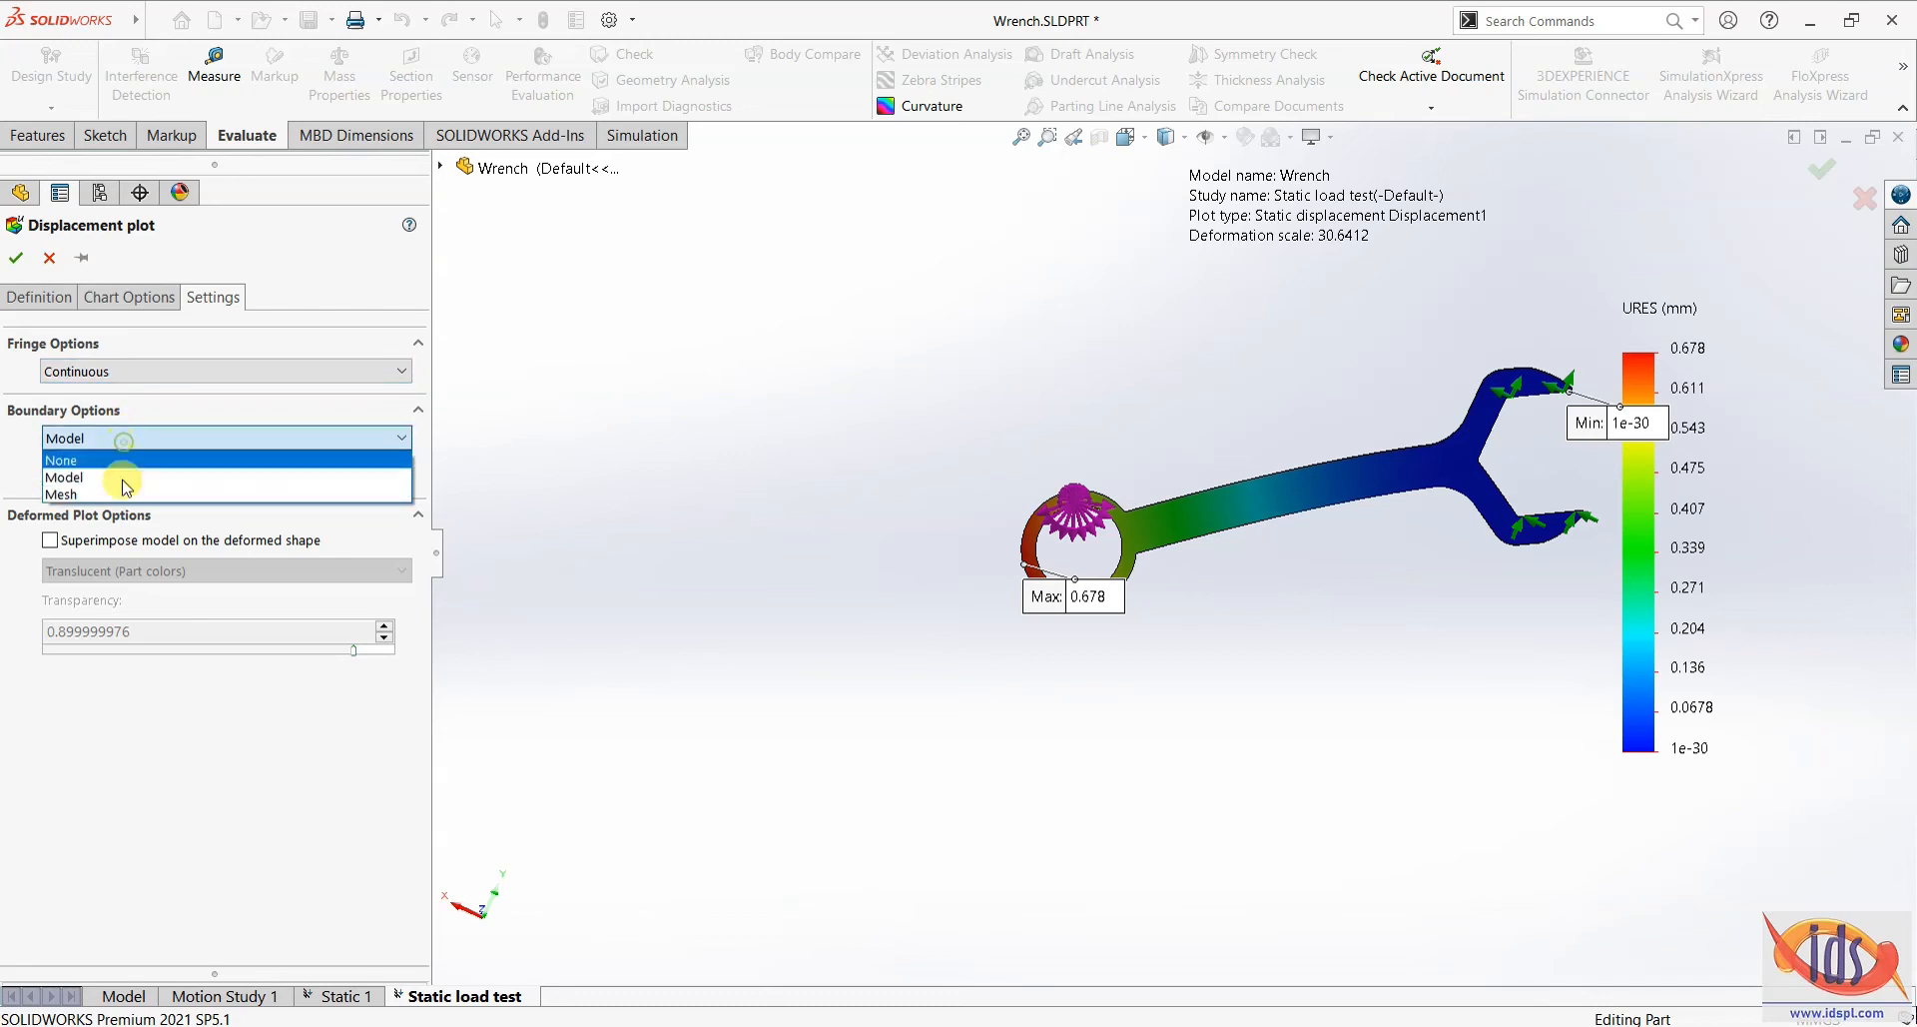
left_click(120, 494)
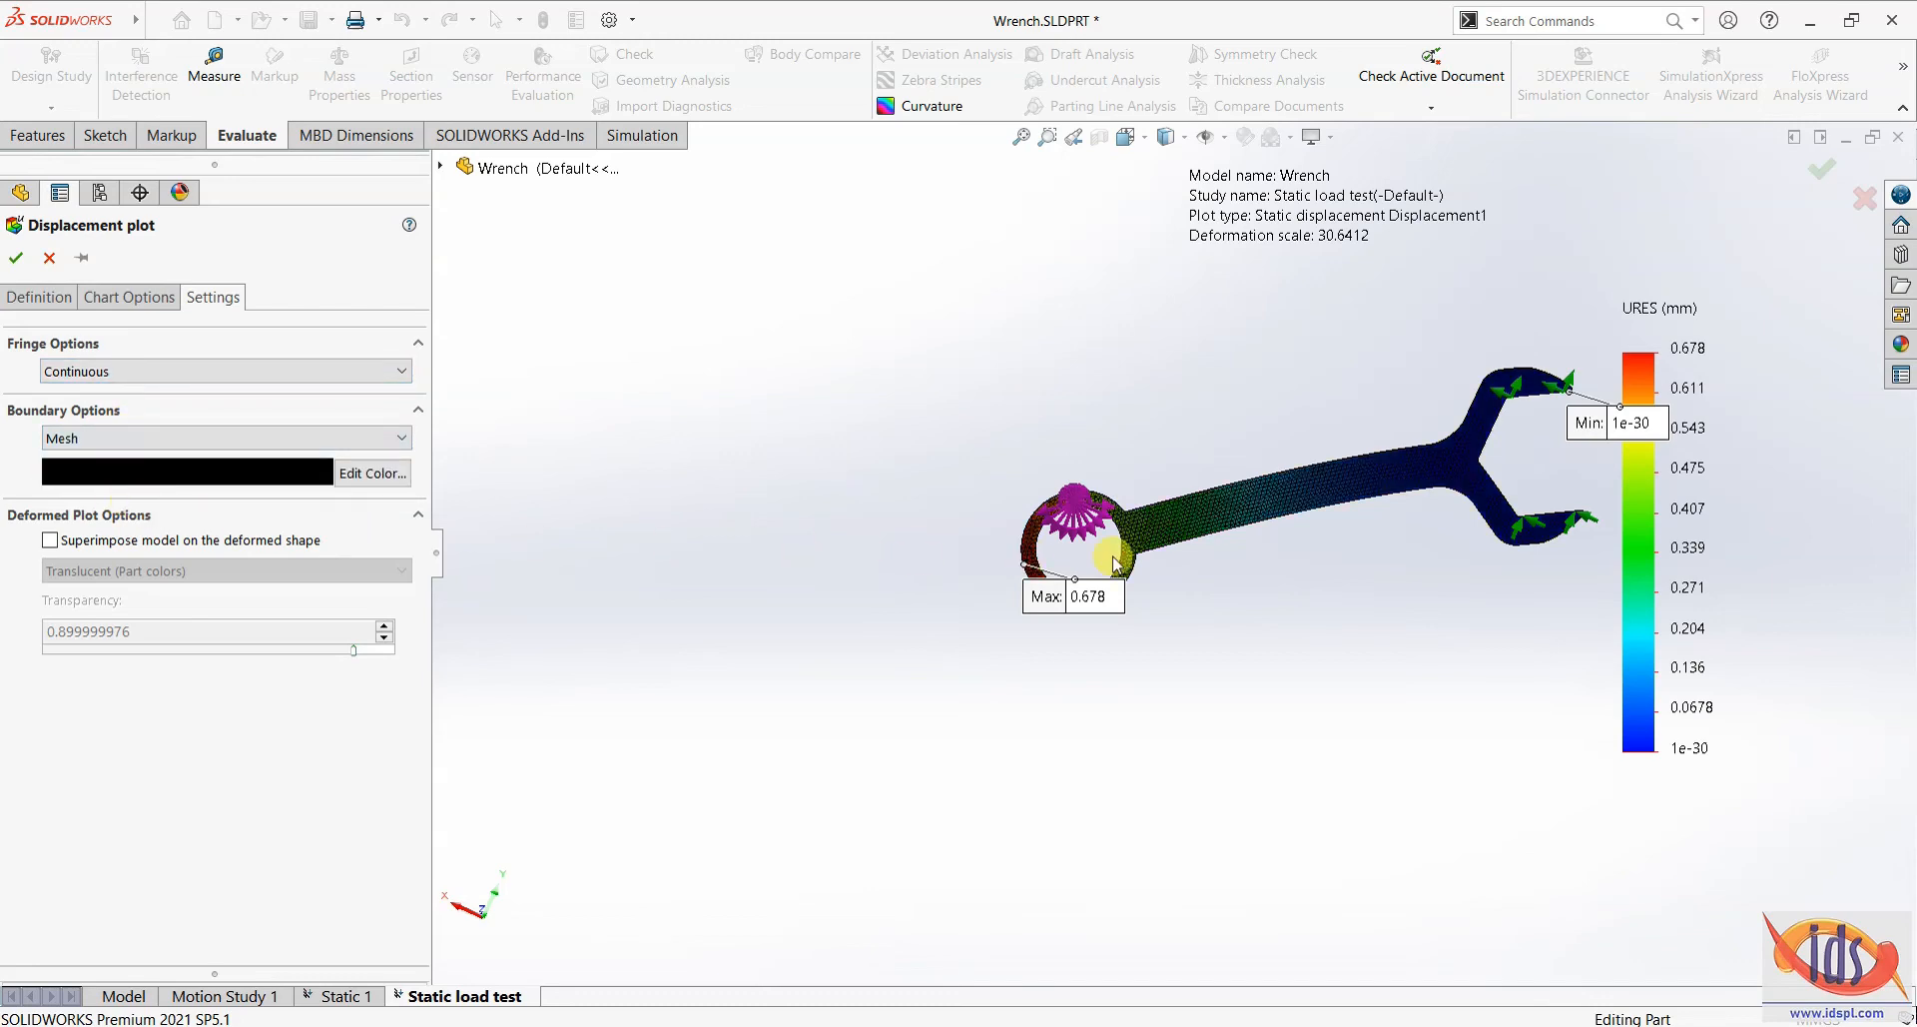
scroll(1123, 544, "down", 5)
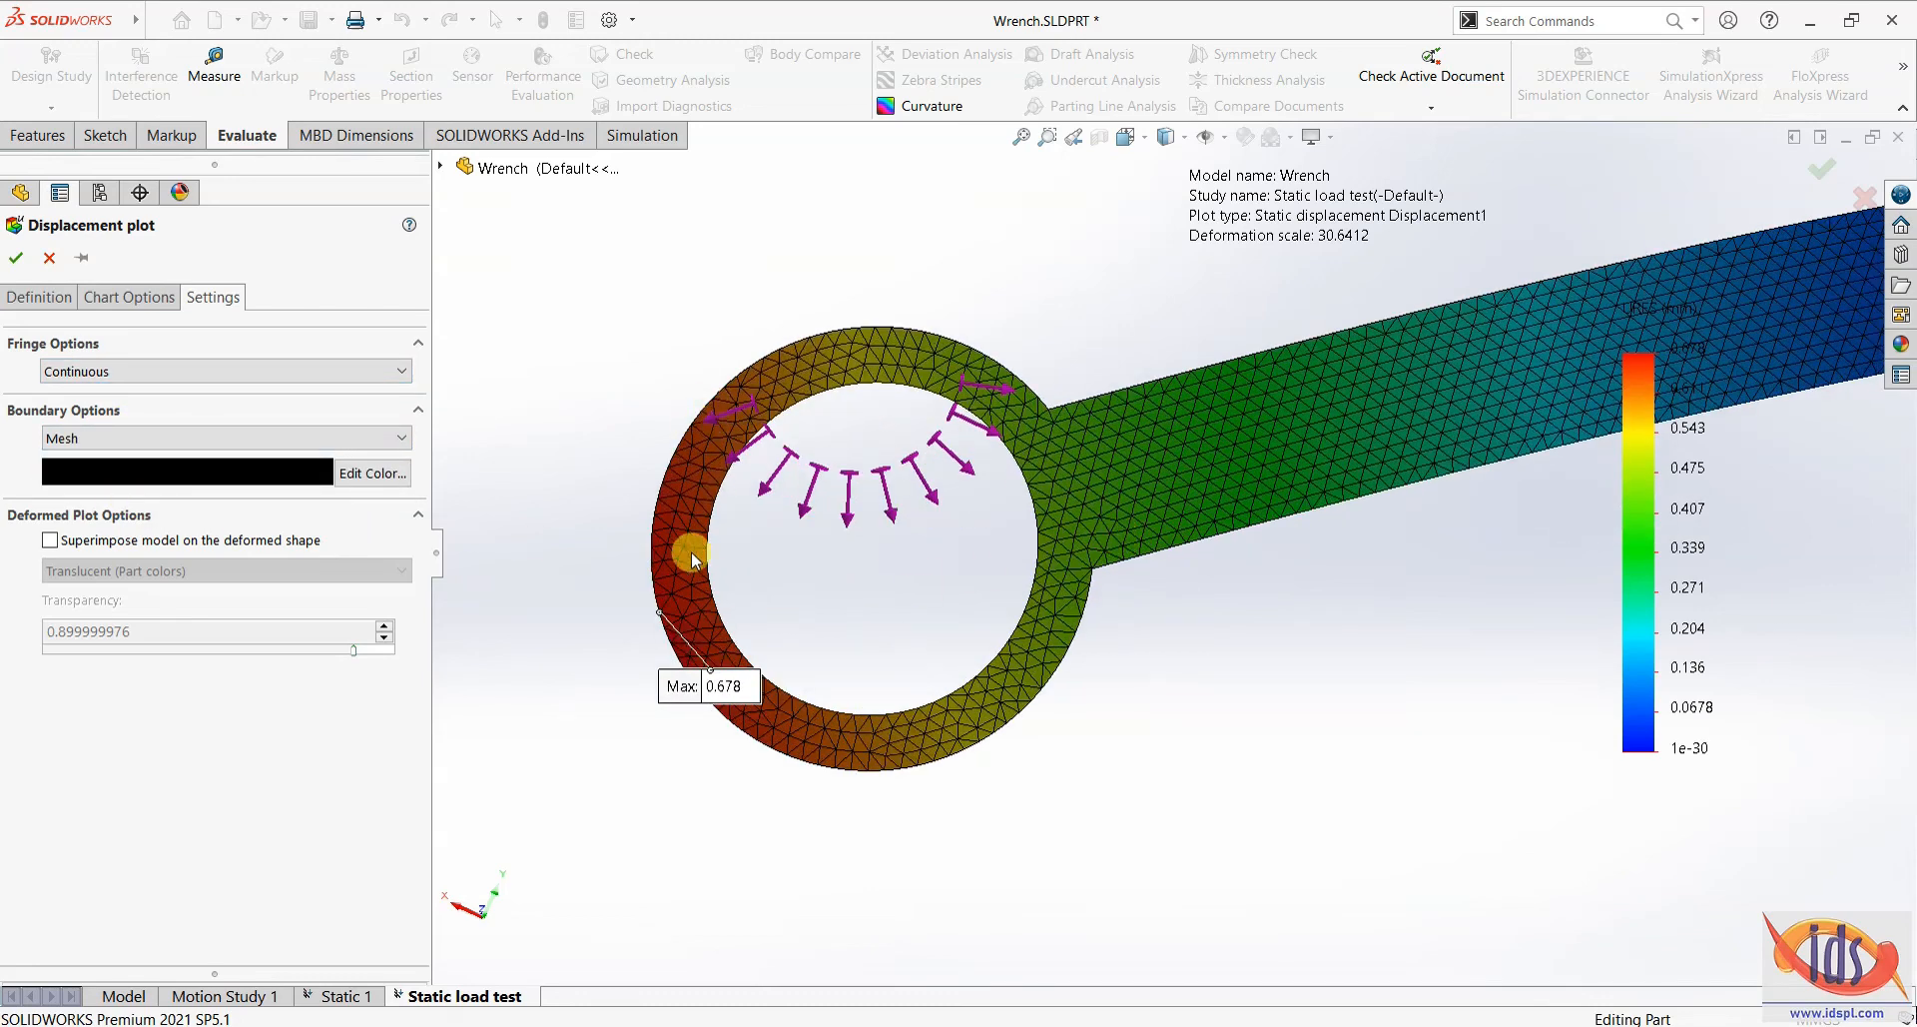
left_click(16, 262)
- Orient the displacement plot to the back view and move the minimum and maximum annotations clear of the wrench
scroll(906, 484, "up", 5)
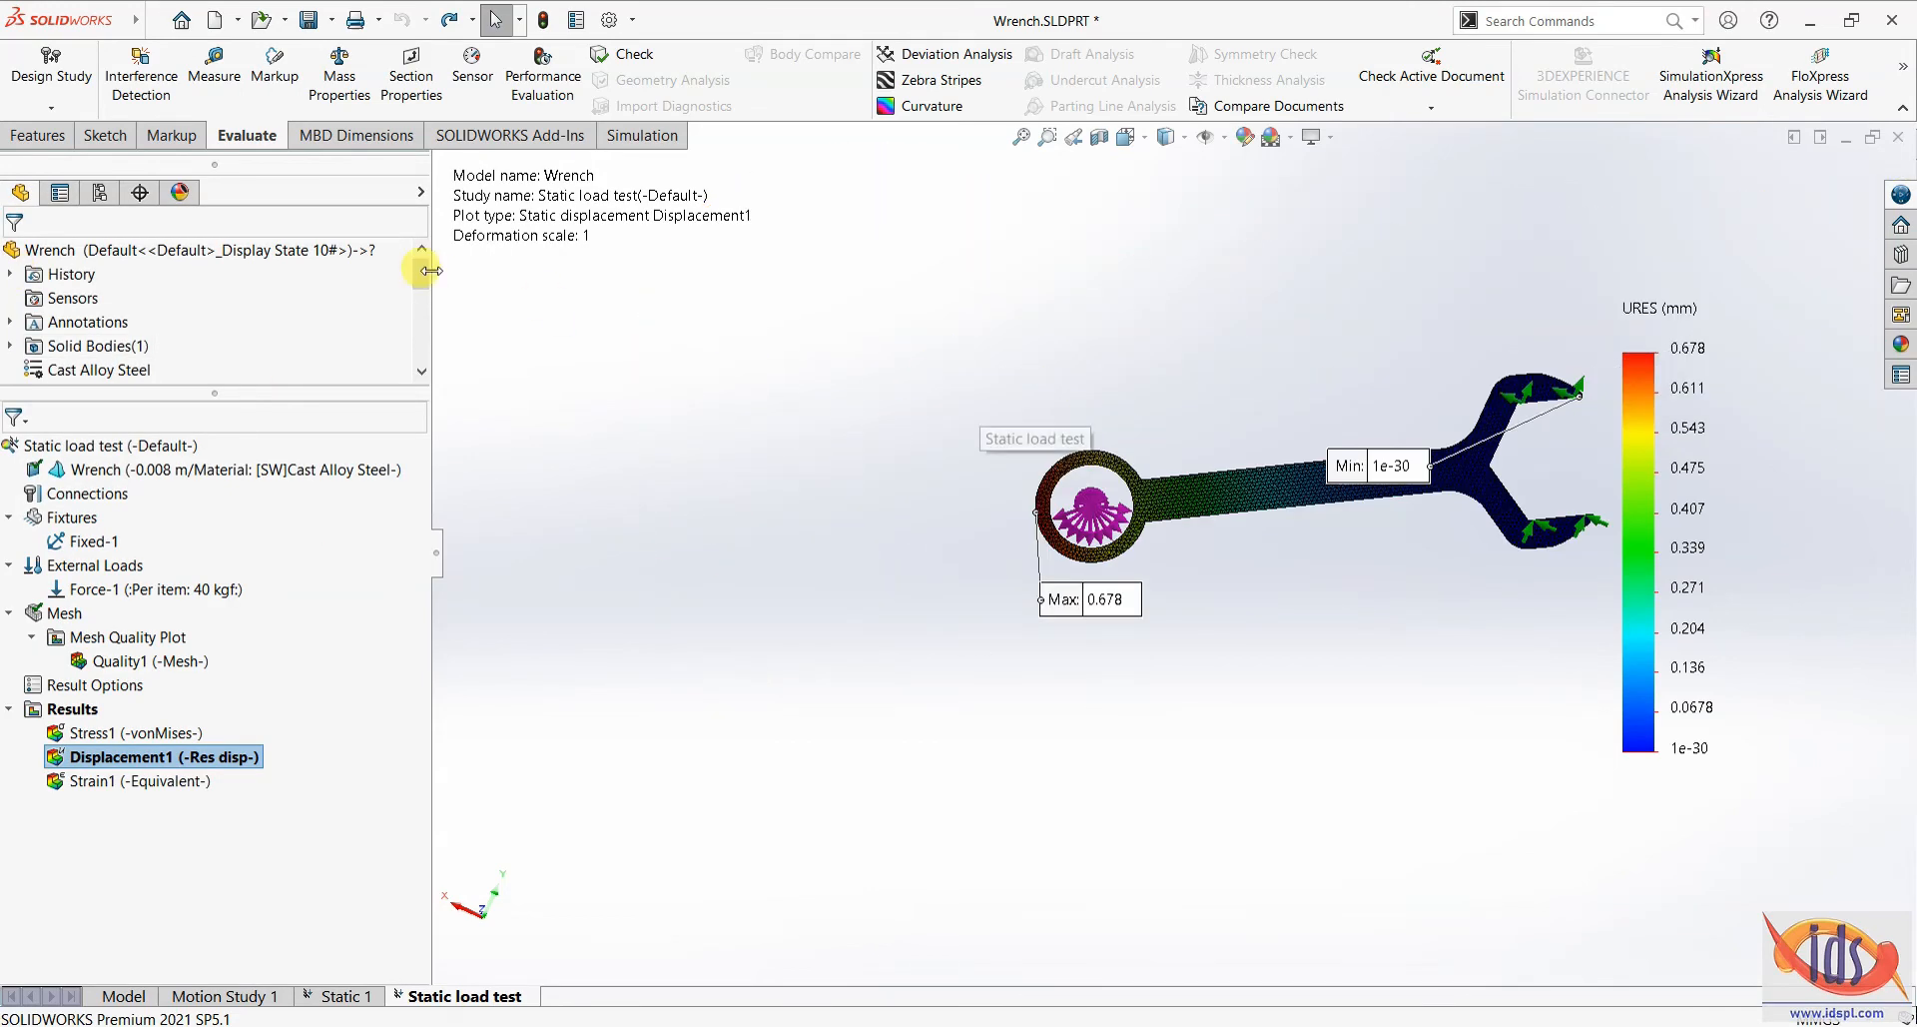
scroll(1609, 442, "up", 2)
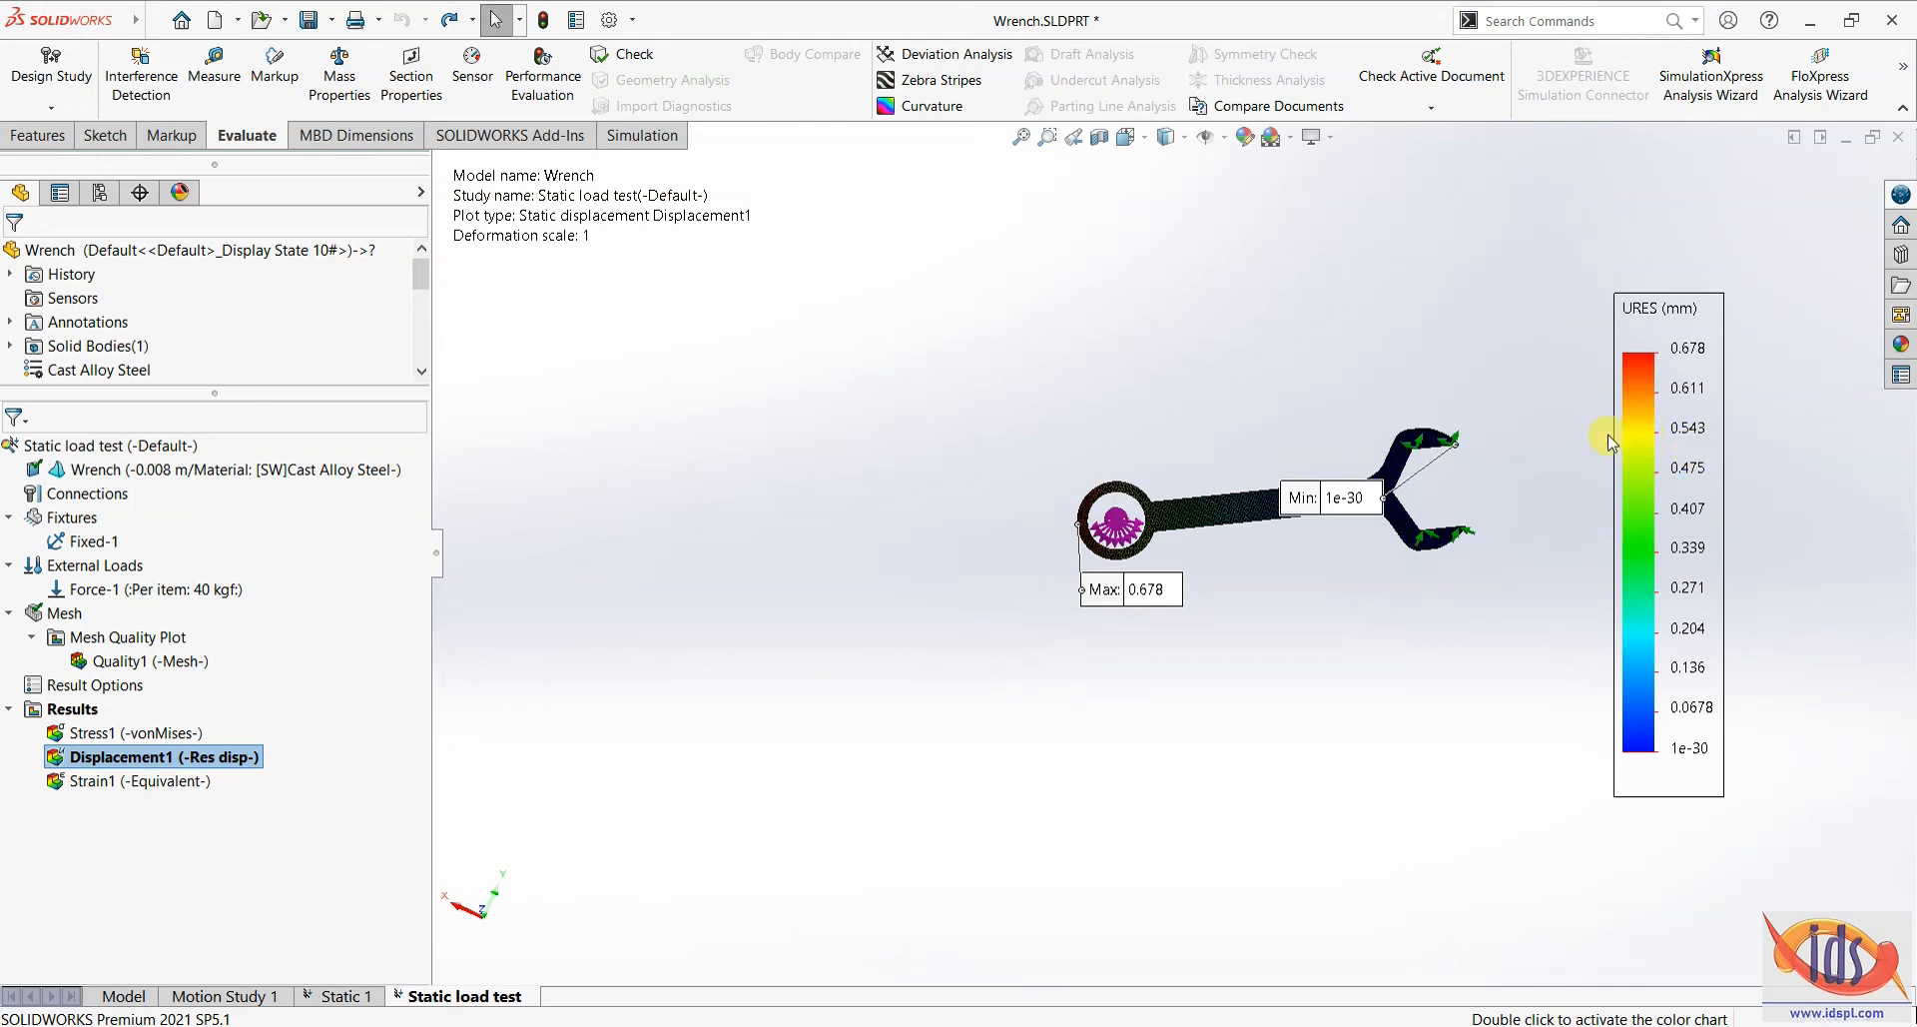
scroll(1498, 449, "down", 3)
key("space")
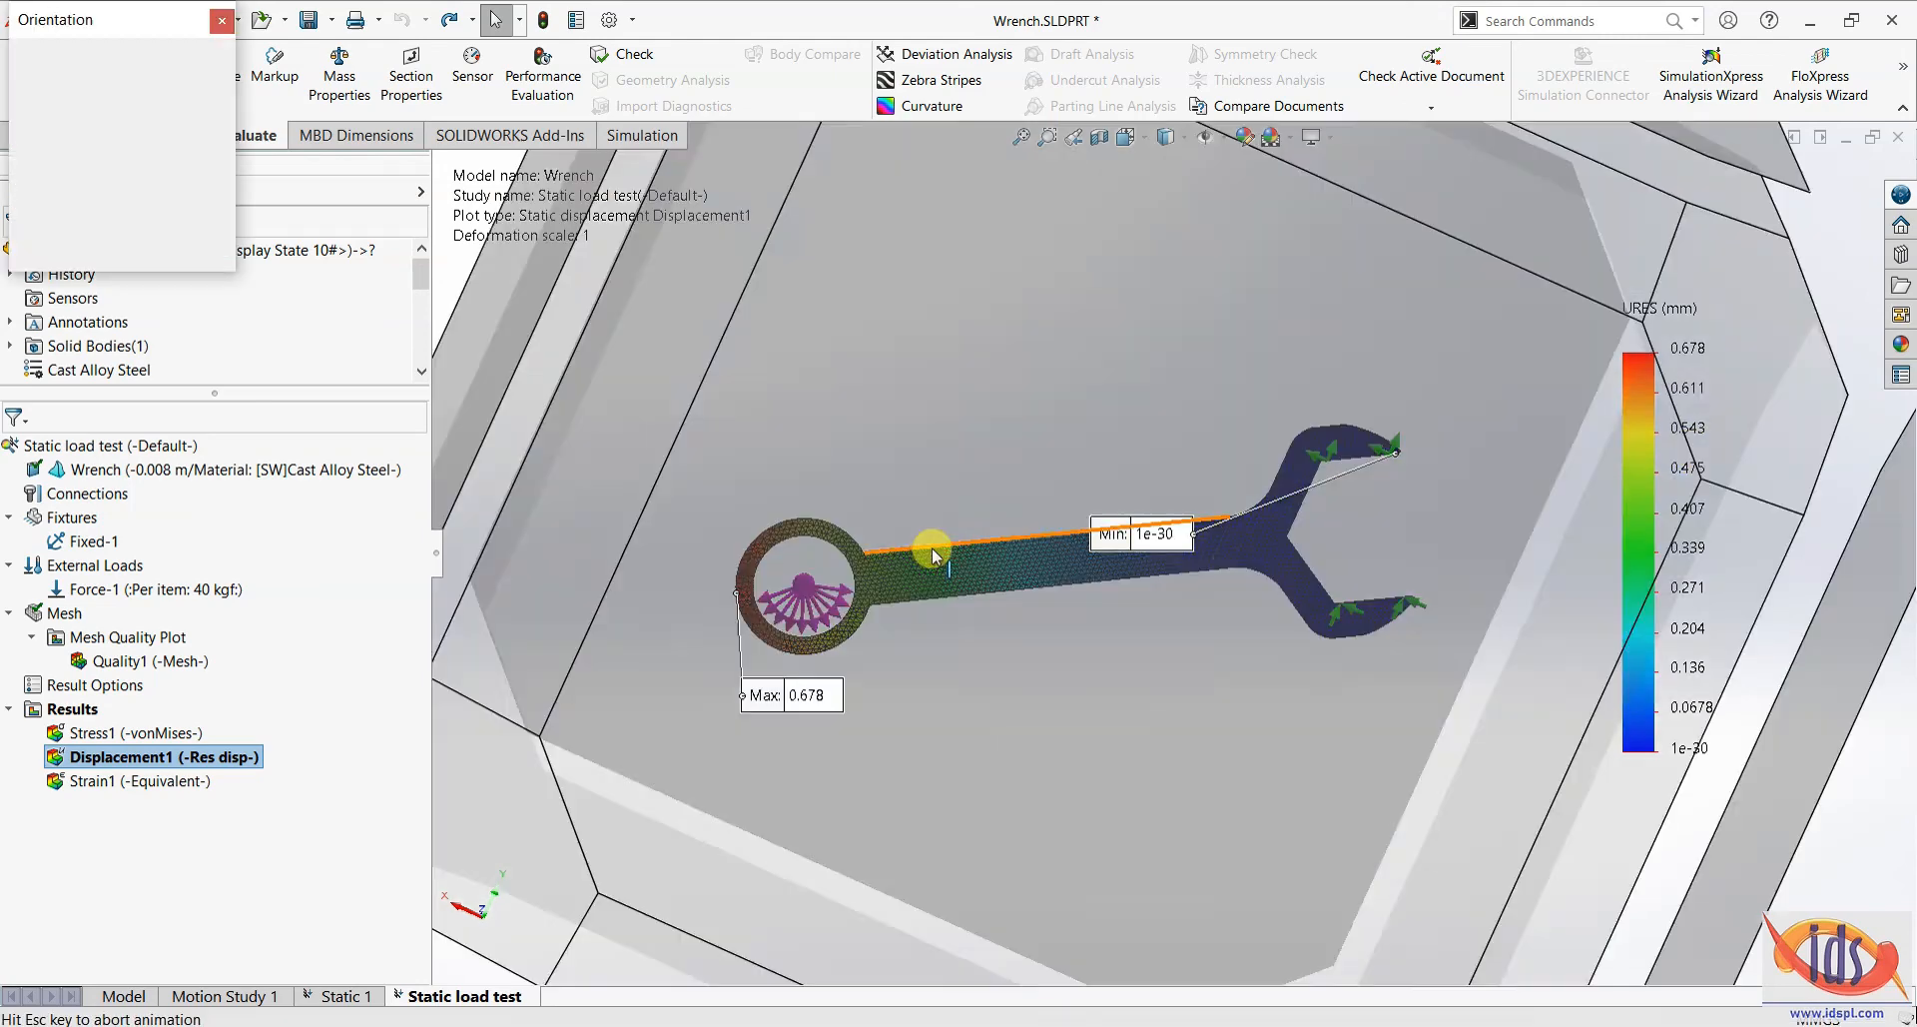
left_click(932, 553)
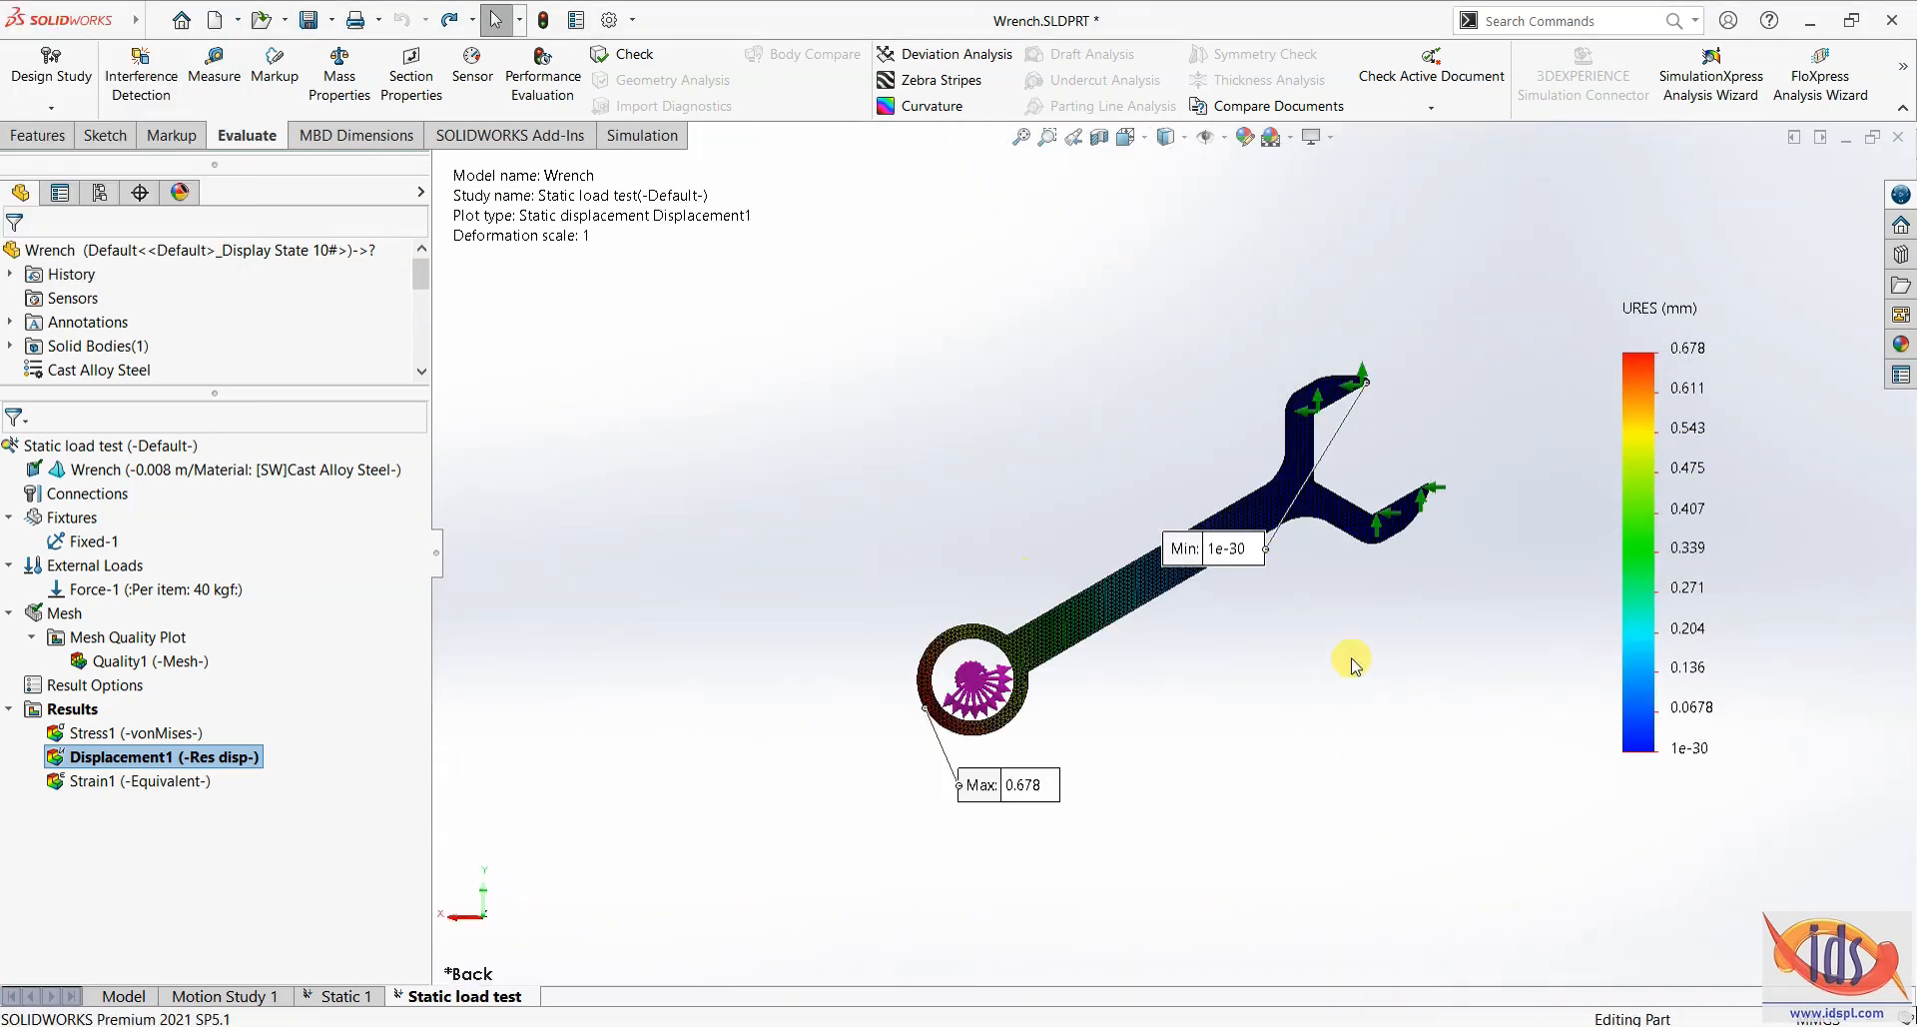
scroll(1353, 666, "down", 2)
left_click_drag(1128, 488, 1410, 278)
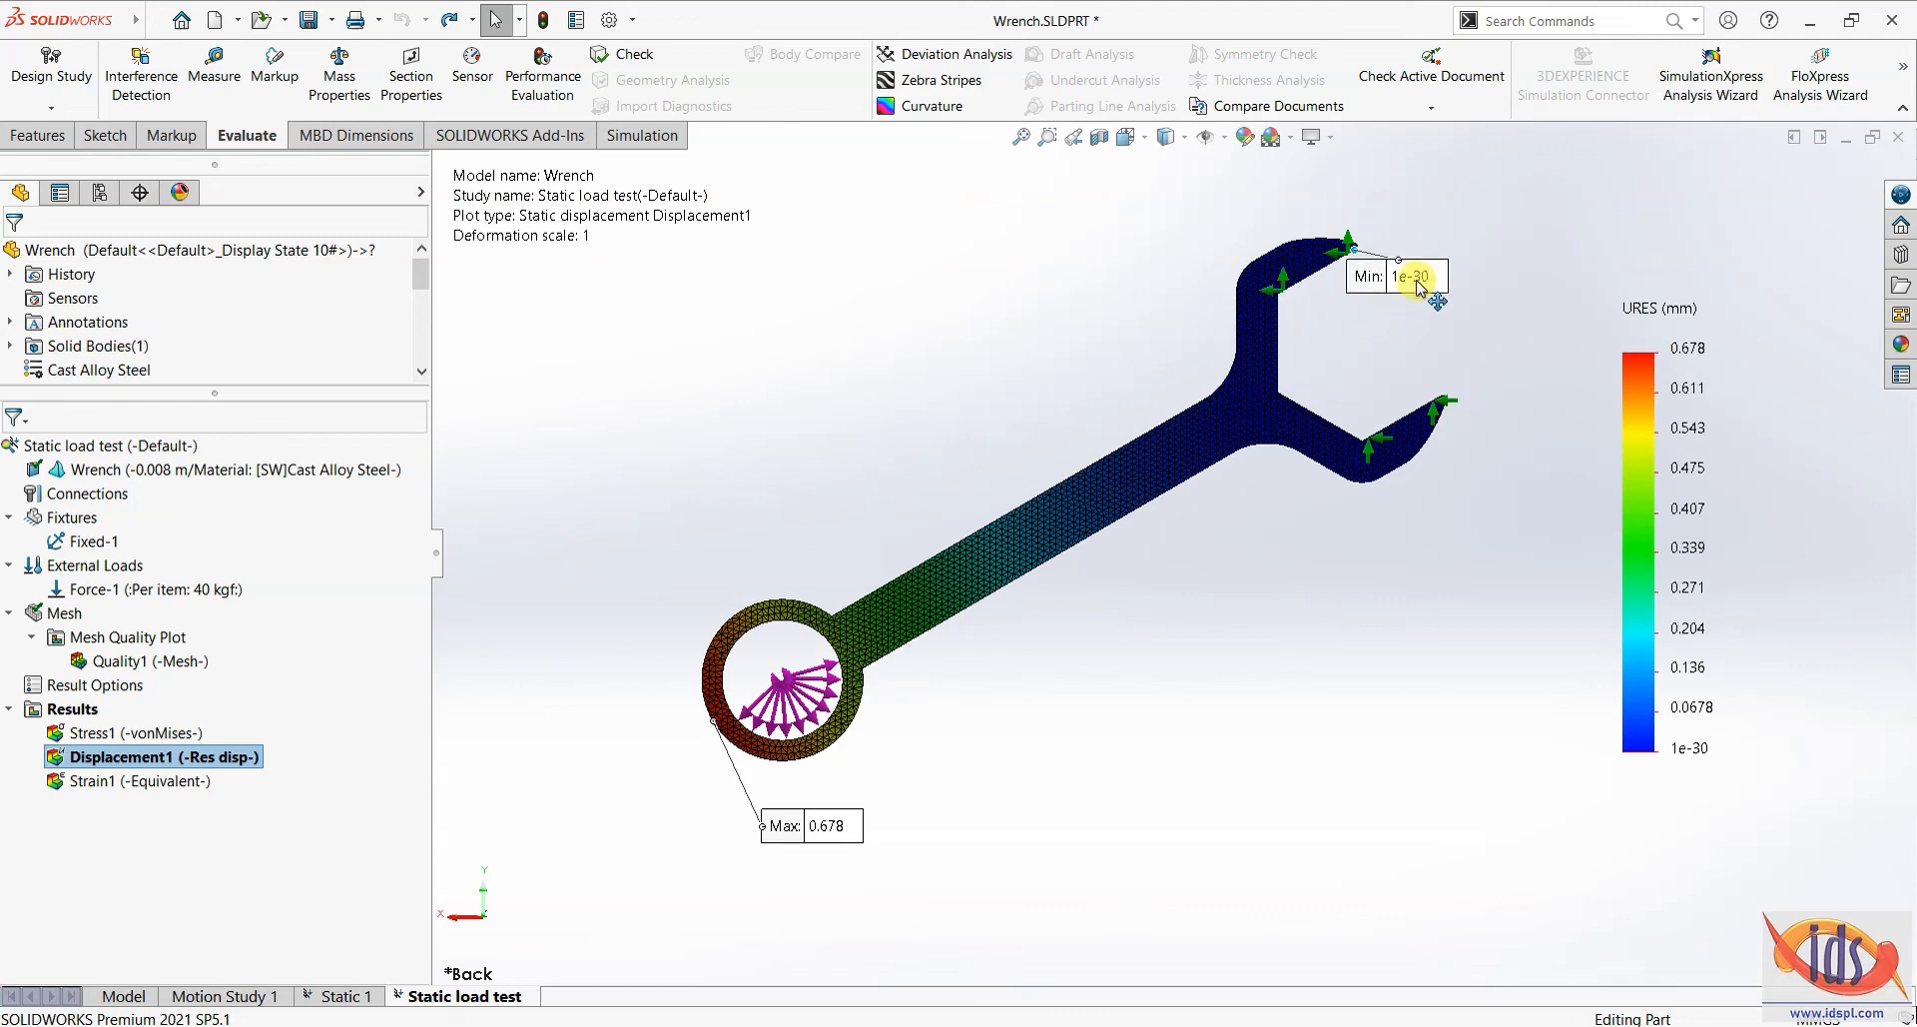
left_click_drag(825, 837, 720, 827)
- Show the equivalent strain plot, and create a factor of safety distribution plot for all bodies with automatic criterion and upper limit 3
double_click(194, 781)
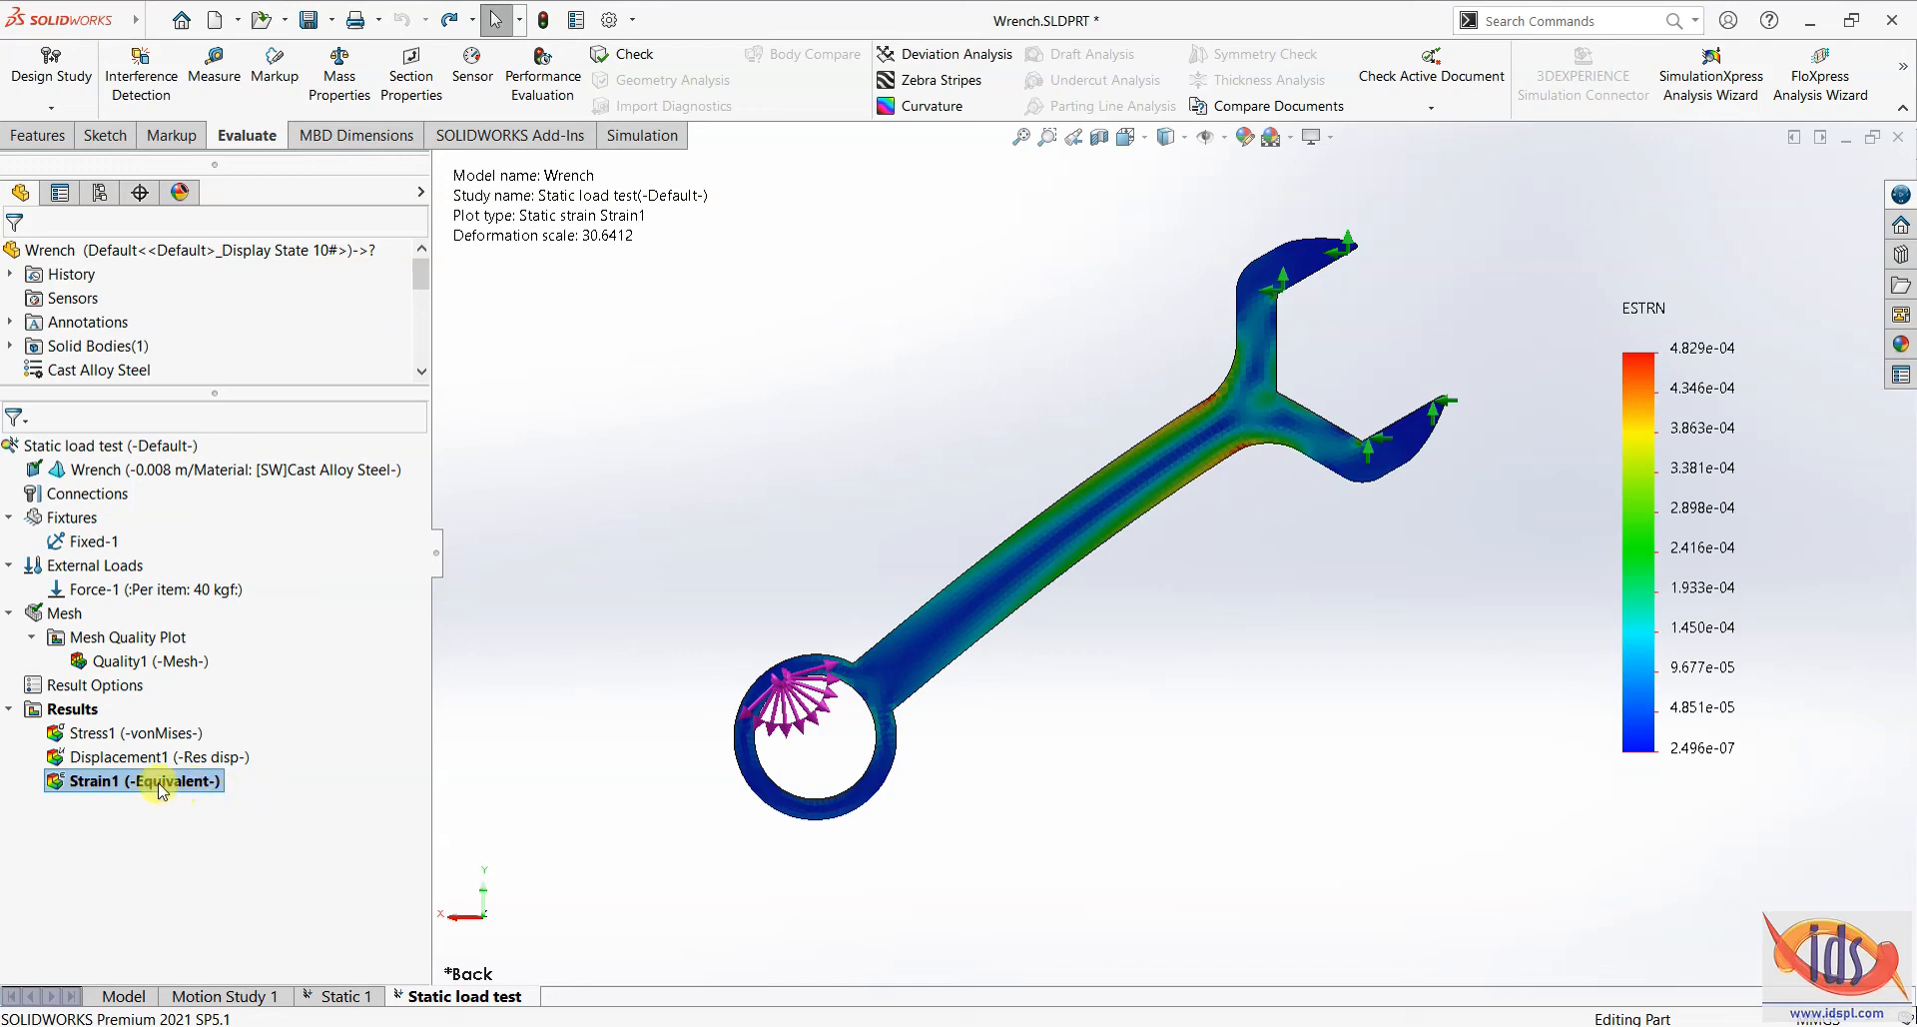
right_click(53, 726)
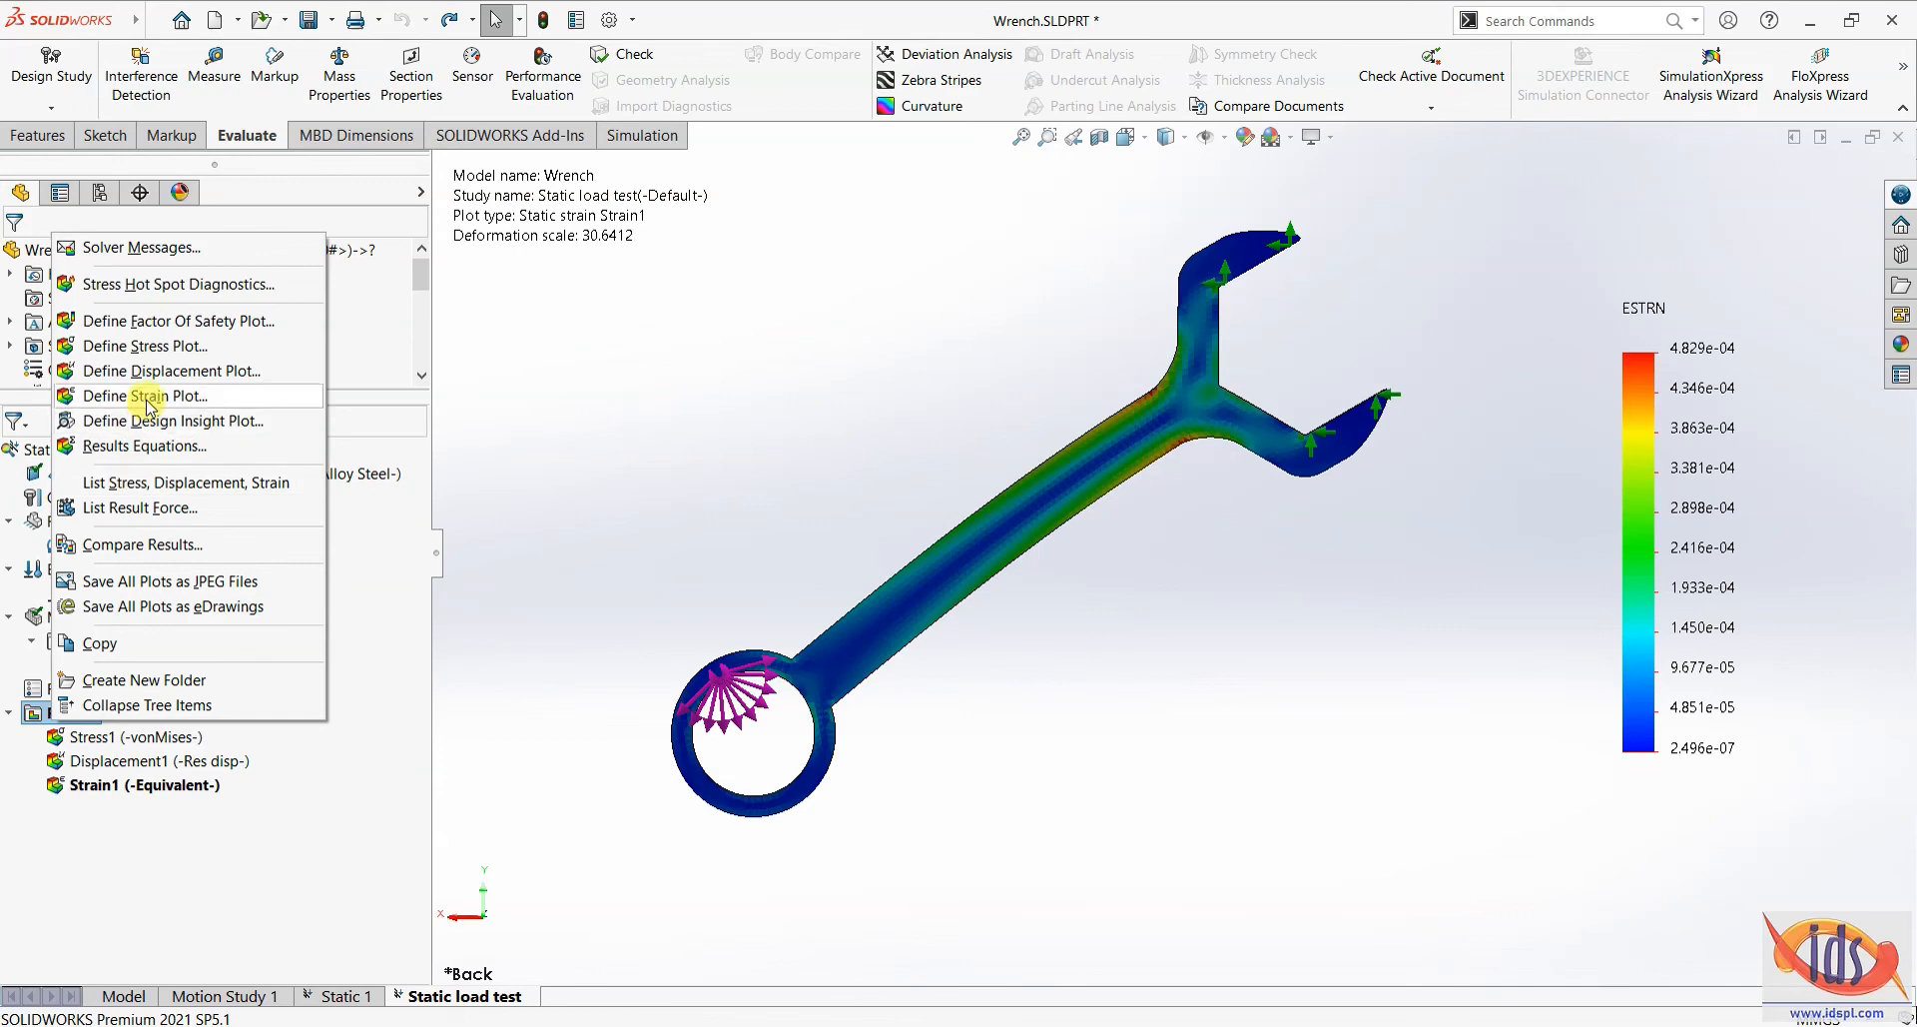
left_click(172, 321)
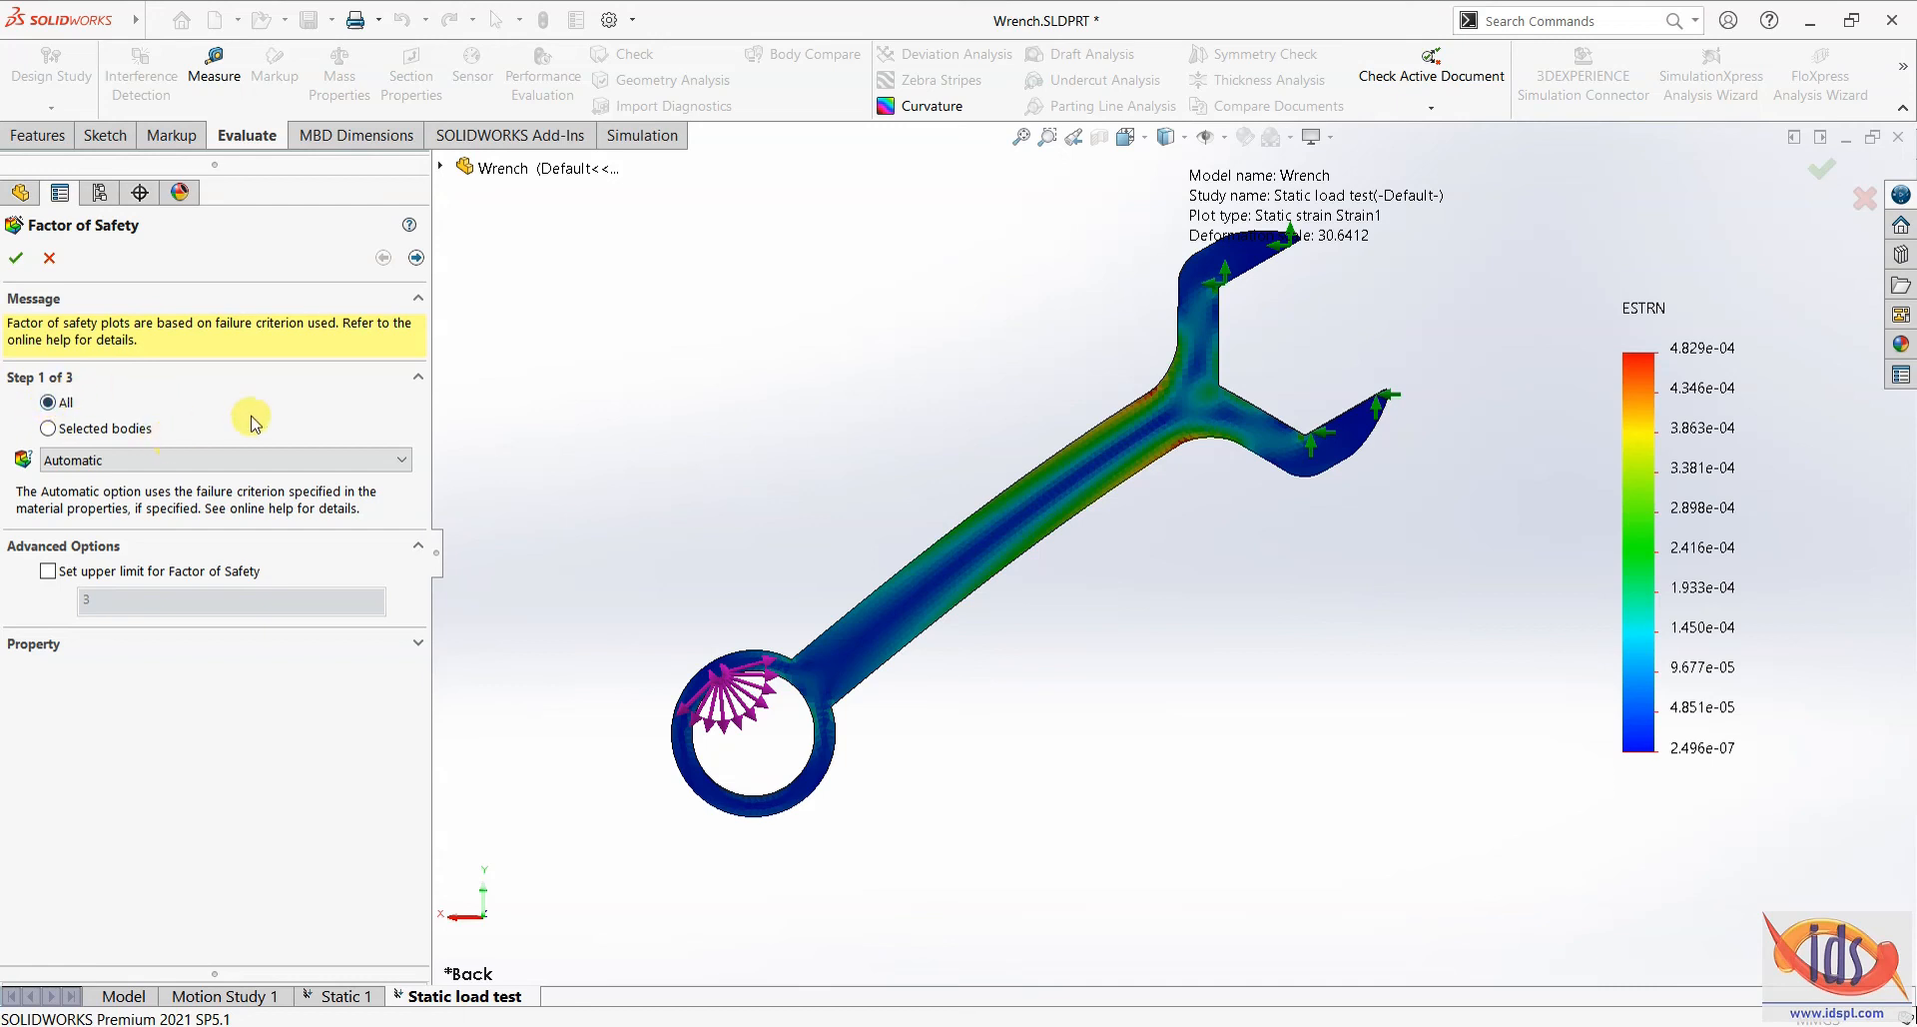
left_click(48, 573)
left_click(140, 603)
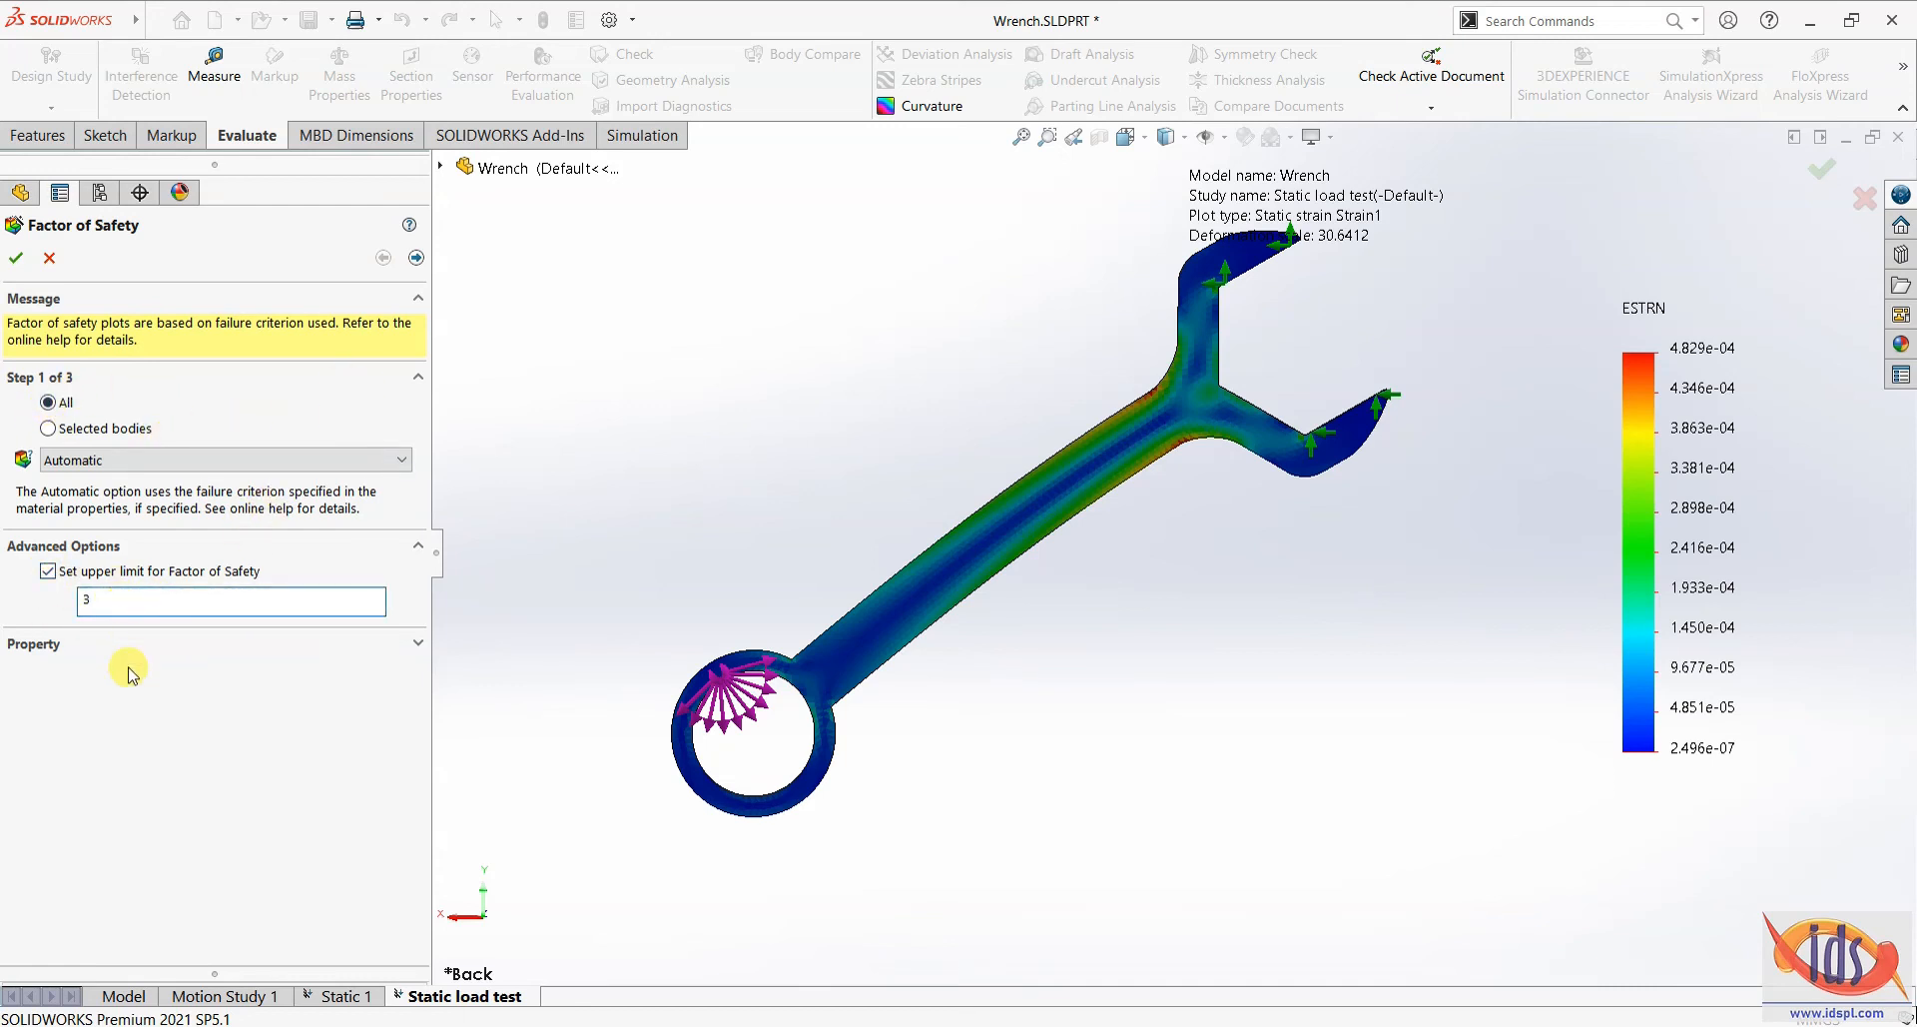
left_click(102, 644)
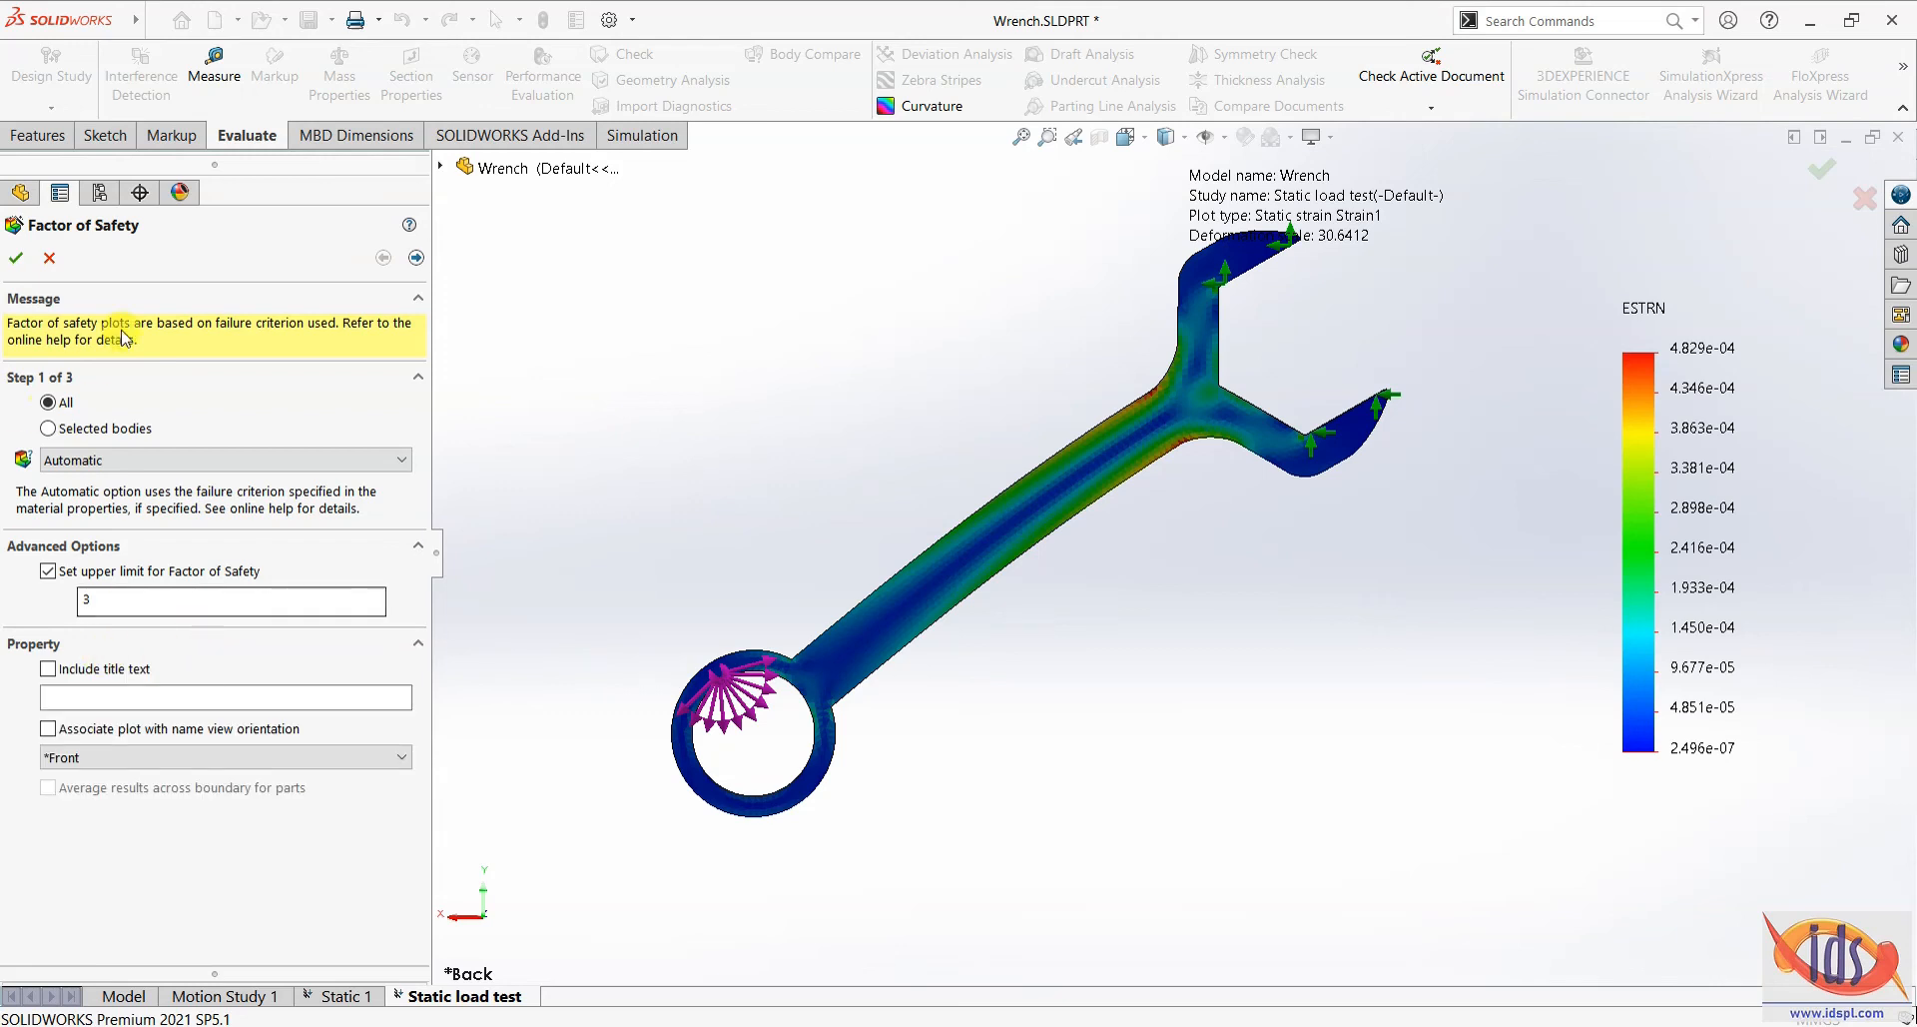
left_click(414, 256)
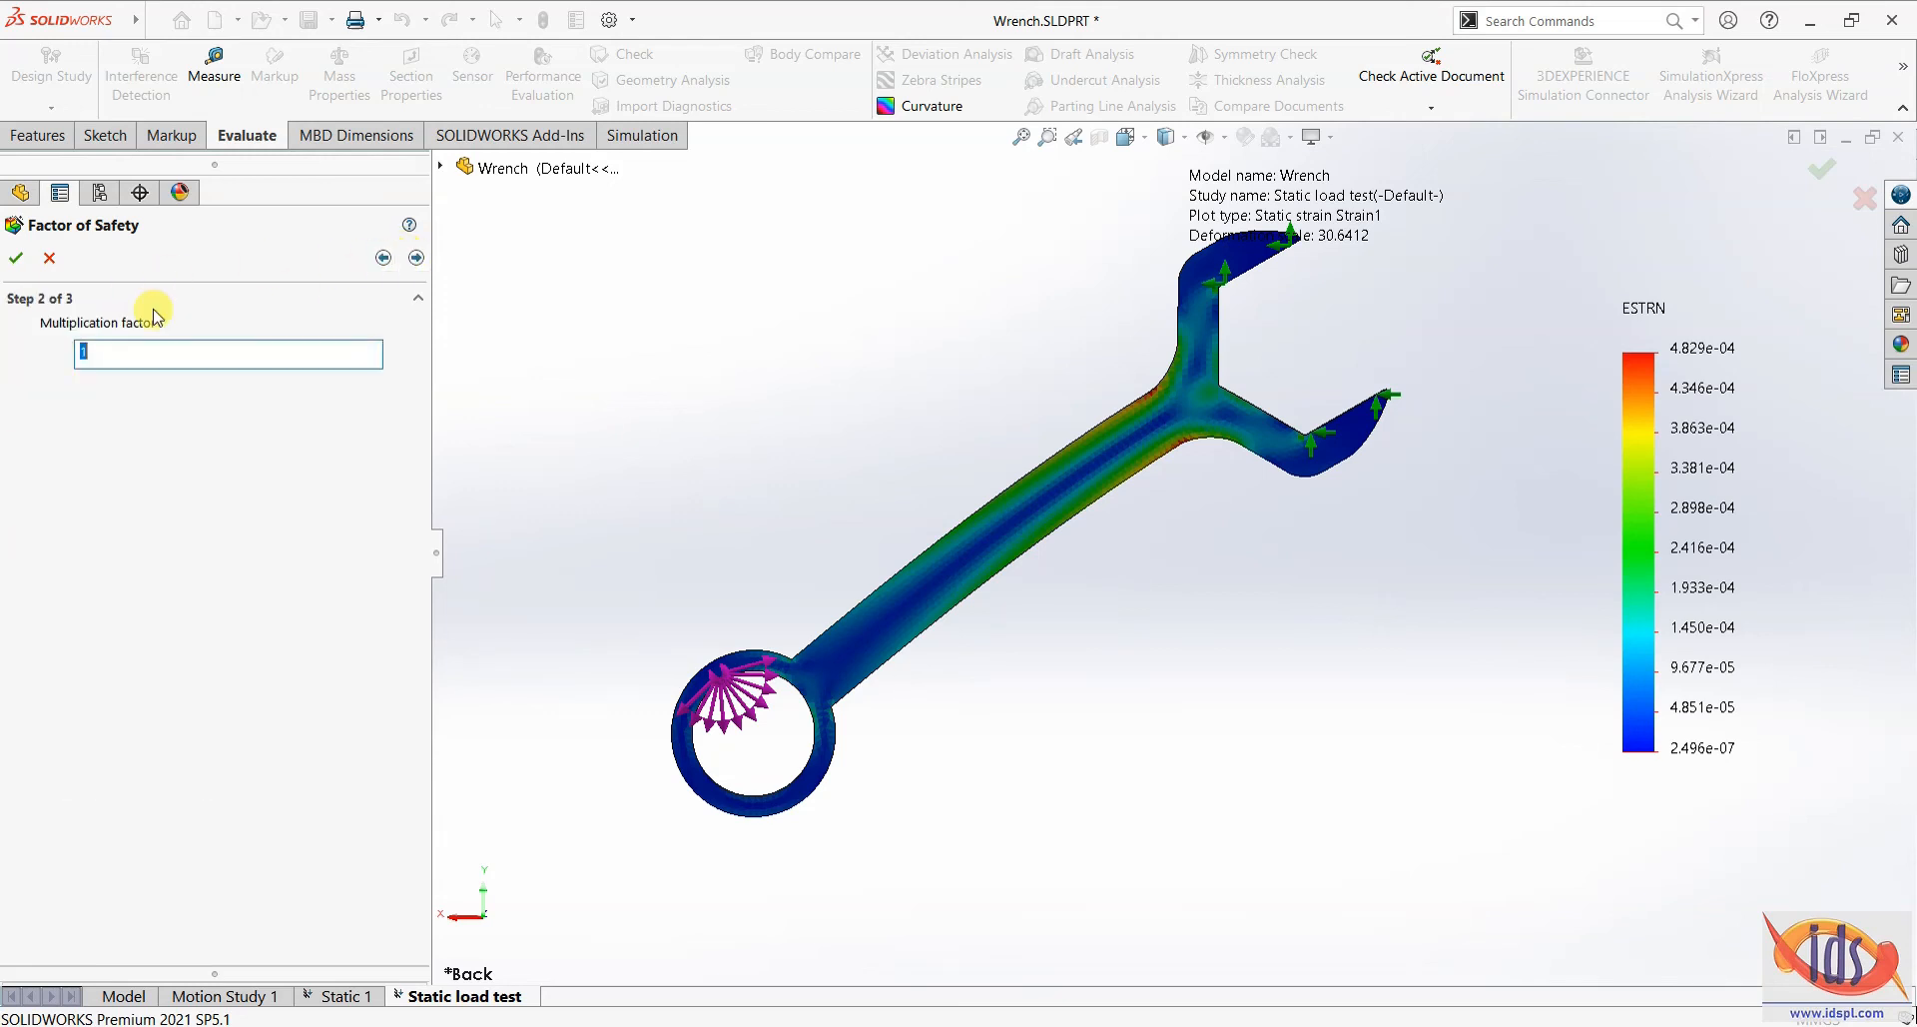
left_click(416, 259)
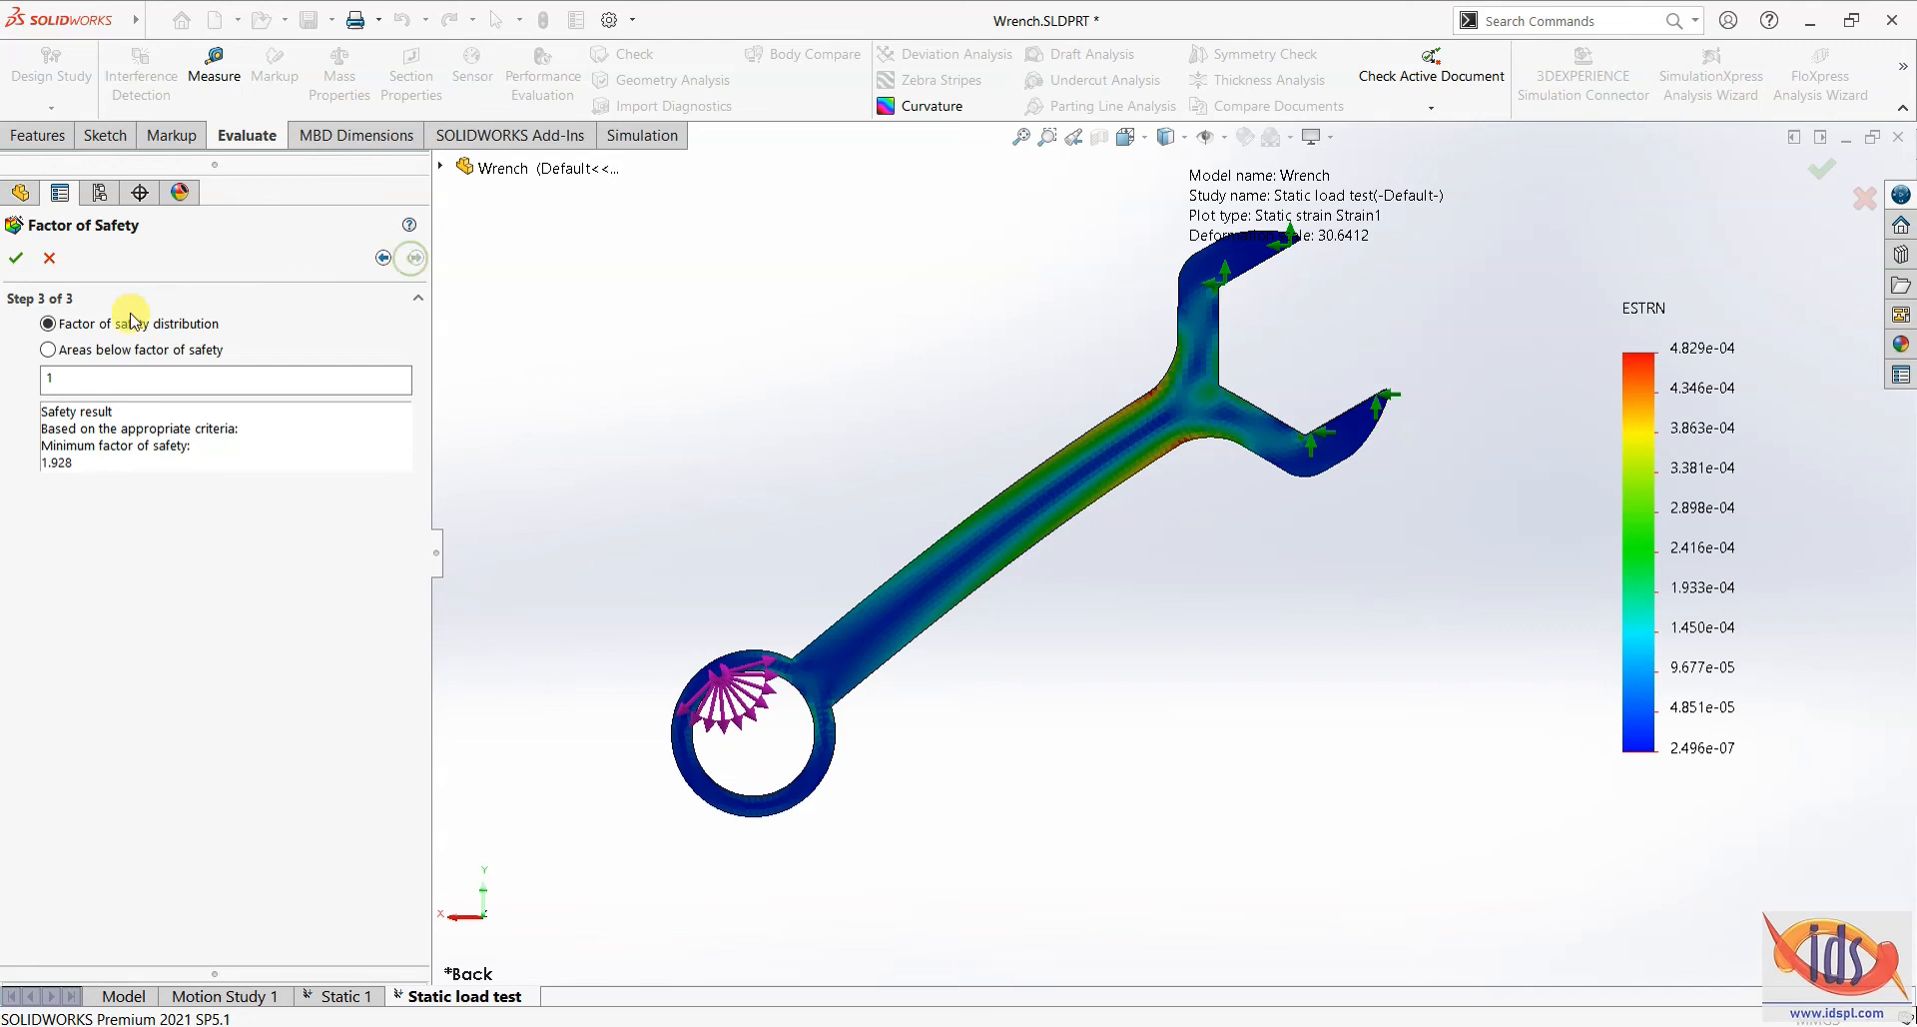
left_click(19, 261)
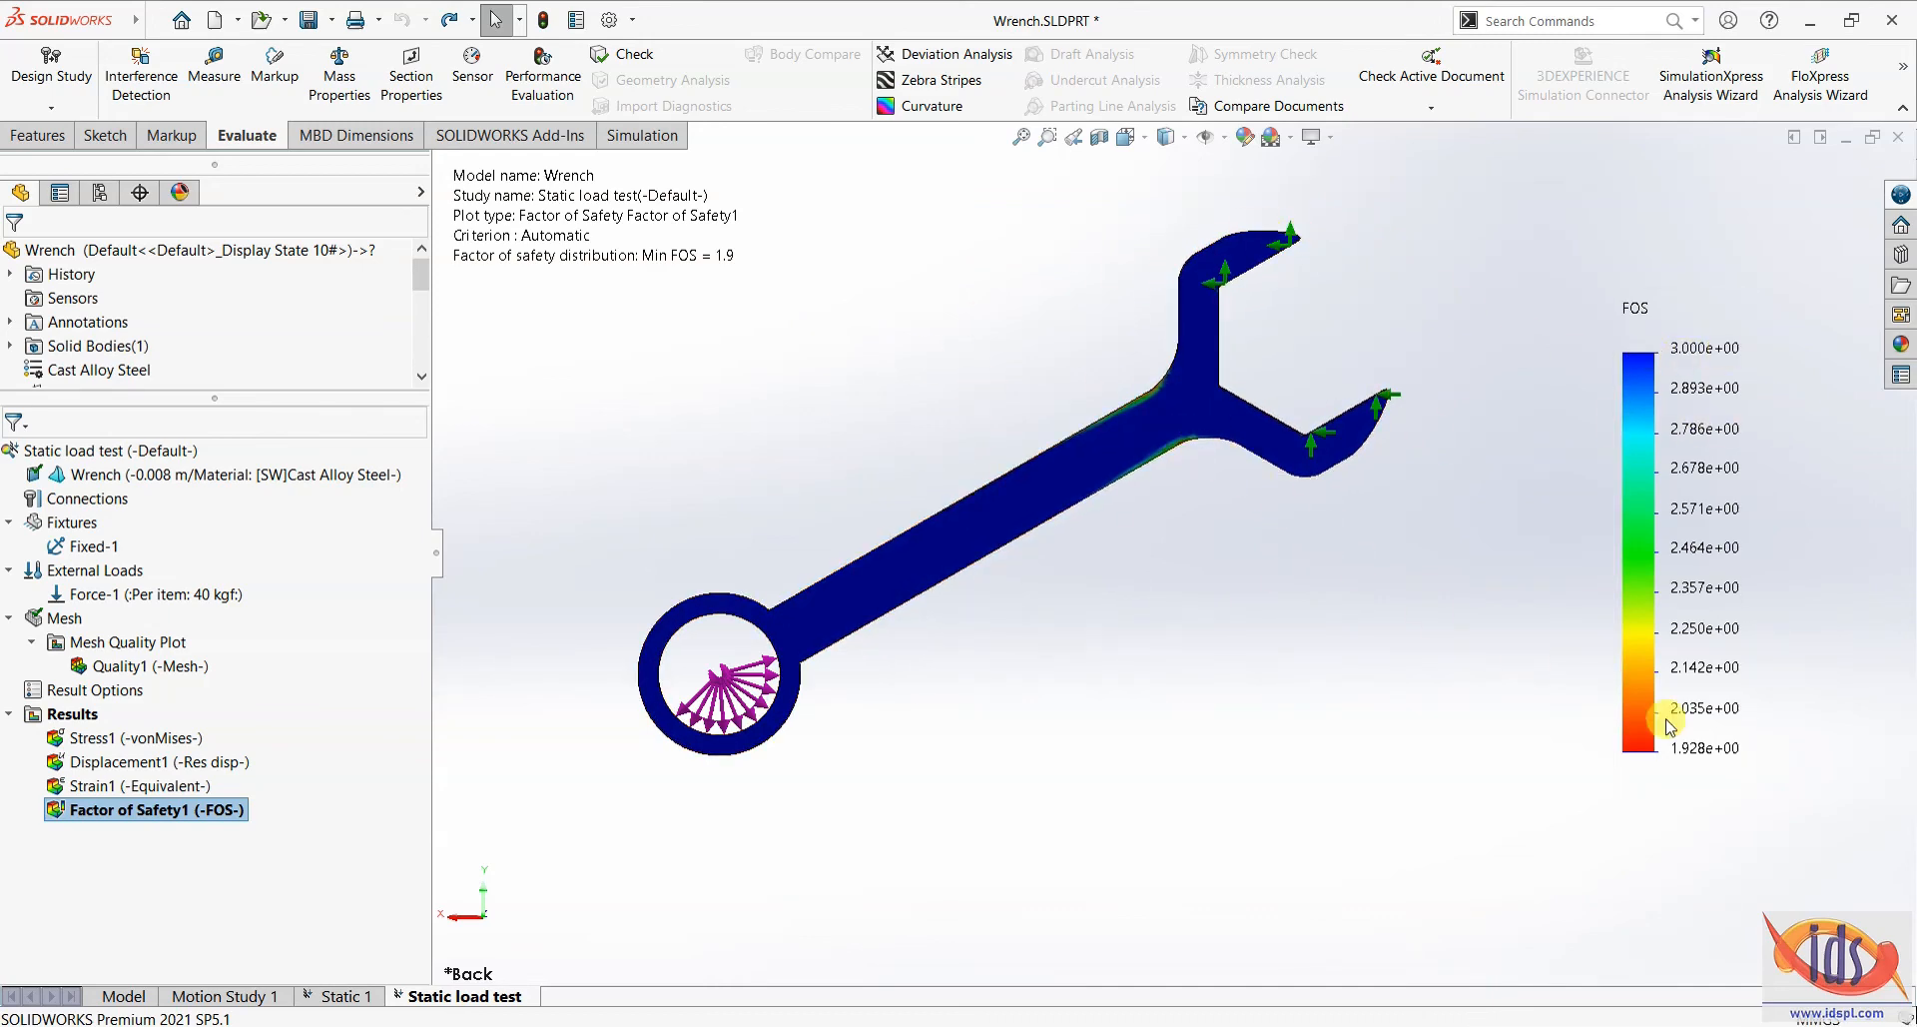
- Examine the factor of safety distribution along the fillets where the handle meets the jaw
scroll(1206, 530, "down", 1)
scroll(1205, 531, "down", 1)
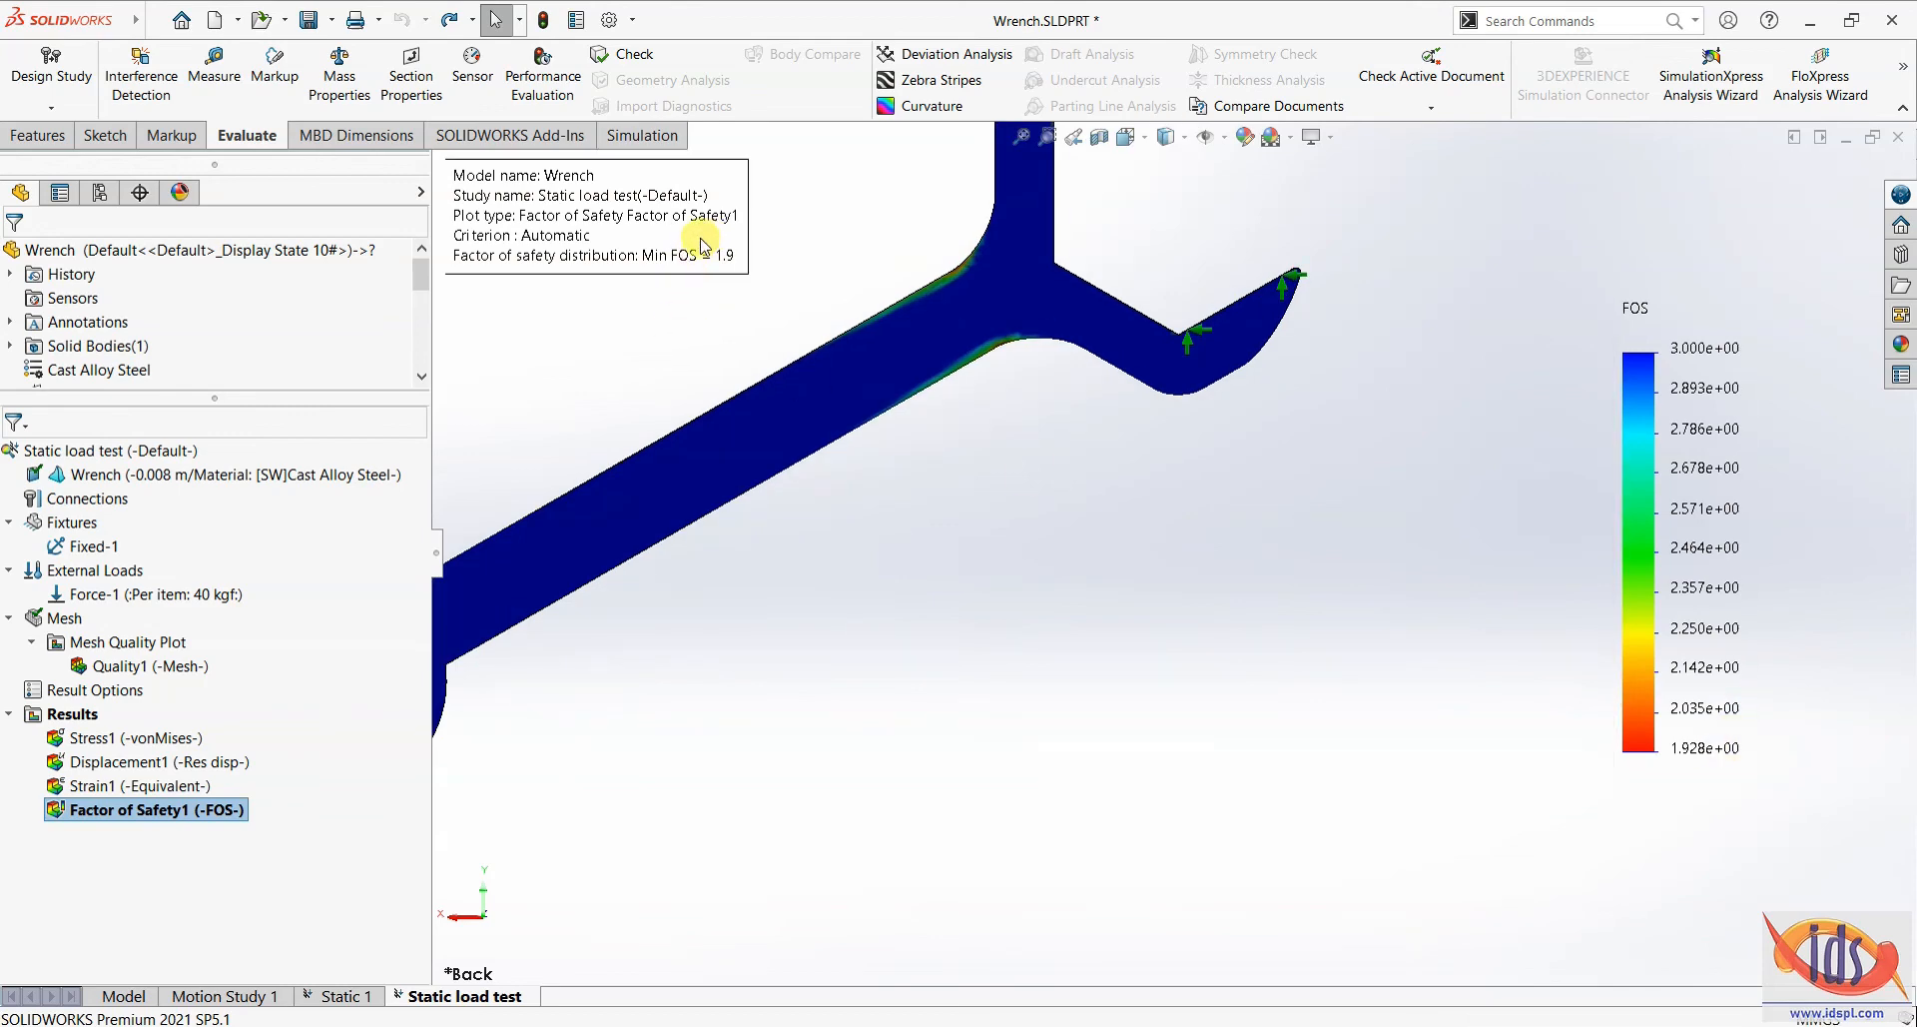
scroll(967, 342, "down", 5)
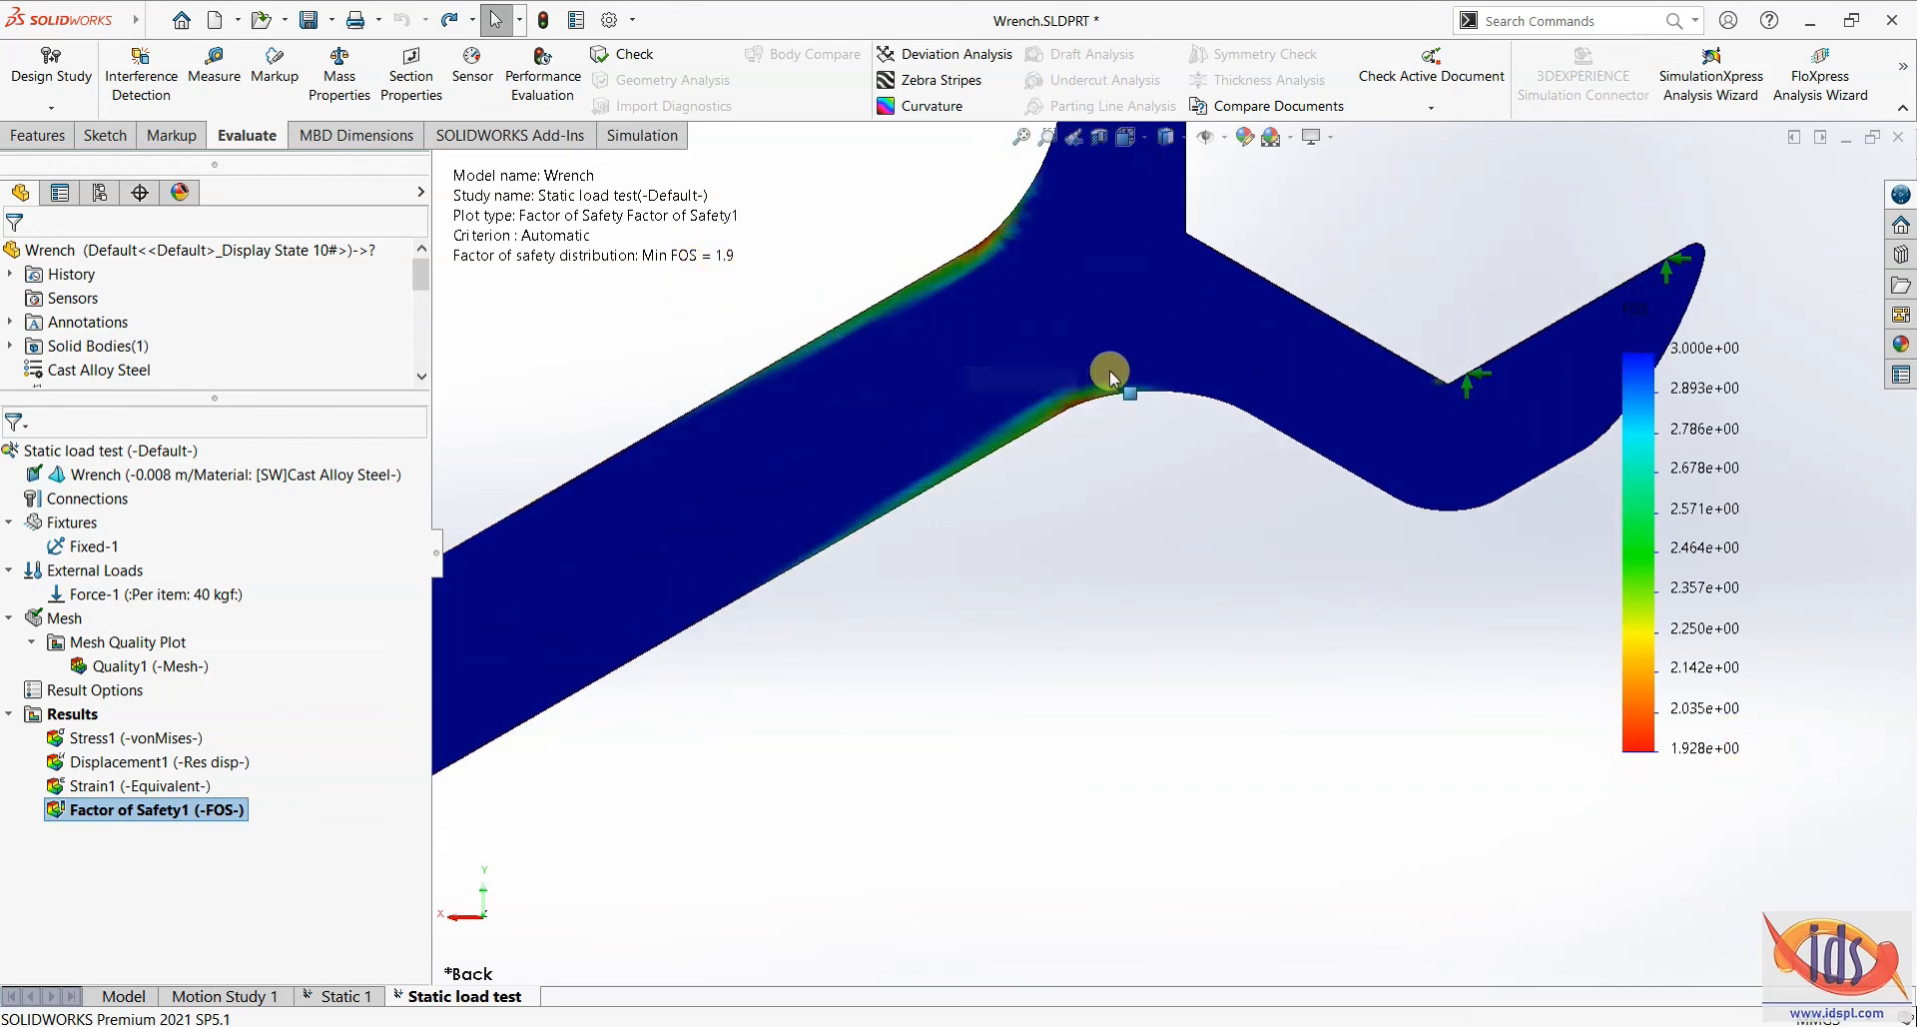
scroll(1061, 427, "down", 5)
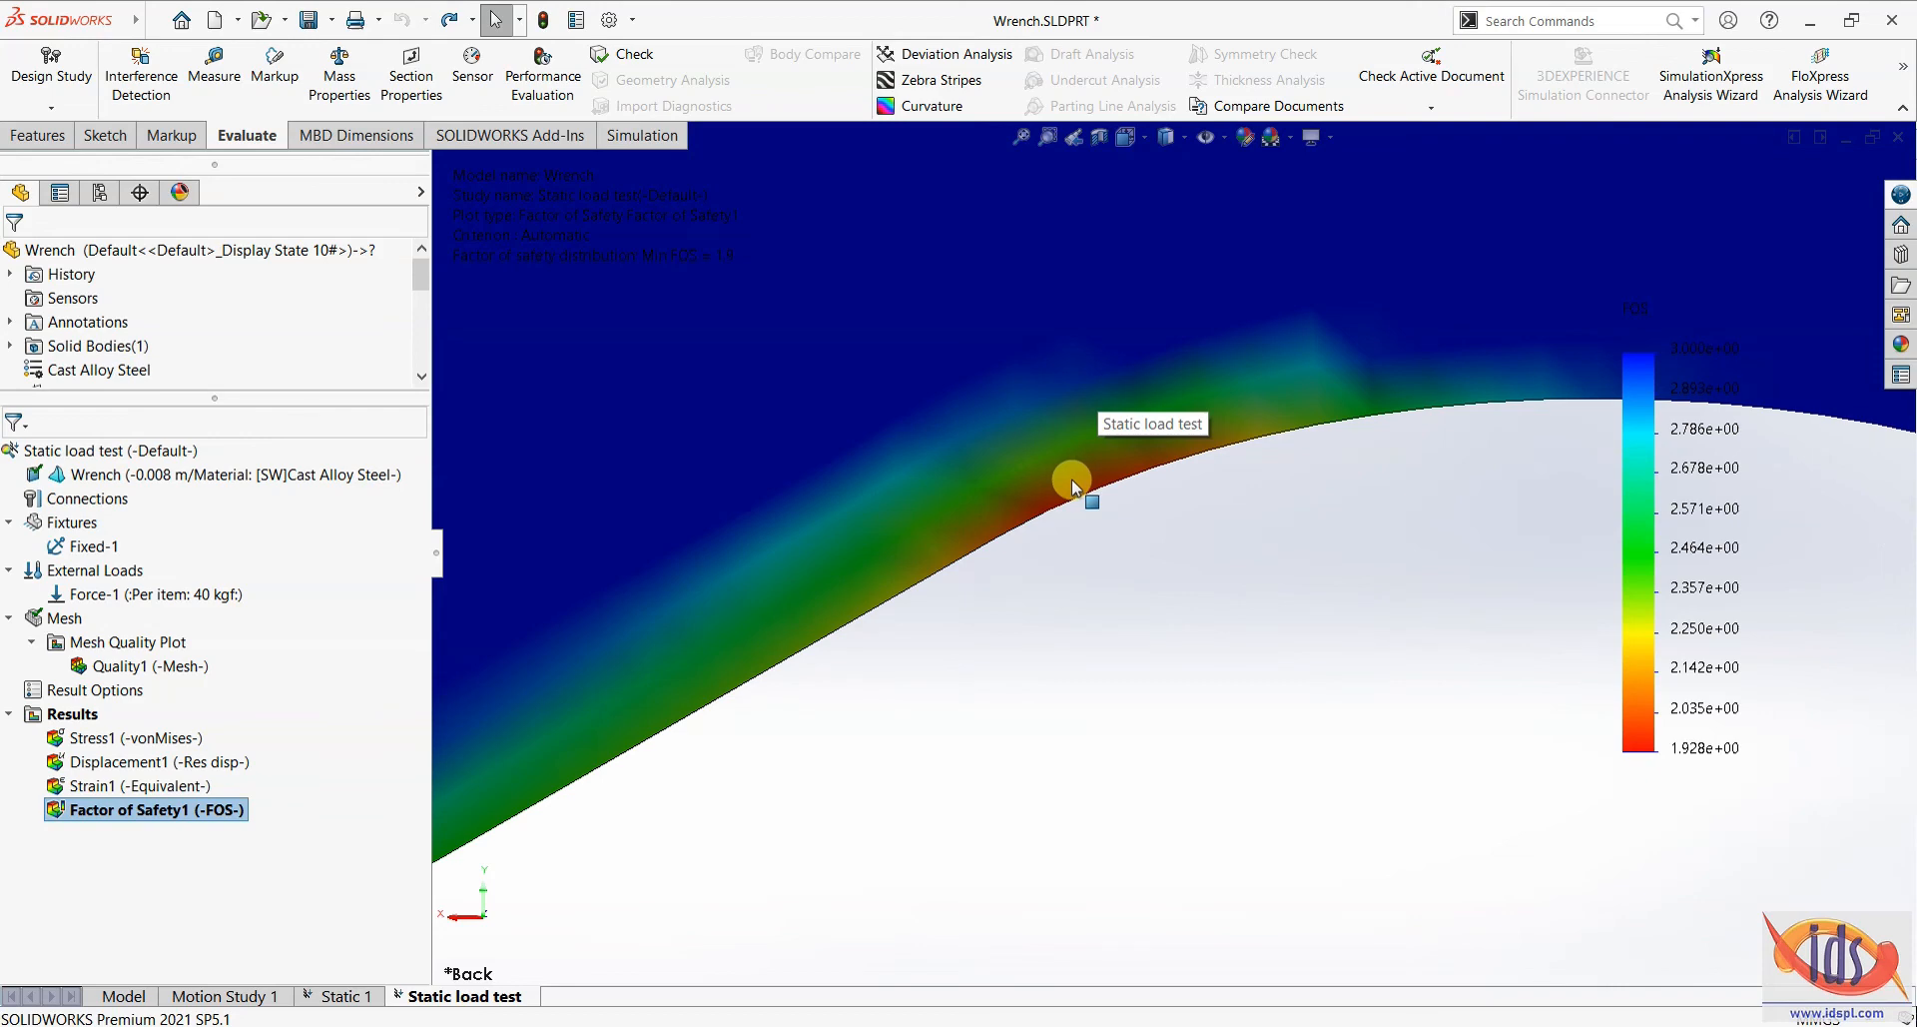
scroll(1071, 464, "up", 5)
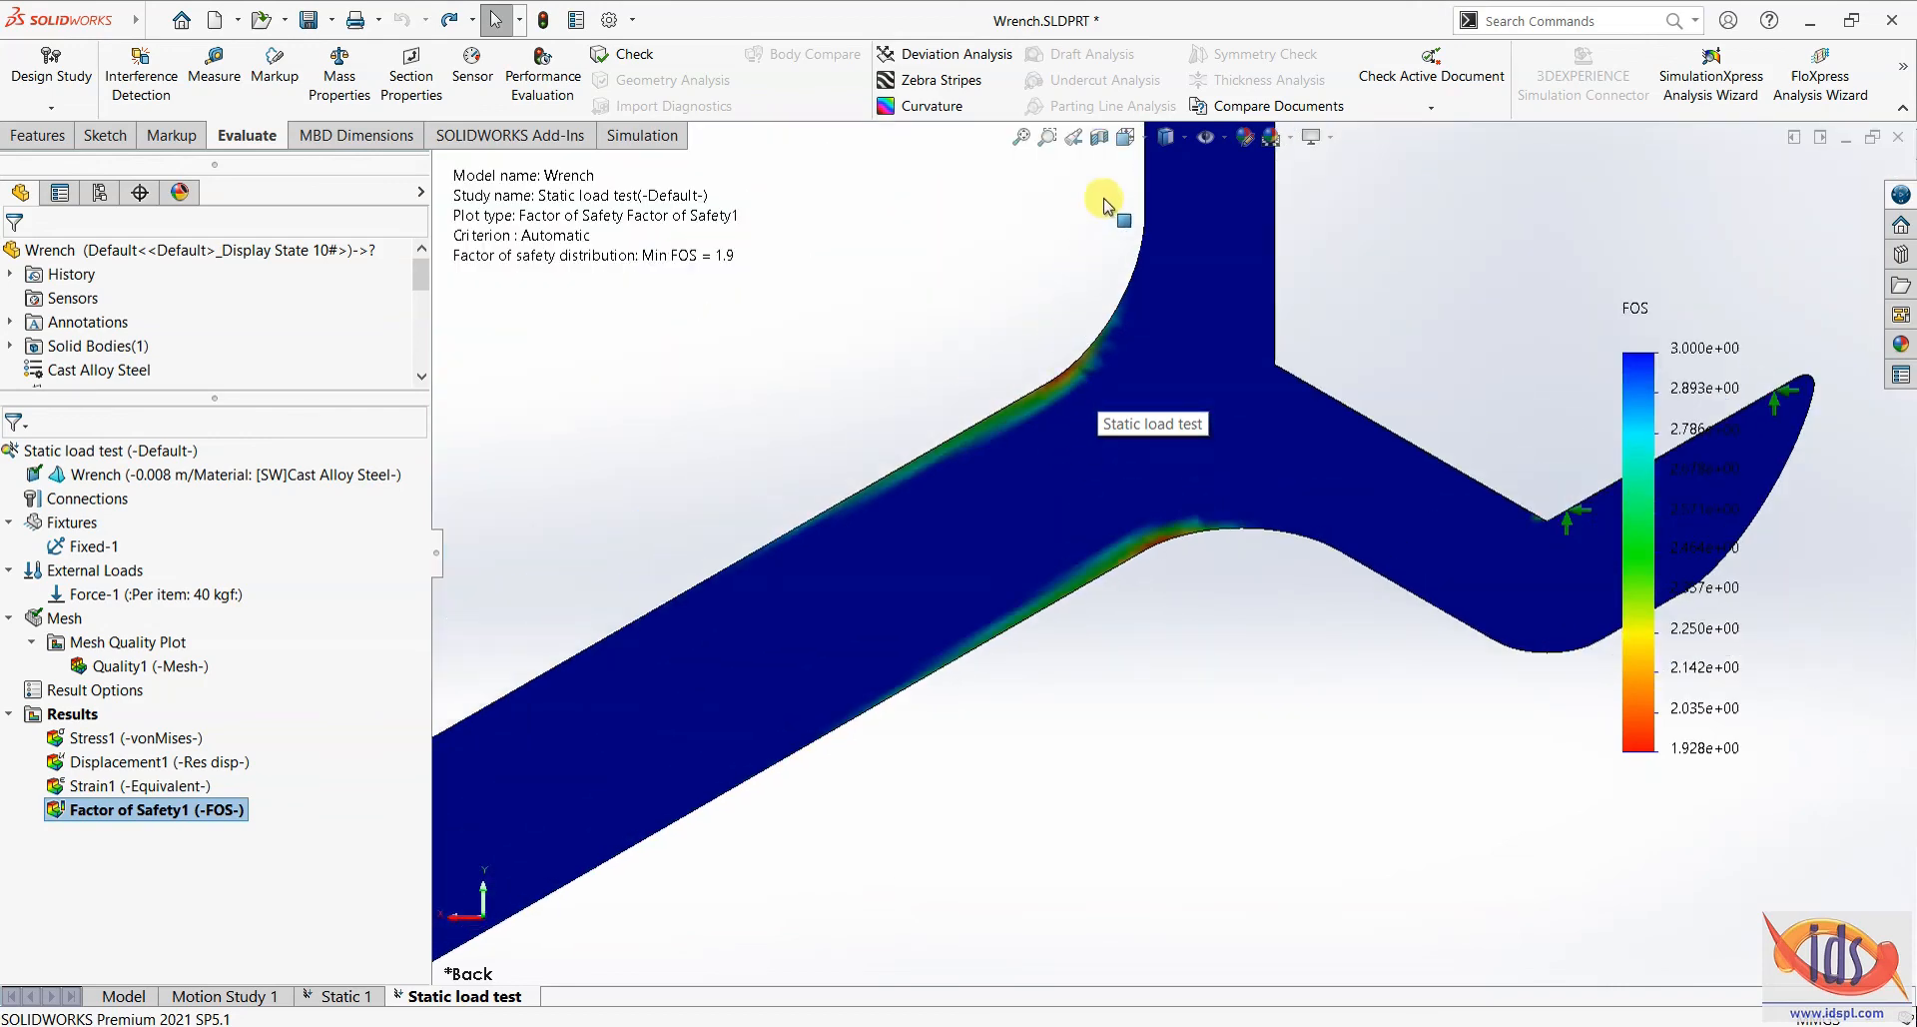
scroll(1185, 521, "up", 6)
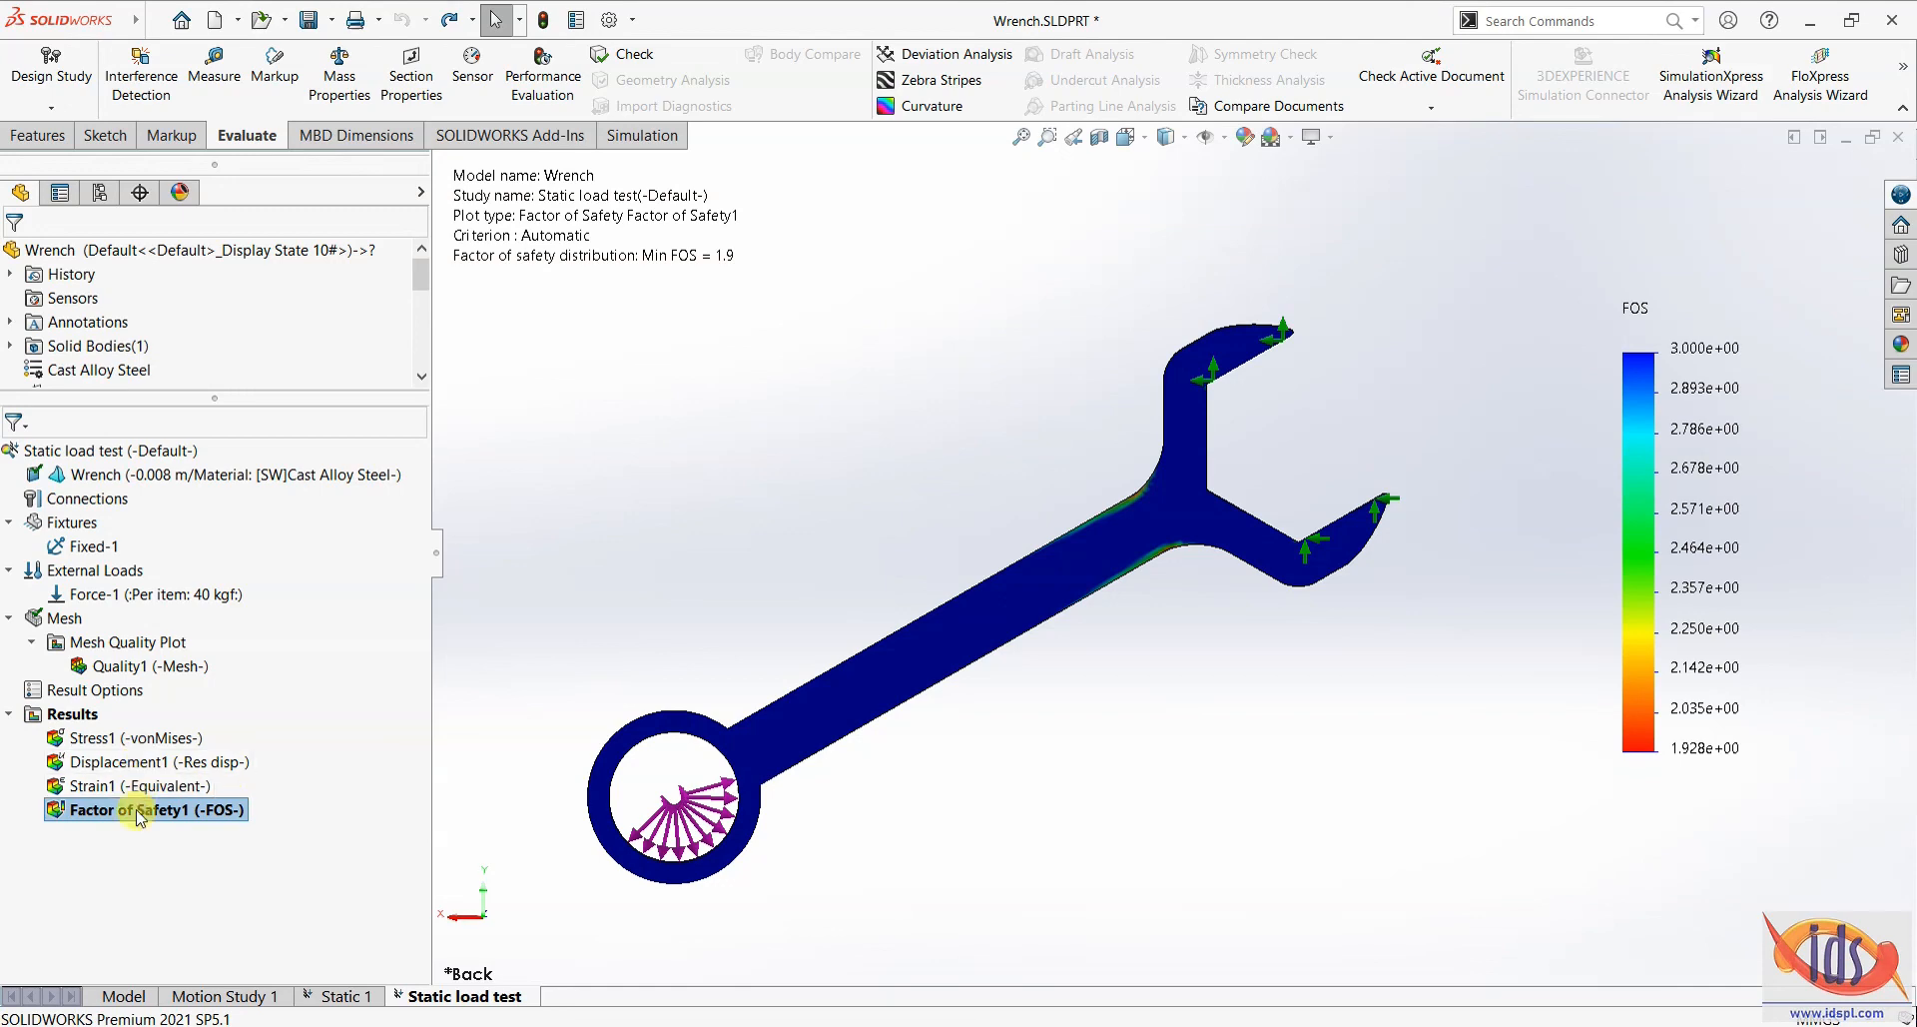
- Display the von Mises stress results of the wrench as a 3D plot
double_click(140, 739)
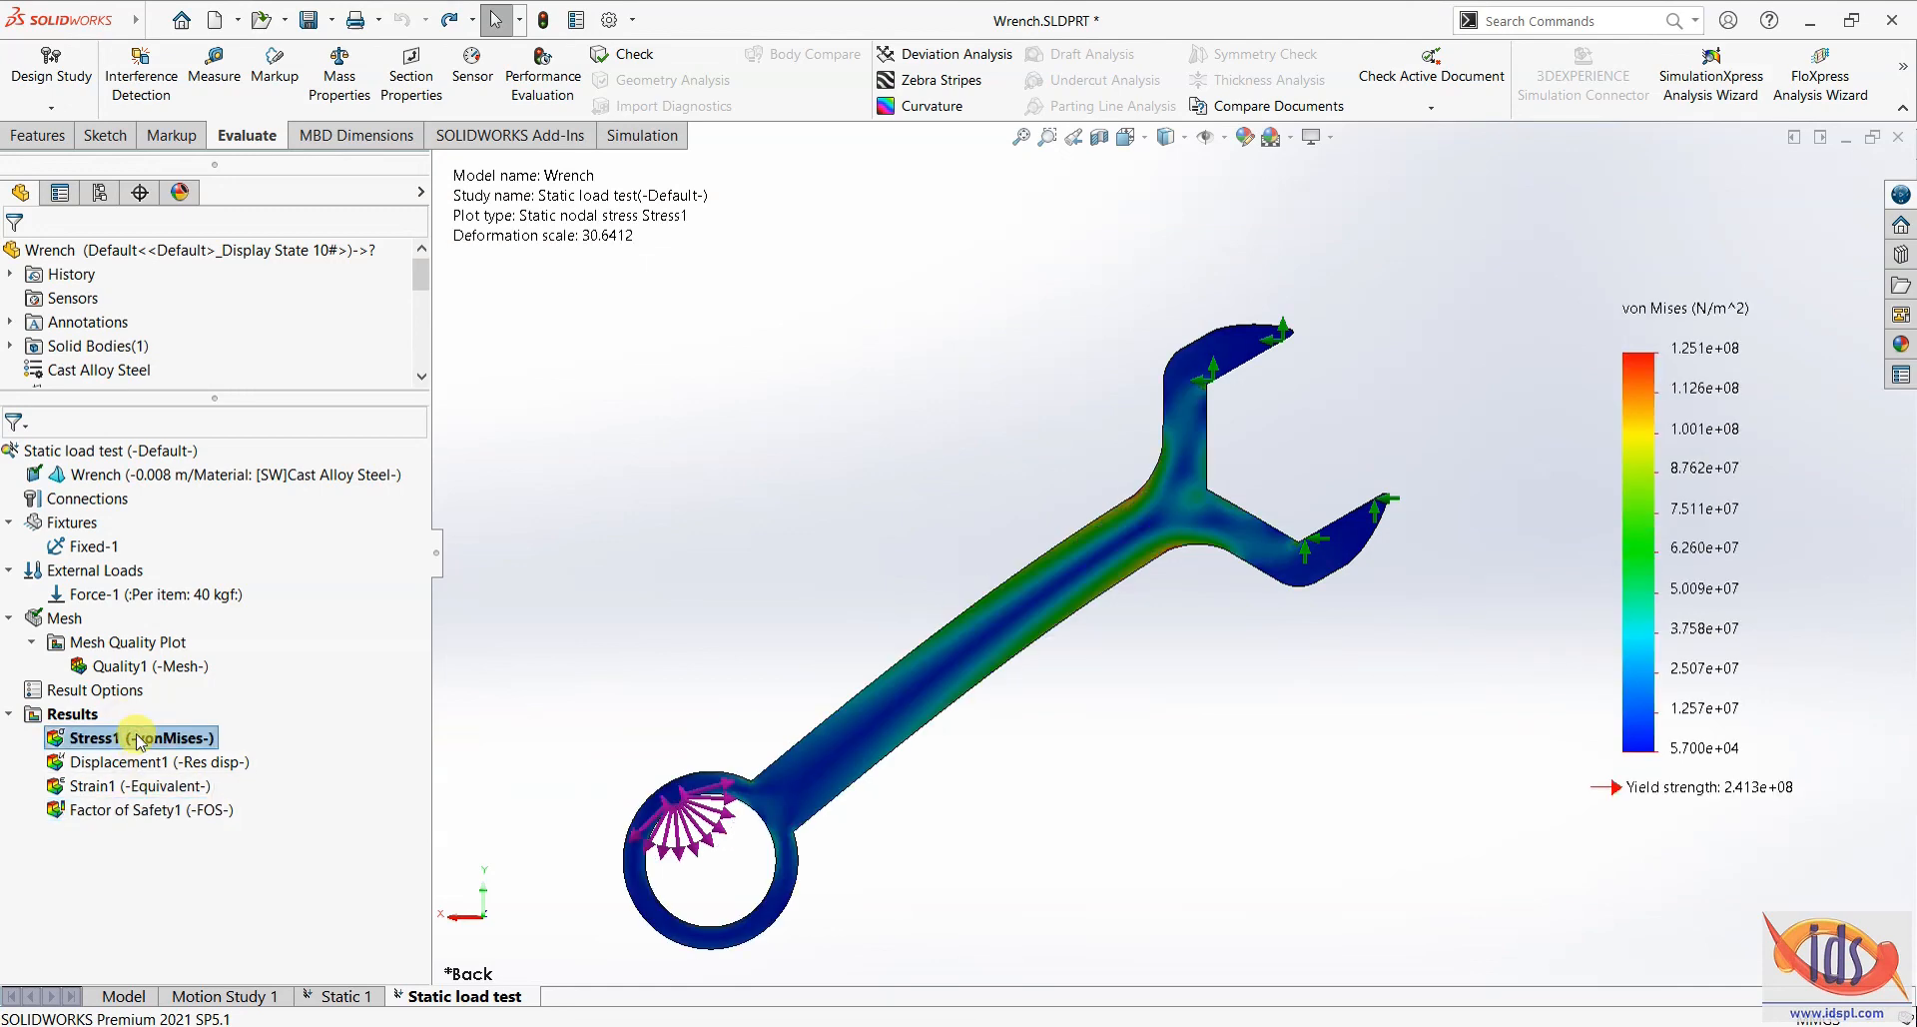
right_click(140, 740)
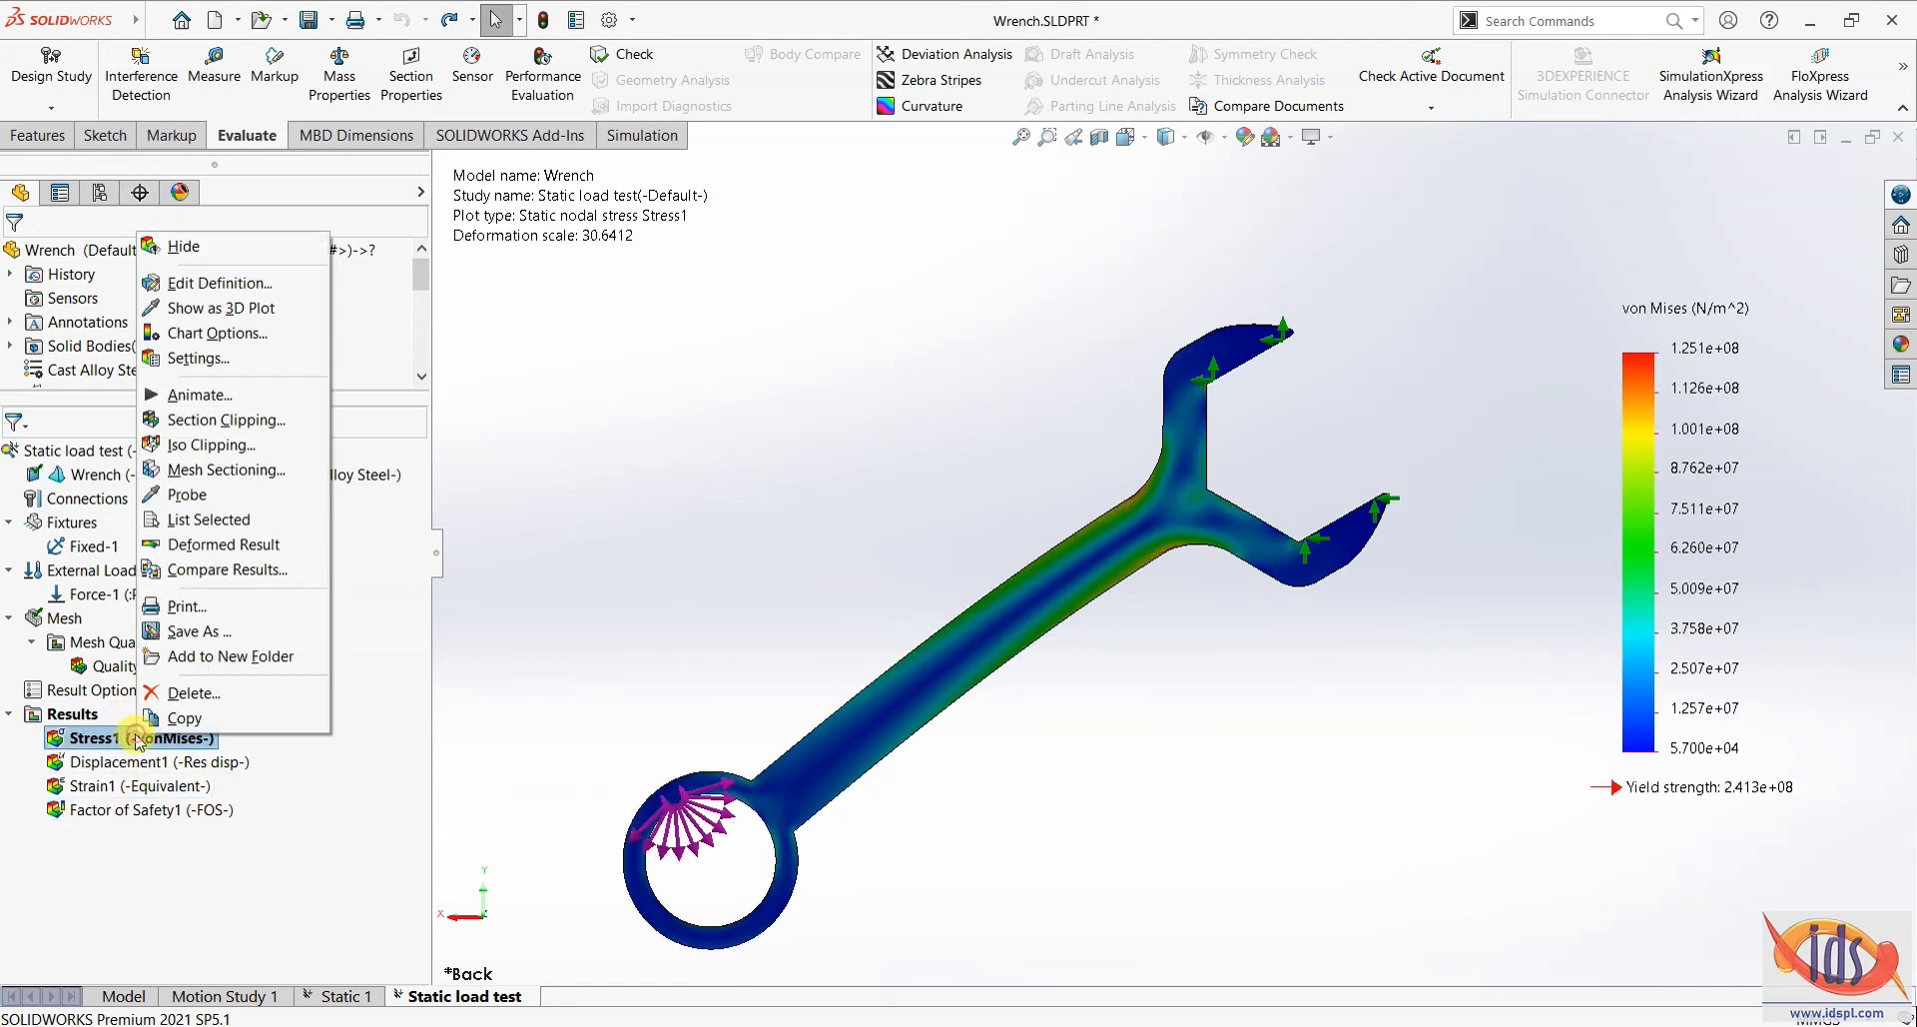
left_click(236, 311)
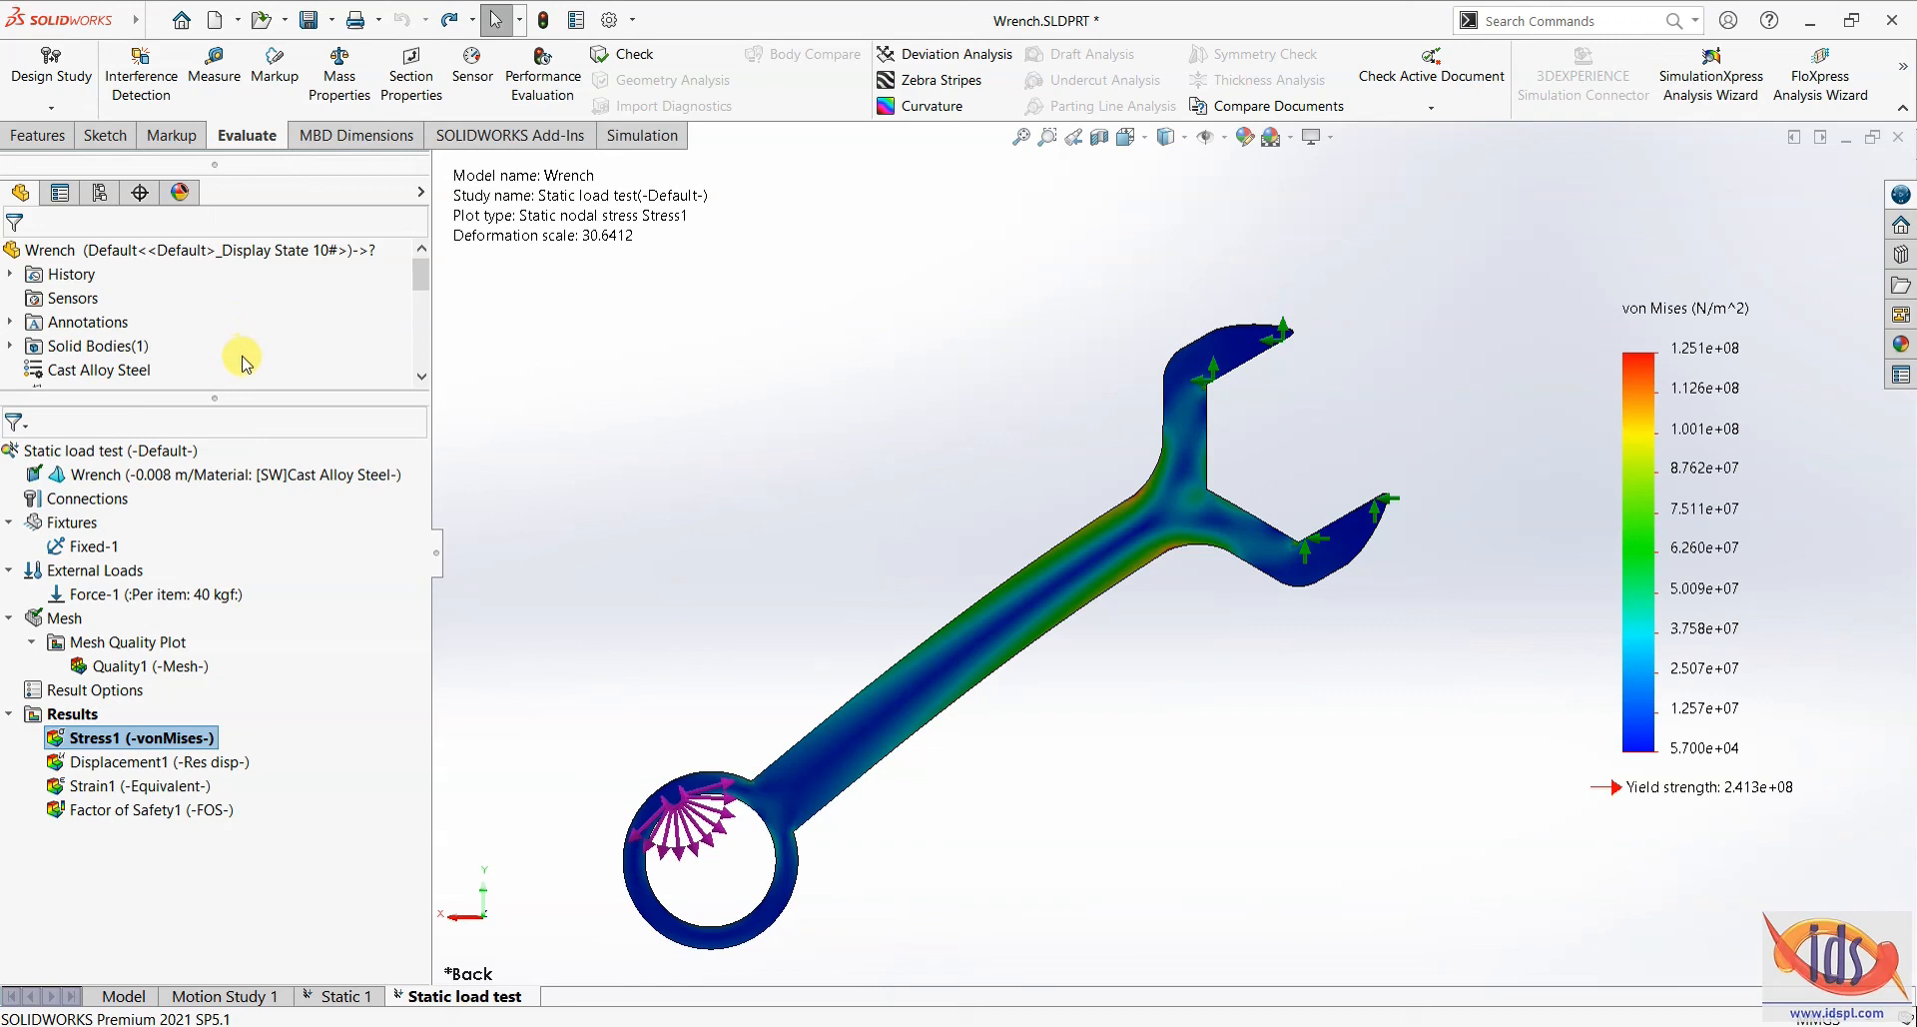
- Examine the 3D von Mises stress plot from several orientations, focusing on the fillets between the handle and jaw
middle_click_drag(564, 764, 917, 779)
key("space")
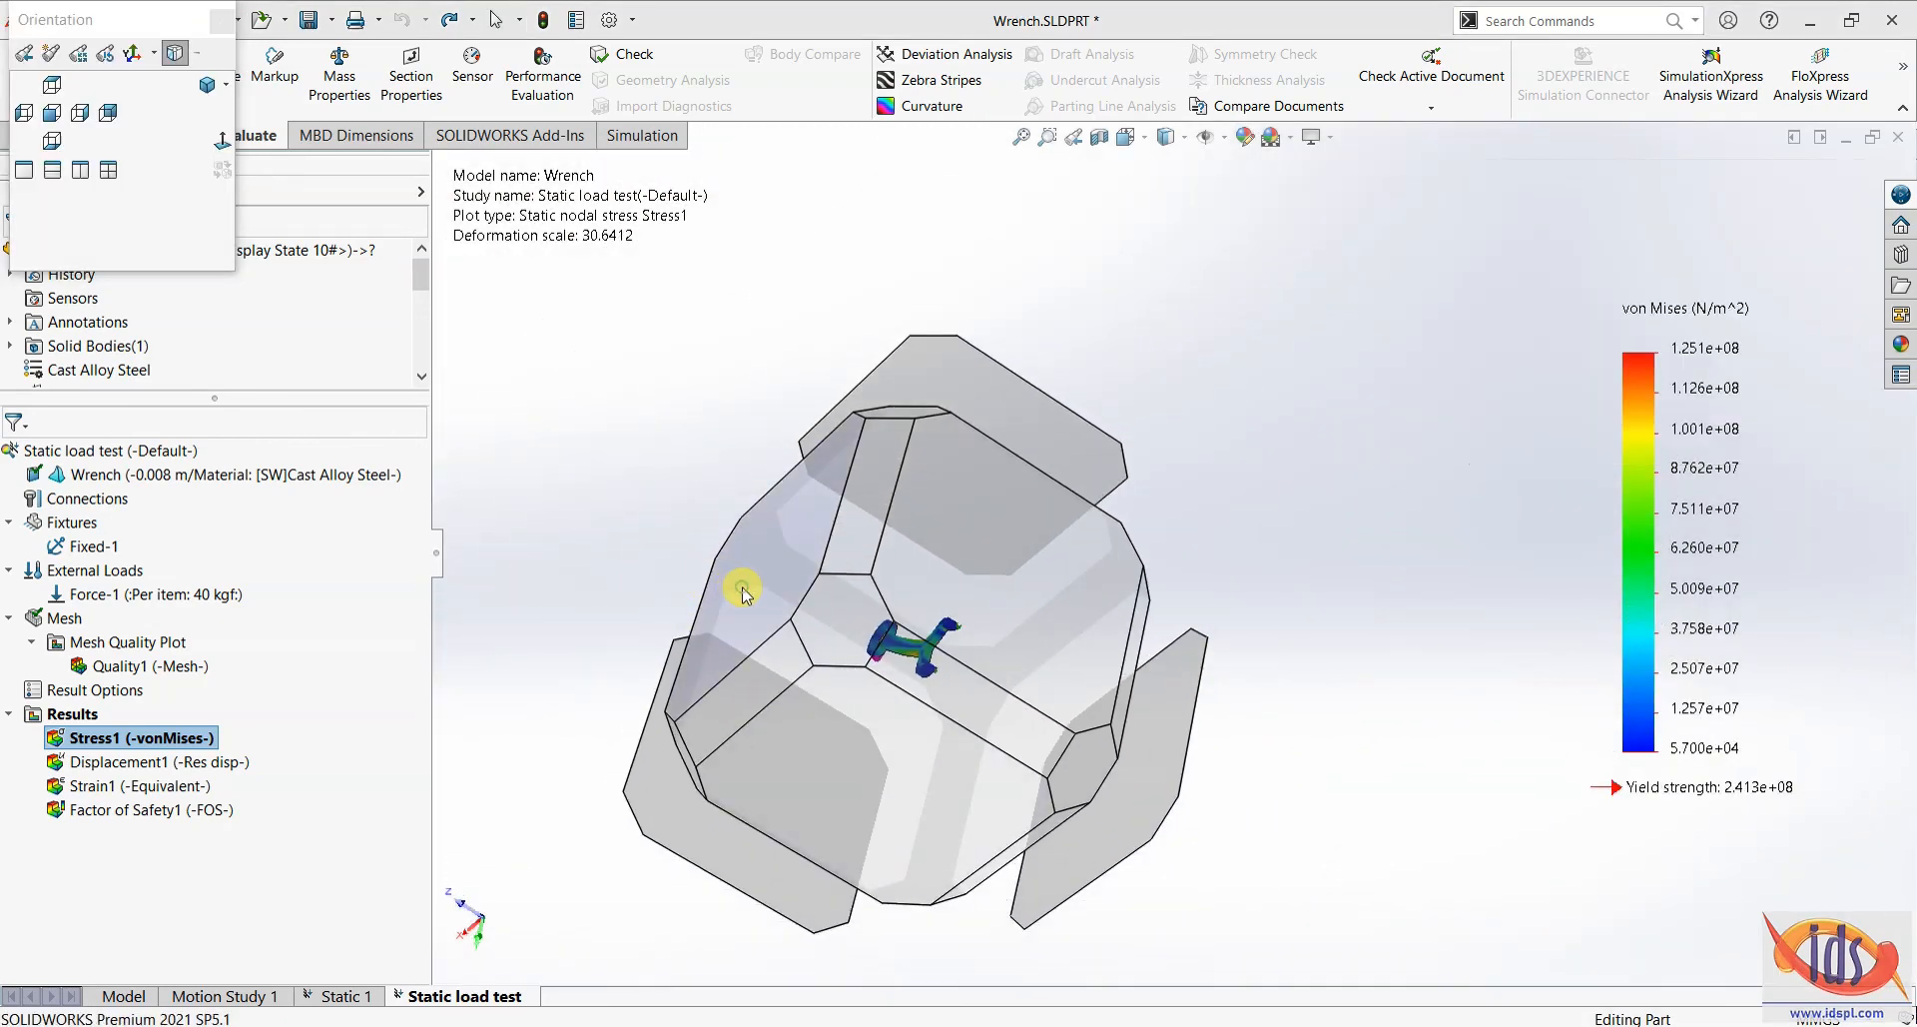
left_click(742, 590)
scroll(1390, 631, "down", 5)
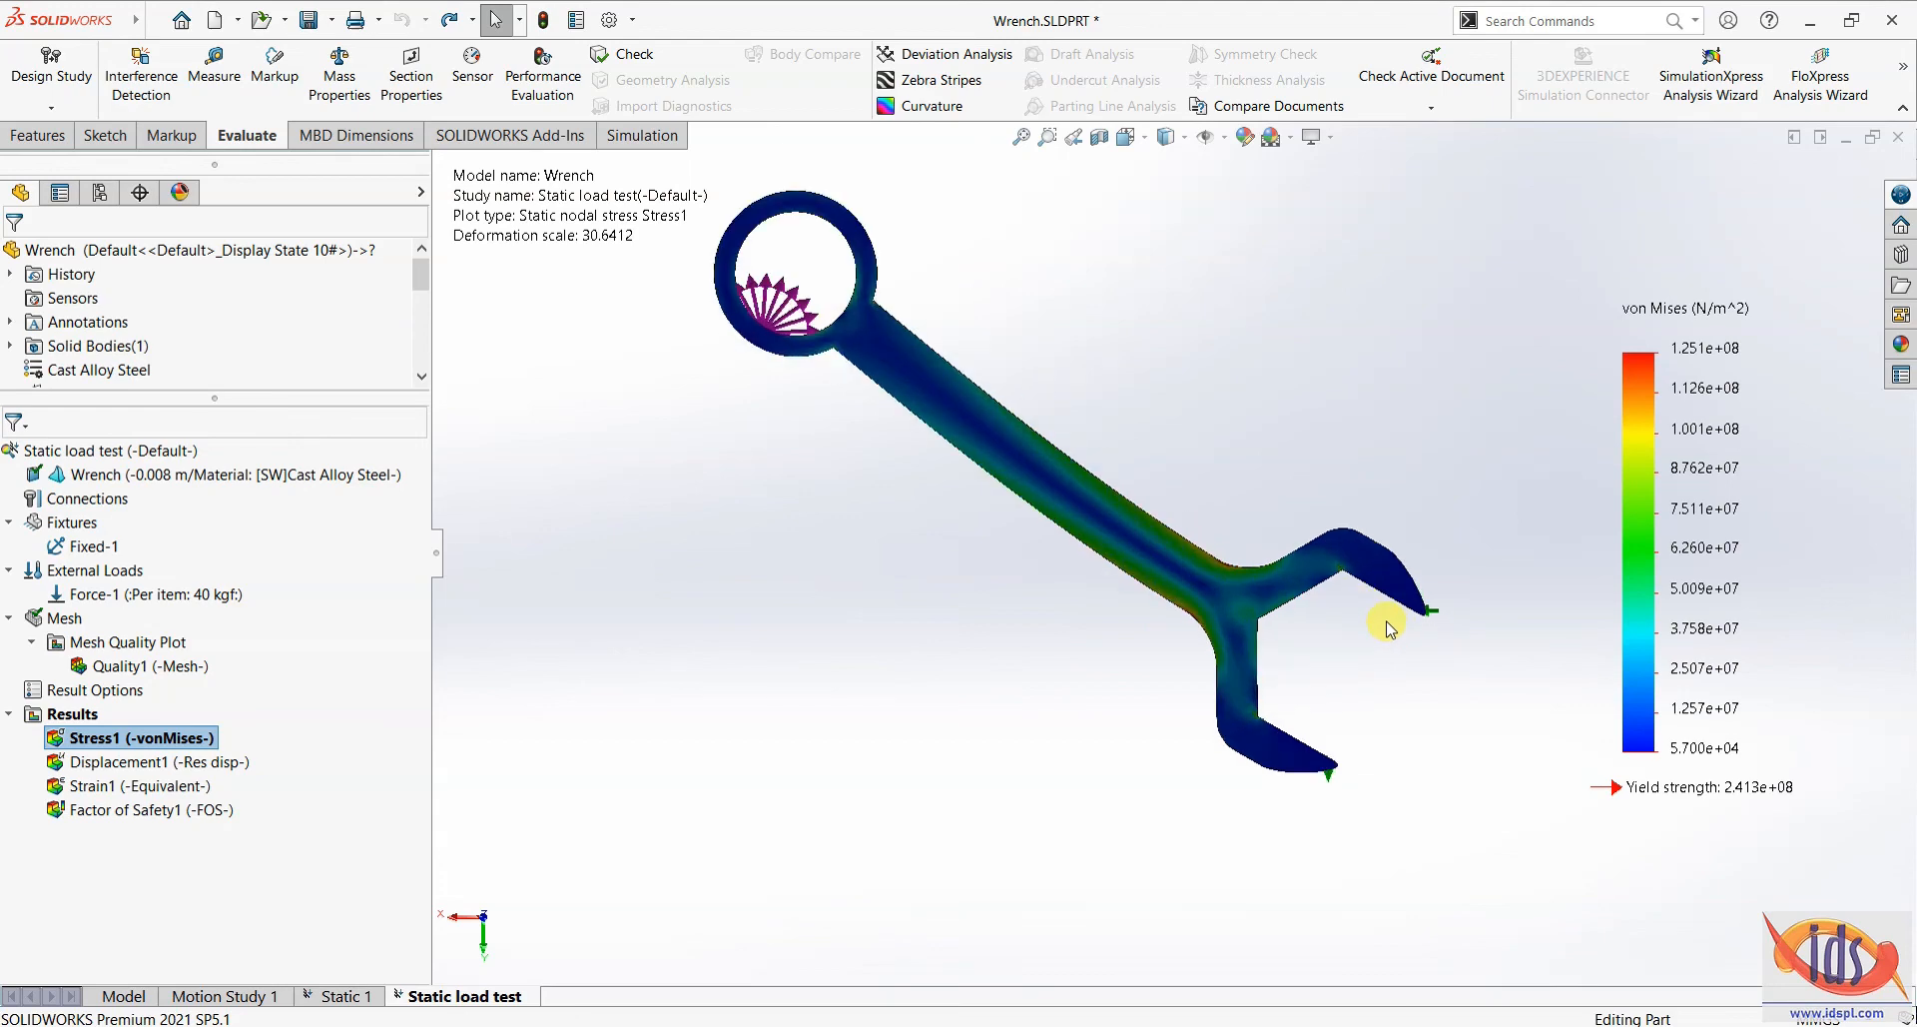
scroll(1134, 529, "down", 2)
scroll(1134, 530, "down", 6)
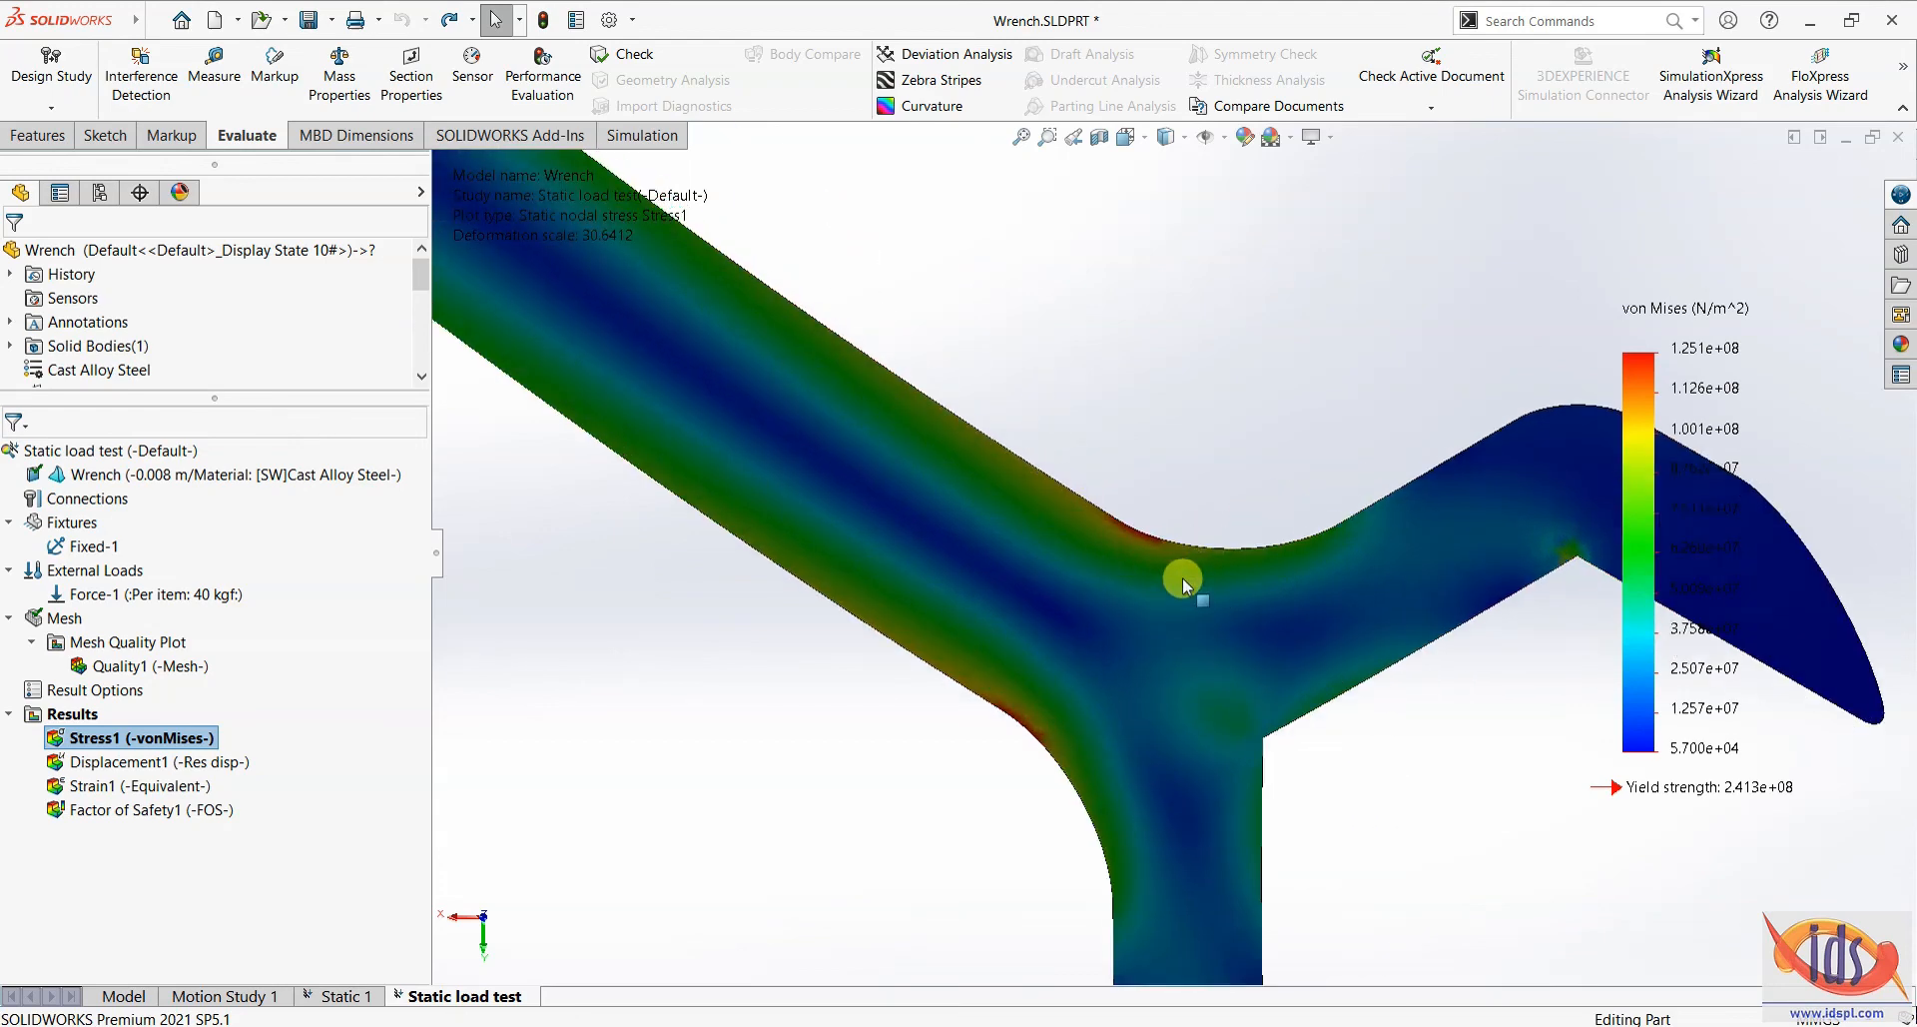
scroll(1104, 569, "up", 4)
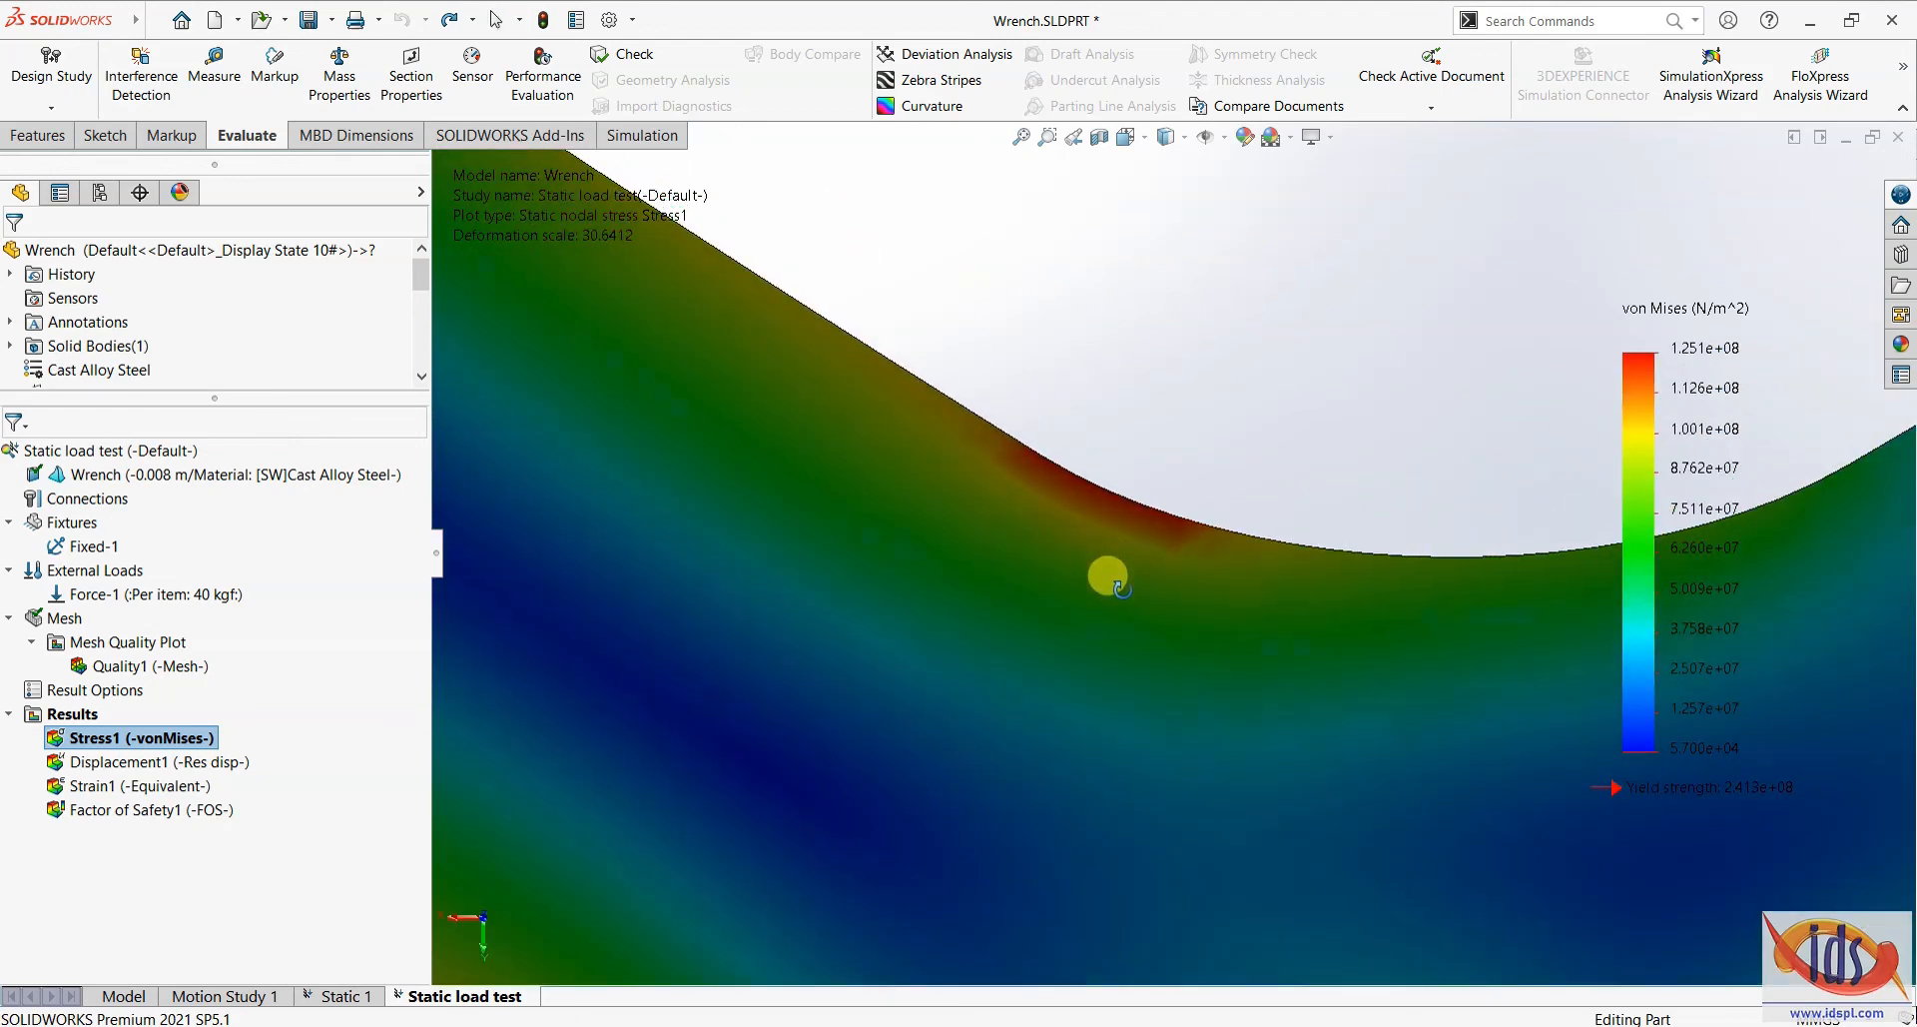
scroll(1039, 679, "up", 2)
scroll(1061, 671, "up", 2)
middle_click_drag(1064, 663, 1135, 557)
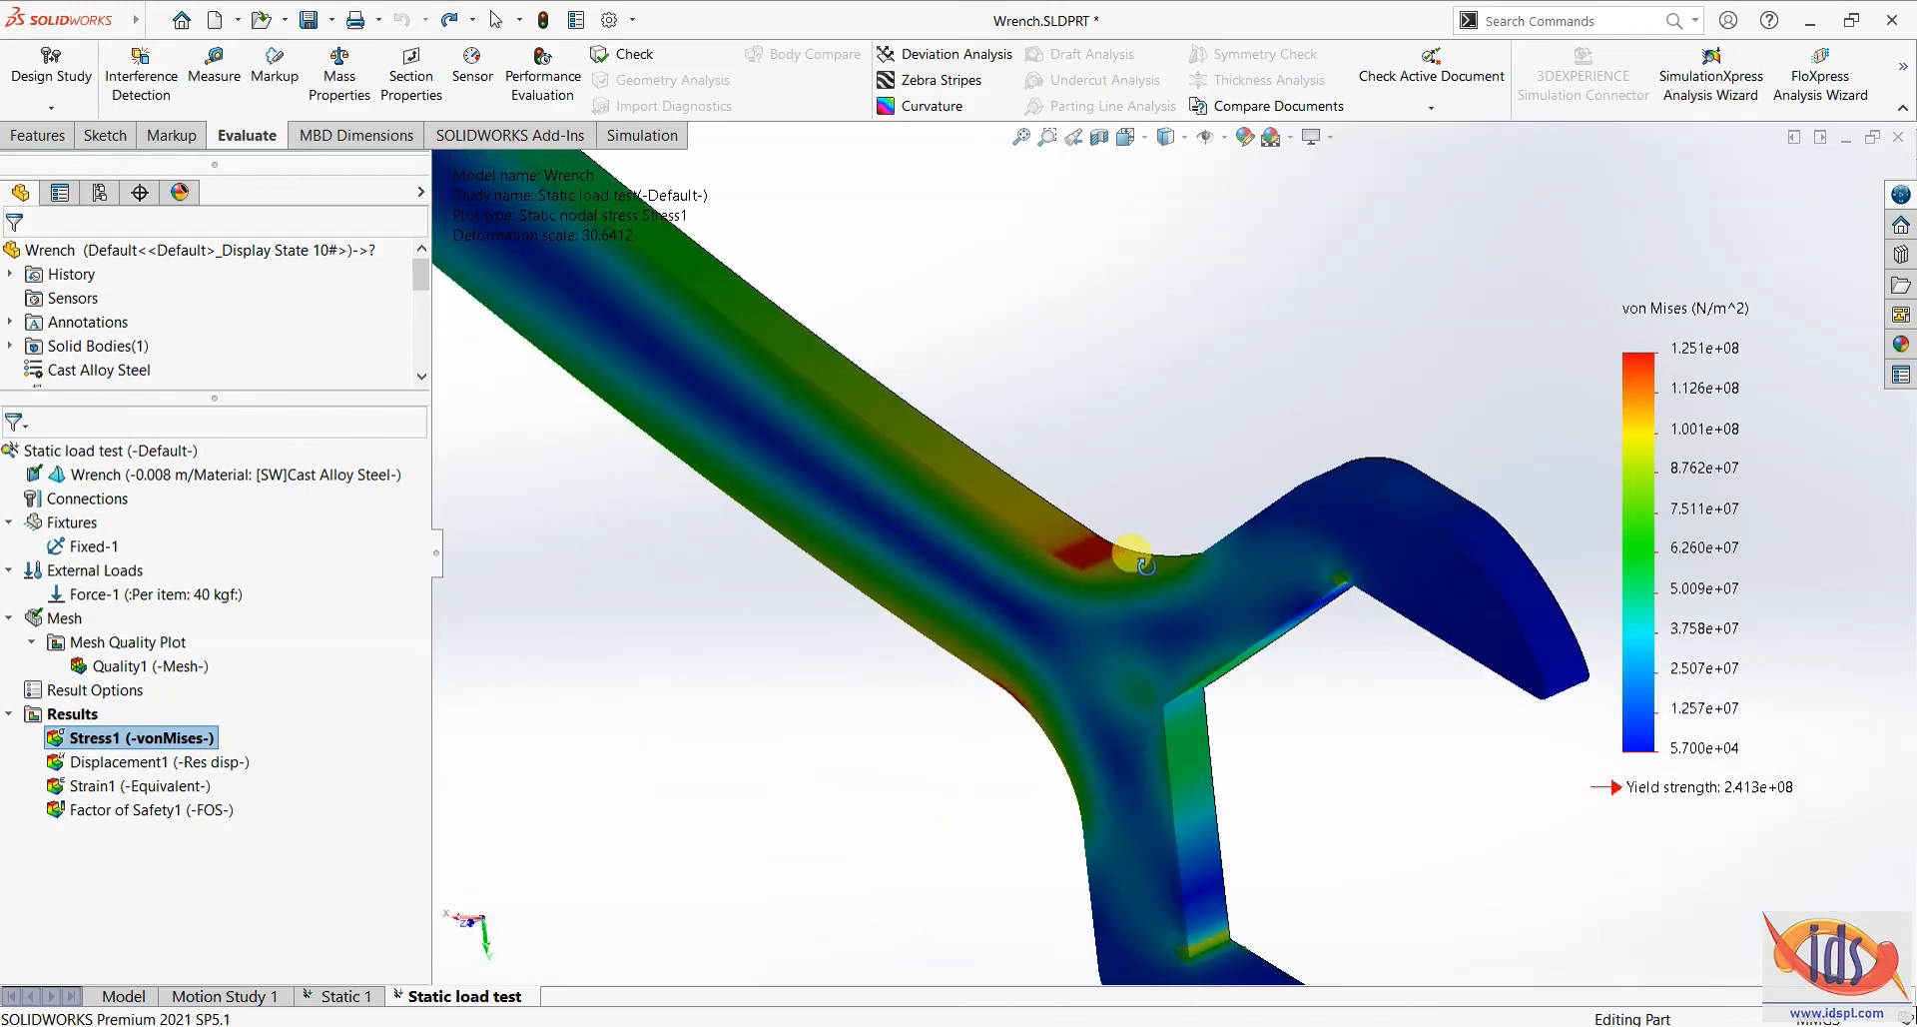